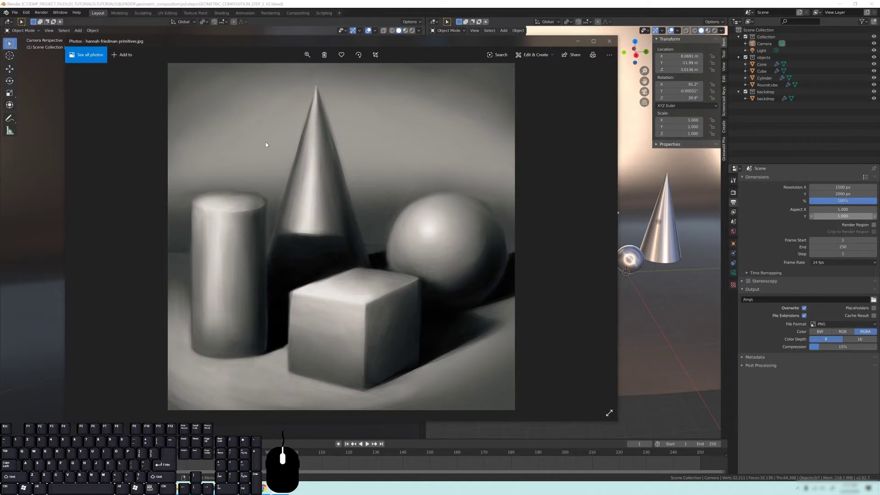
# Put the reference picture away and select the cone, the sphere and the cube in turn, ending on the cube.
pyautogui.click(417, 35)
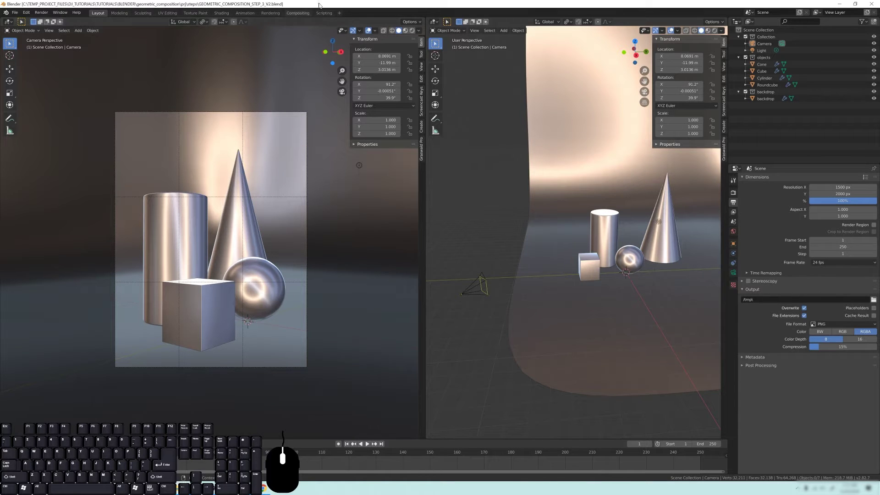
pyautogui.click(238, 165)
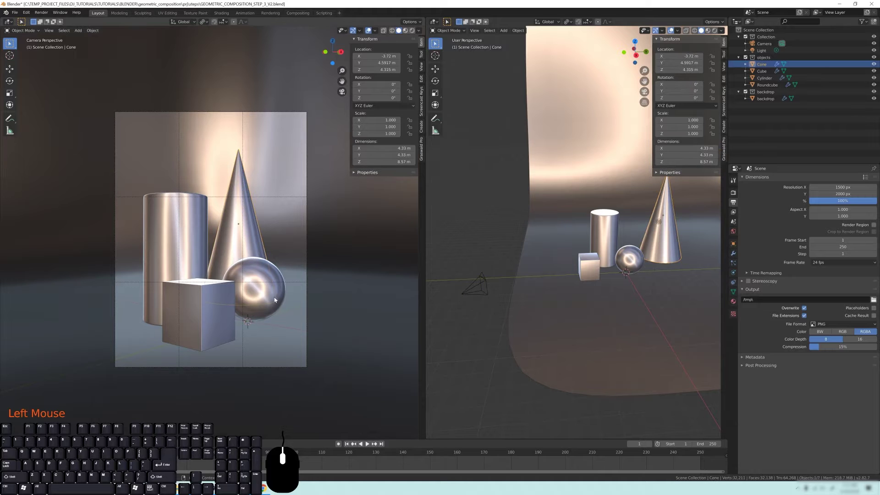
pyautogui.click(271, 284)
pyautogui.click(204, 310)
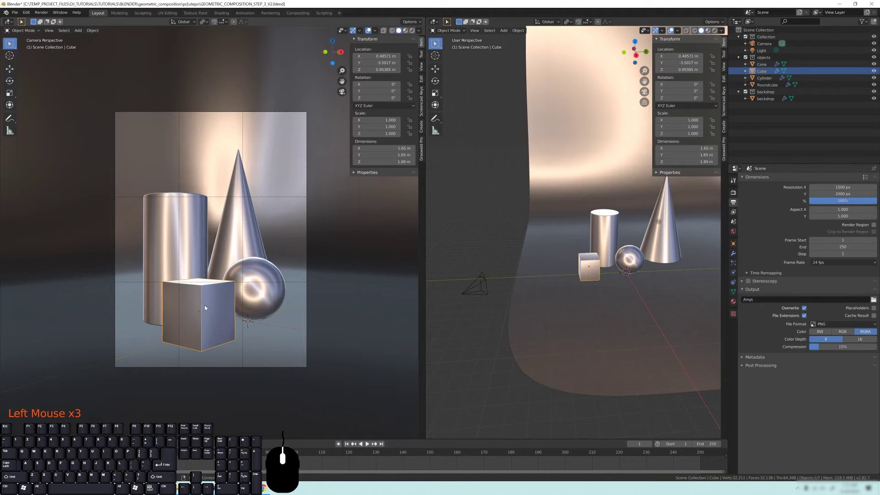
# Try to reduce the cube's height by scaling it along the Z axis only.
pyautogui.scroll(3, 196, 304)
pyautogui.keyDown('shift'); pyautogui.moveTo(195, 305); pyautogui.dragTo(219, 159, button='middle'); pyautogui.keyUp('shift')
pyautogui.scroll(3, 197, 174)
pyautogui.press('s')
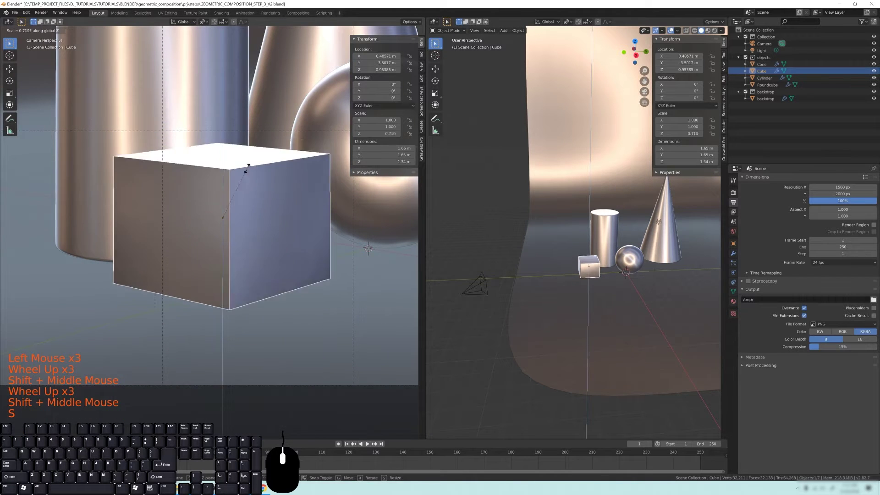
pyautogui.rightClick(253, 169)
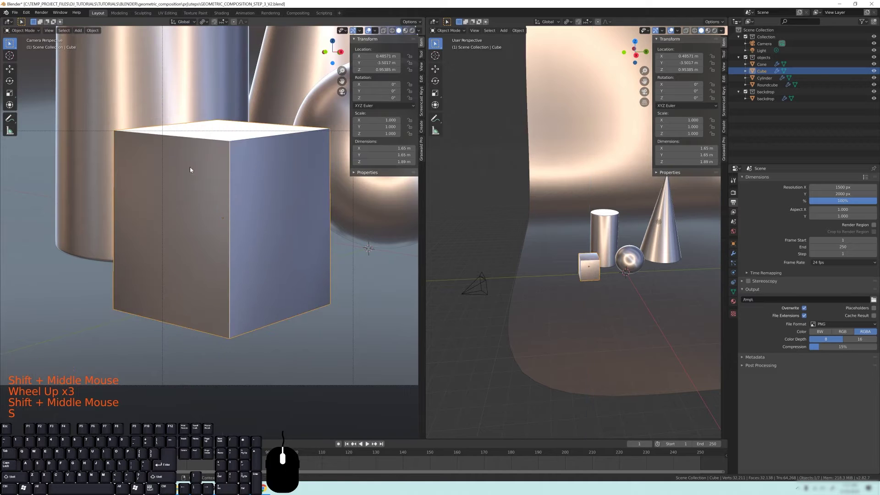
pyautogui.scroll(-2, 241, 191)
pyautogui.keyDown('shift'); pyautogui.moveTo(242, 191); pyautogui.dragTo(175, 190, button='middle'); pyautogui.keyUp('shift')
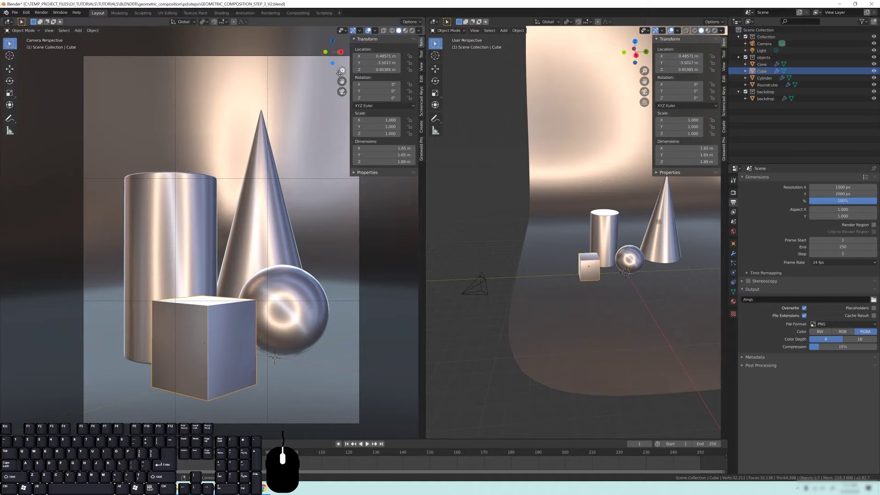
# Turn on the Screencast Keys display.
pyautogui.click(420, 97)
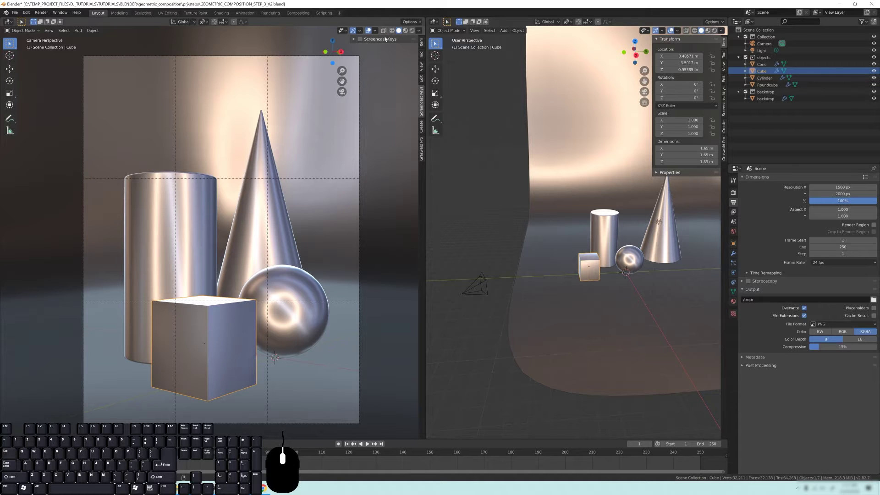
pyautogui.click(361, 39)
# Examine the arrangement of the four objects, the camera and the backdrop from several angles.
pyautogui.moveTo(156, 321); pyautogui.dragTo(103, 305, button='middle')
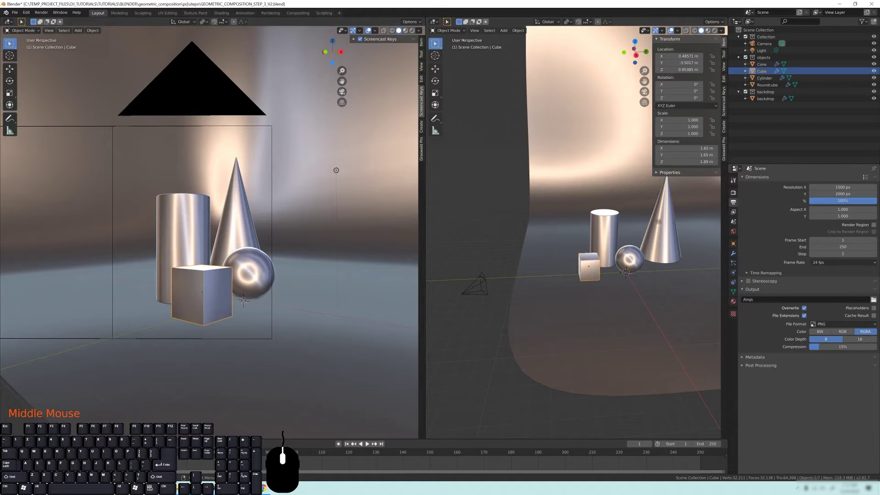
pyautogui.moveTo(321, 305); pyautogui.dragTo(233, 248, button='middle')
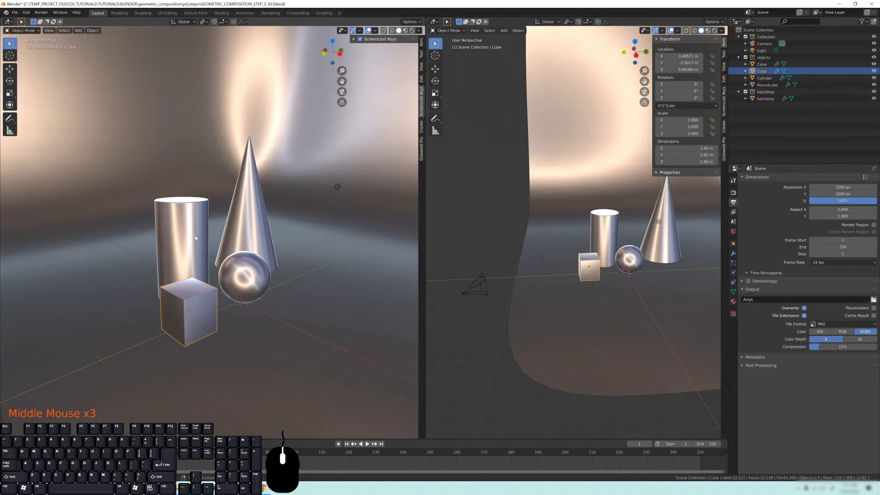
pyautogui.moveTo(138, 267); pyautogui.dragTo(230, 224, button='middle')
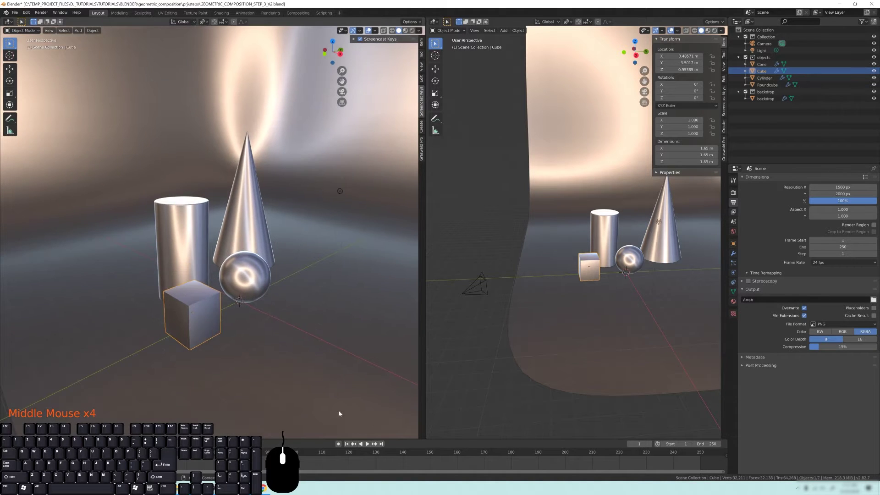
pyautogui.moveTo(56, 345); pyautogui.dragTo(95, 289, button='middle')
pyautogui.moveTo(142, 269); pyautogui.dragTo(213, 228, button='middle')
pyautogui.scroll(-2, 166, 266)
pyautogui.scroll(-4, 237, 241)
pyautogui.scroll(4, 211, 226)
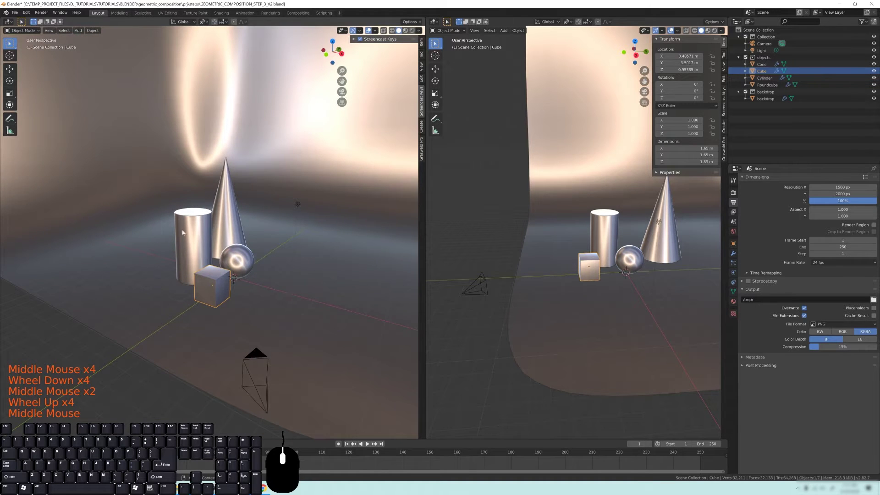
pyautogui.moveTo(182, 232); pyautogui.dragTo(197, 236, button='middle')
pyautogui.scroll(-3, 283, 195)
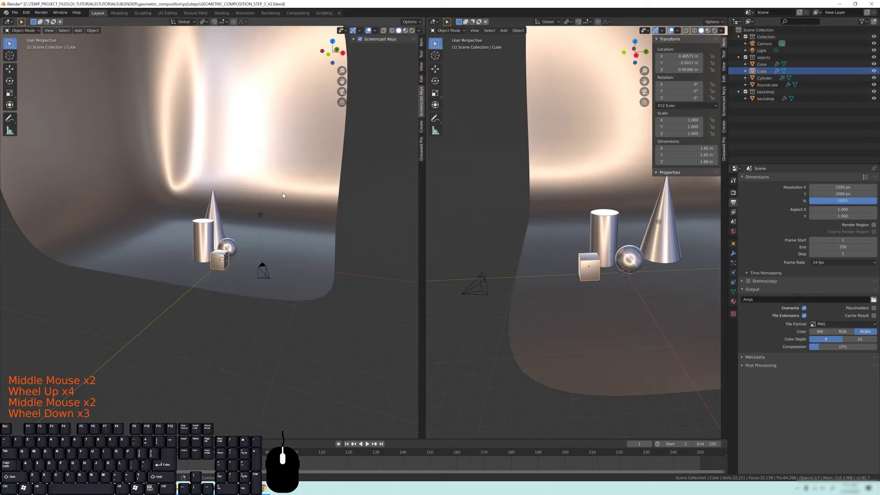
# Scale the backdrop uniformly down to about 8.34 m per side and apply its scale.
pyautogui.click(283, 195)
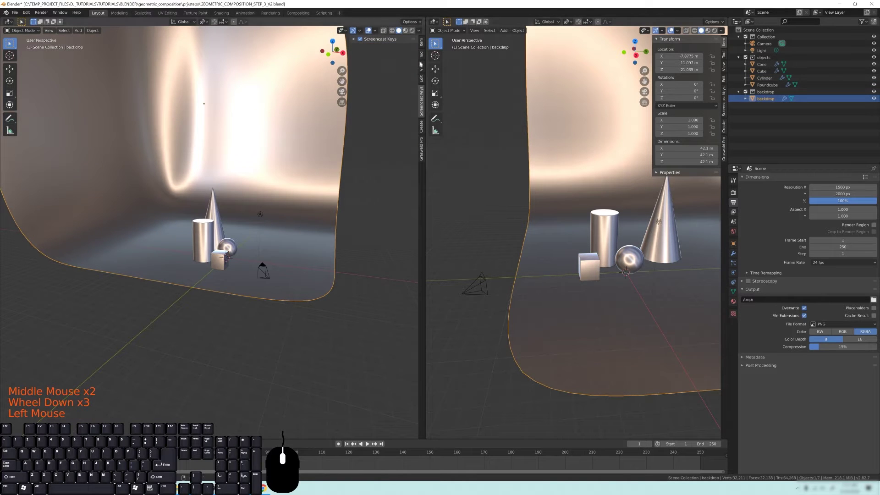
pyautogui.click(422, 44)
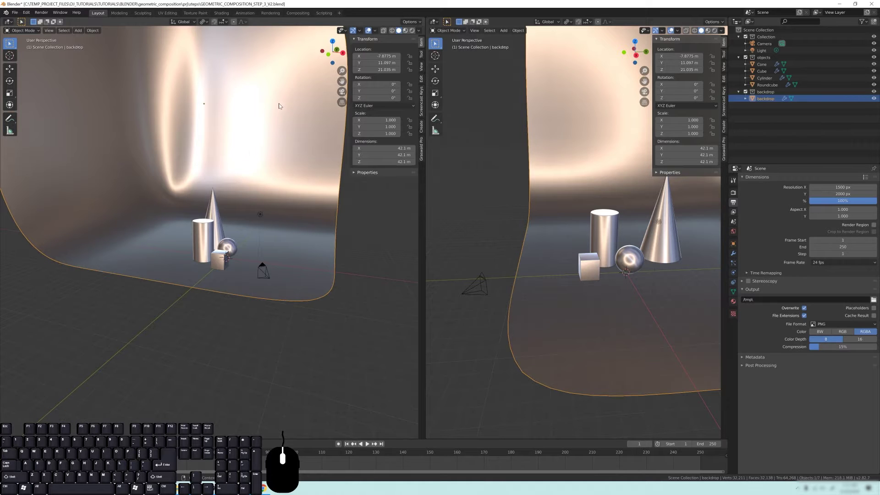
pyautogui.press('s')
pyautogui.click(209, 117)
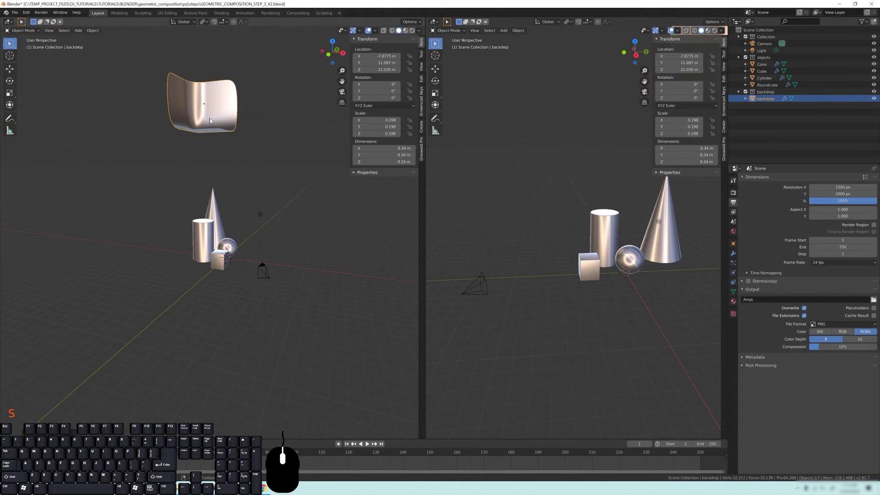
pyautogui.hotkey('ctrl', 'a')
pyautogui.click(301, 135)
# Enlarge the backdrop uniformly until it measures about 42 m per side.
pyautogui.press('s')
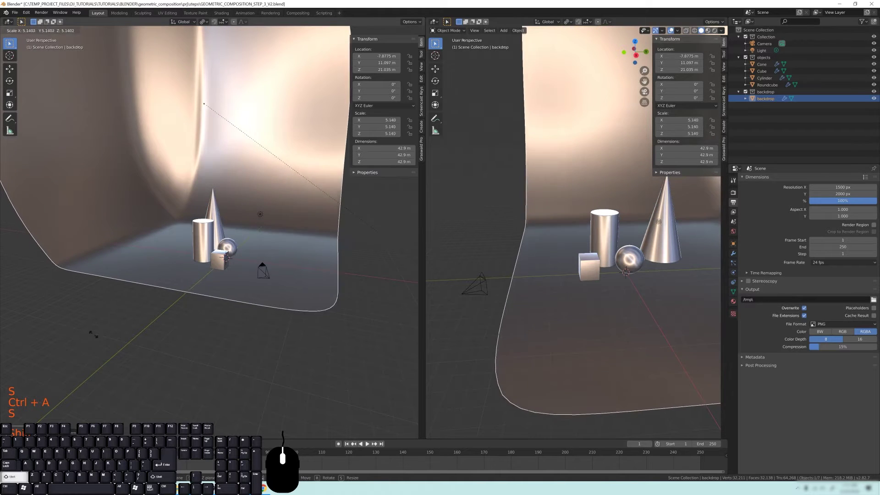
pyautogui.press('shift')
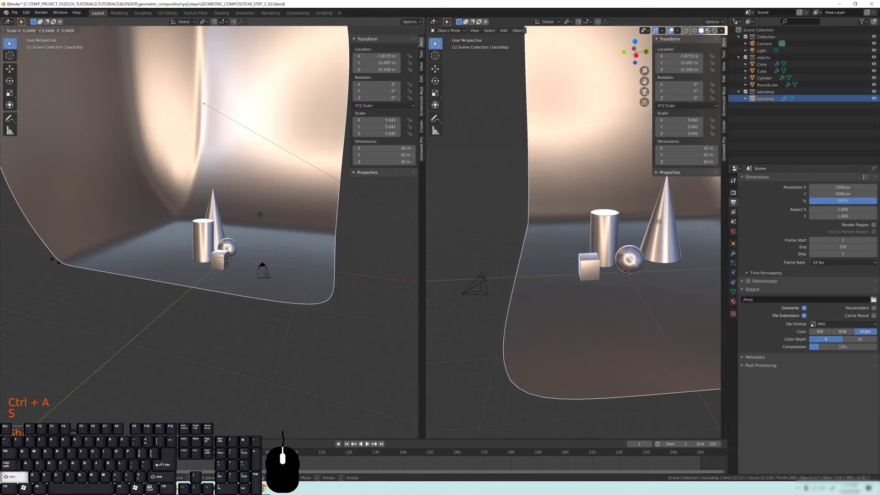
pyautogui.click(53, 261)
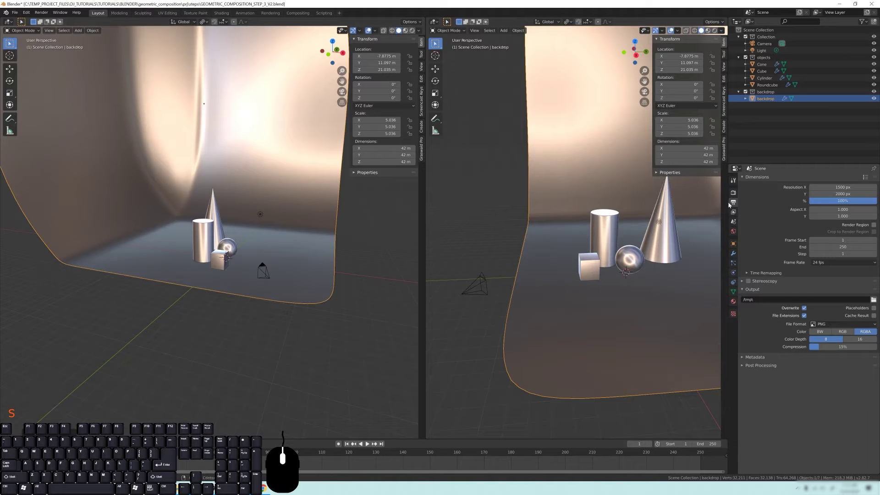
# Set the offset of the backdrop's Bevel modifier to about 1.028 m.
pyautogui.click(733, 254)
pyautogui.moveTo(809, 224); pyautogui.dragTo(802, 223)
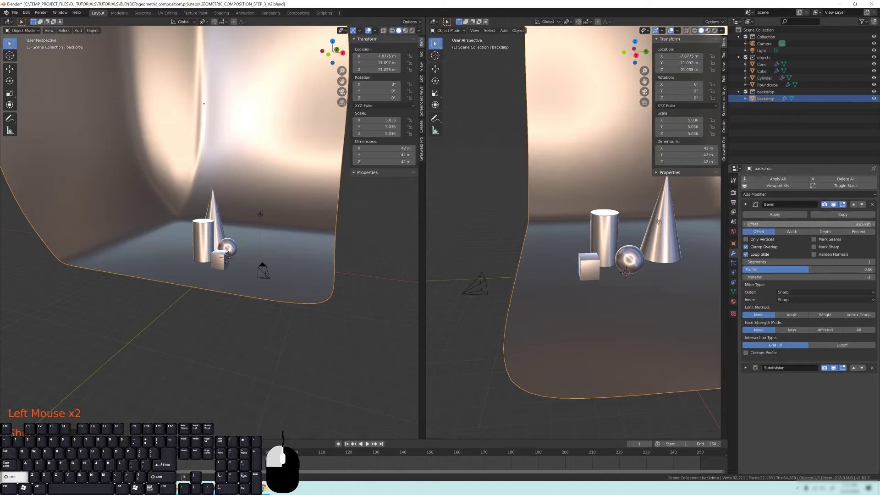
pyautogui.moveTo(802, 224); pyautogui.dragTo(771, 224)
# Examine how the bevel shapes the backdrop's inner corners behind the objects from several angles.
pyautogui.keyDown('shift'); pyautogui.moveTo(125, 178); pyautogui.dragTo(125, 173, button='middle'); pyautogui.keyUp('shift')
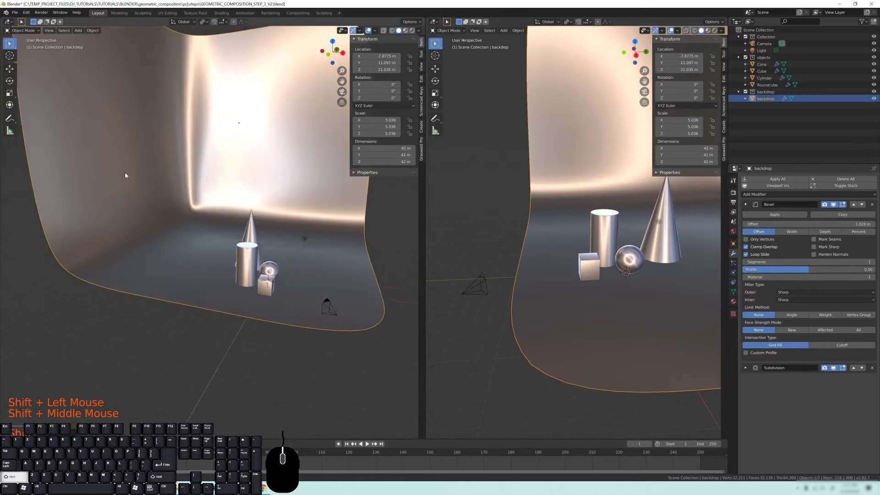
pyautogui.scroll(2, 202, 209)
pyautogui.moveTo(202, 209); pyautogui.dragTo(184, 243, button='middle')
pyautogui.keyDown('shift'); pyautogui.moveTo(183, 243); pyautogui.dragTo(142, 238, button='middle'); pyautogui.keyUp('shift')
pyautogui.moveTo(265, 243); pyautogui.dragTo(200, 236, button='middle')
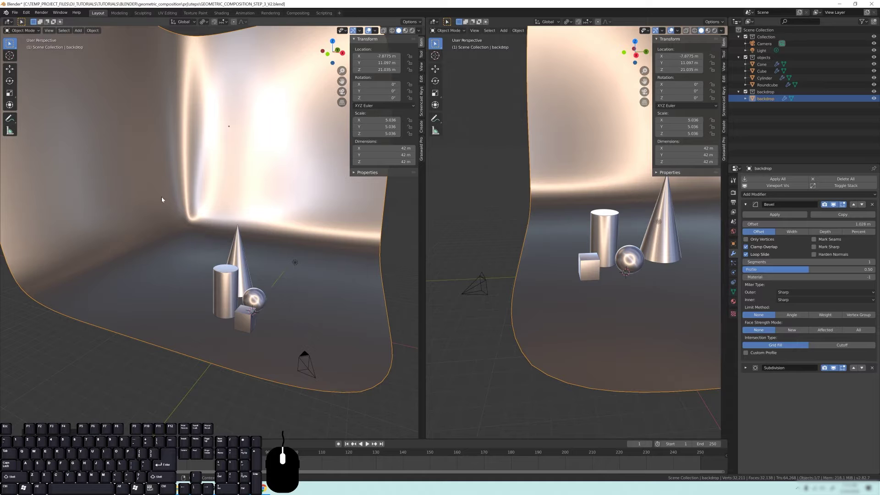
pyautogui.moveTo(187, 220); pyautogui.dragTo(99, 180, button='middle')
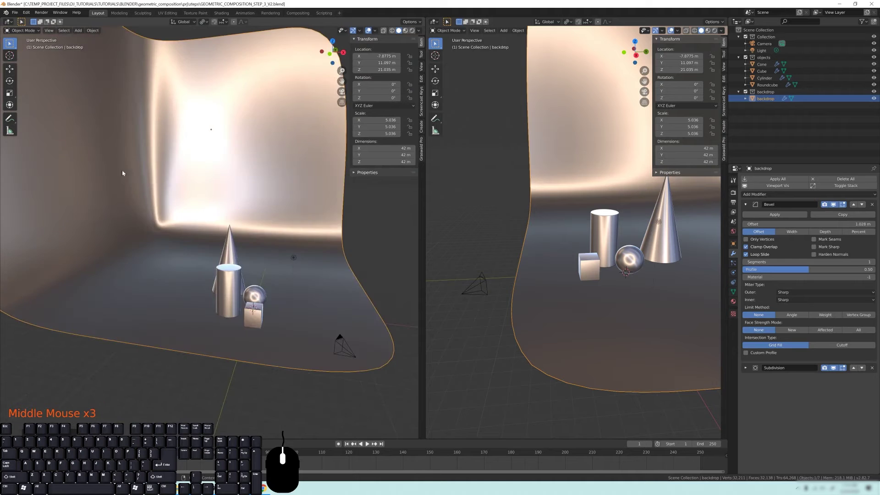
pyautogui.scroll(-2, 174, 202)
pyautogui.keyDown('shift'); pyautogui.moveTo(172, 192); pyautogui.dragTo(151, 129, button='middle'); pyautogui.keyUp('shift')
pyautogui.keyDown('shift'); pyautogui.moveTo(230, 215); pyautogui.dragTo(233, 262, button='middle'); pyautogui.keyUp('shift')
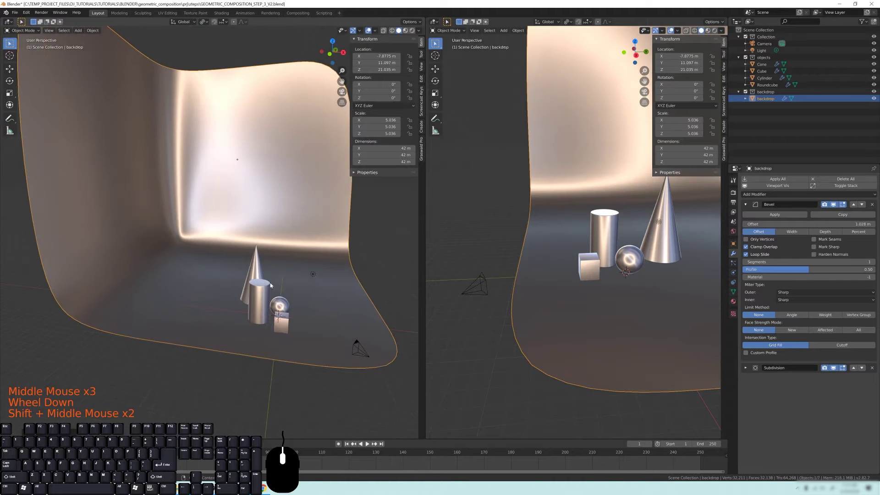
pyautogui.keyDown('shift'); pyautogui.moveTo(263, 302); pyautogui.dragTo(267, 294, button='middle'); pyautogui.keyUp('shift')
pyautogui.scroll(2, 267, 293)
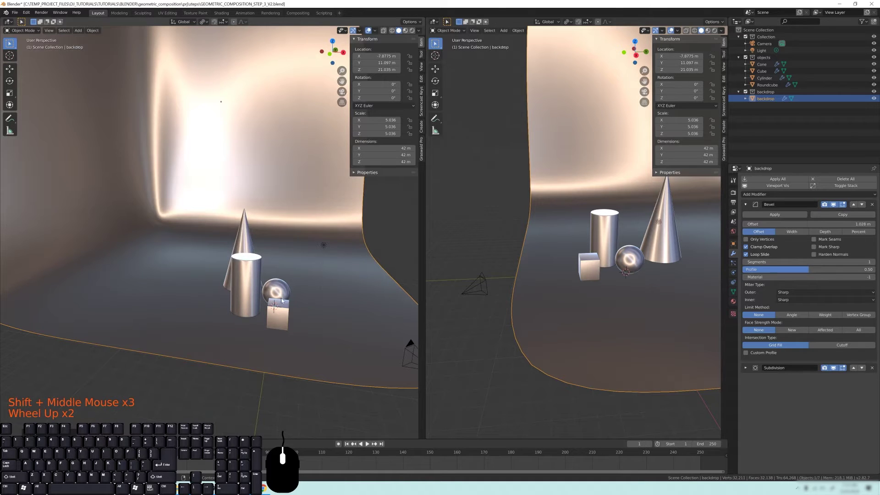
pyautogui.moveTo(153, 213); pyautogui.dragTo(218, 290, button='middle')
pyautogui.scroll(-3, 236, 271)
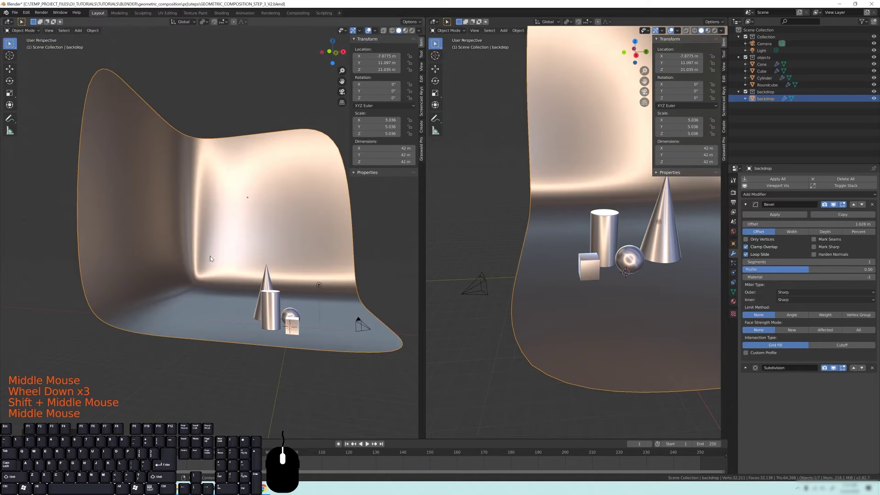
# Apply the backdrop's scale and check its bevelled corners from the side and the front.
pyautogui.hotkey('ctrl', 'a')
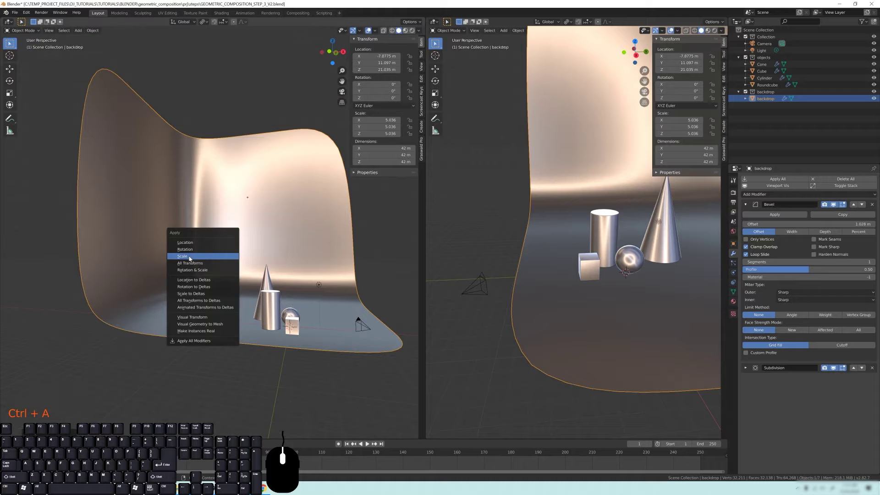
pyautogui.click(189, 258)
pyautogui.moveTo(184, 254); pyautogui.dragTo(203, 242, button='middle')
pyautogui.moveTo(136, 232); pyautogui.dragTo(131, 167, button='middle')
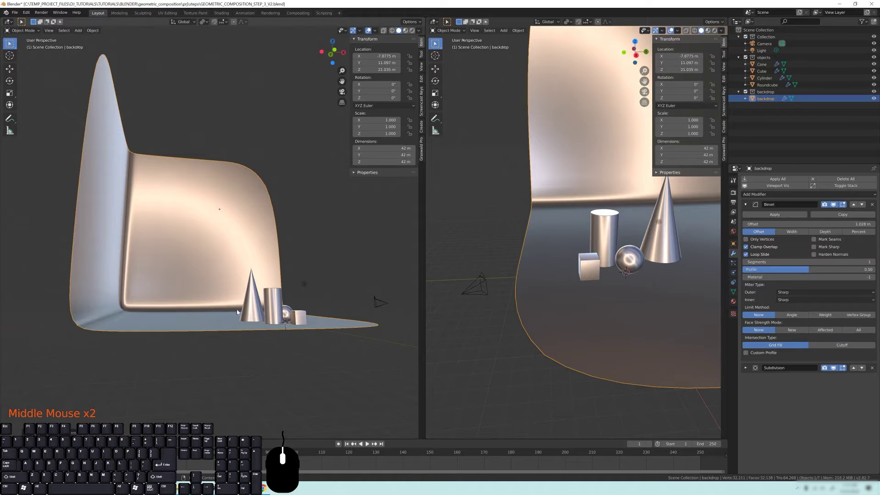
pyautogui.moveTo(188, 279)
pyautogui.mouseDown(button='middle')
pyautogui.moveTo(356, 334)
pyautogui.moveTo(173, 275)
pyautogui.mouseUp(button='middle')
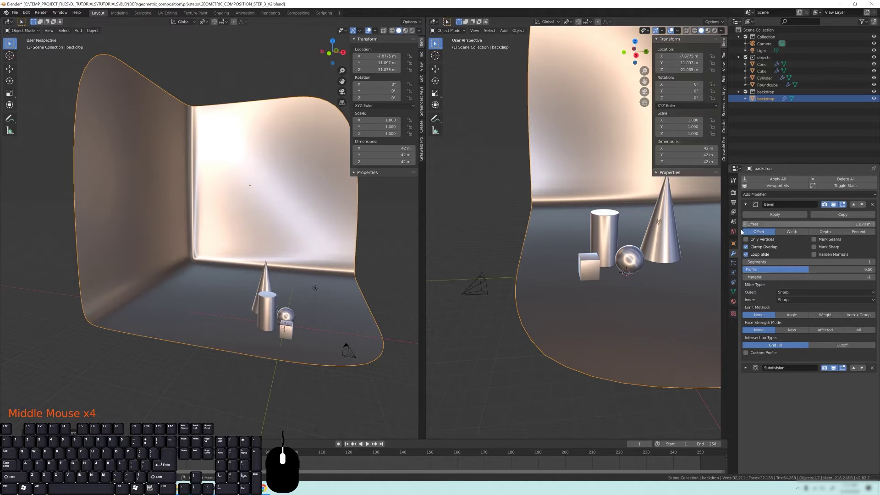
# Set the offset of the backdrop's Bevel modifier to about 6.268 m.
pyautogui.click(746, 204)
pyautogui.click(746, 204)
pyautogui.moveTo(779, 224); pyautogui.dragTo(825, 224)
pyautogui.moveTo(330, 280); pyautogui.dragTo(281, 276, button='middle')
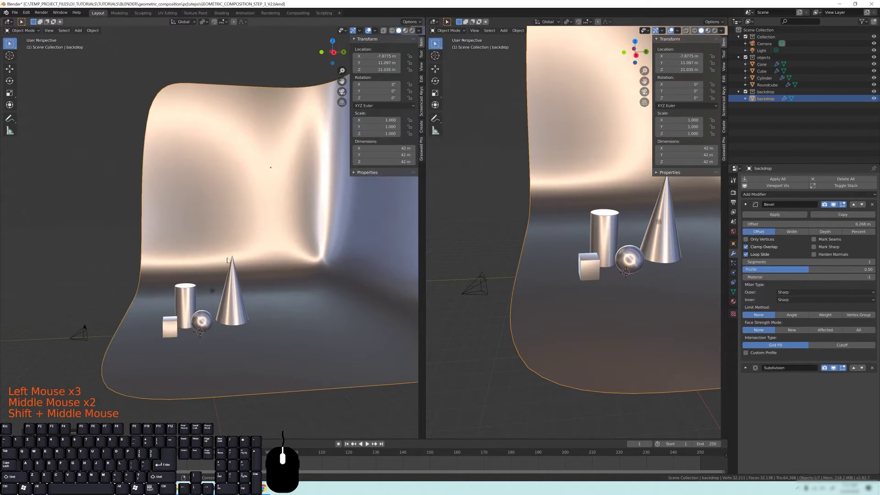
# Select the cylinder and check its scale values.
pyautogui.scroll(3, 235, 310)
pyautogui.moveTo(198, 293); pyautogui.dragTo(226, 170, button='middle')
pyautogui.scroll(1, 284, 259)
pyautogui.scroll(1, 285, 259)
pyautogui.click(255, 188)
pyautogui.scroll(-4, 255, 195)
pyautogui.scroll(4, 227, 170)
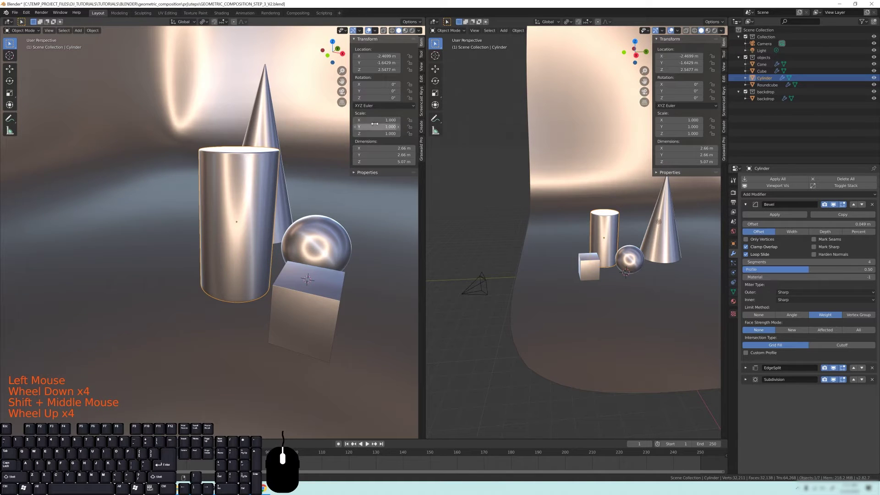
pyautogui.keyDown('shift'); pyautogui.moveTo(311, 169); pyautogui.dragTo(277, 182, button='middle'); pyautogui.keyUp('shift')
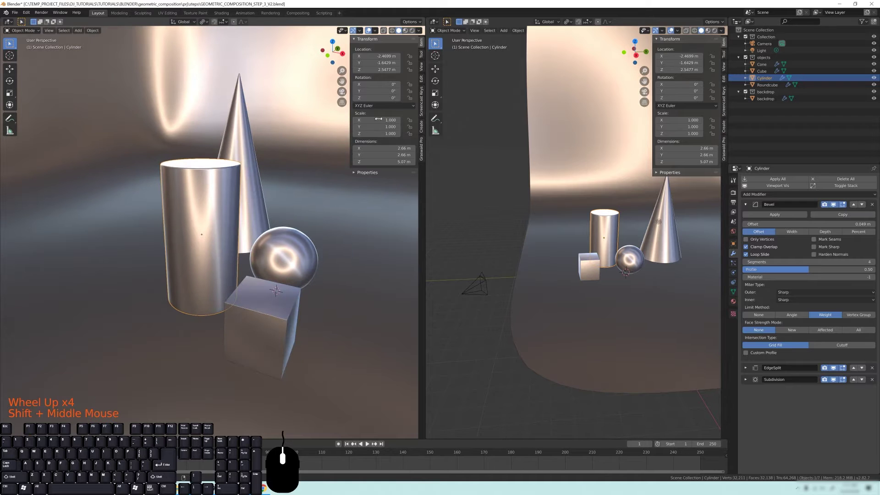
# Check the scale values of the cone, sphere, cube and backdrop in turn, and reselect the cylinder.
pyautogui.click(248, 160)
pyautogui.click(284, 257)
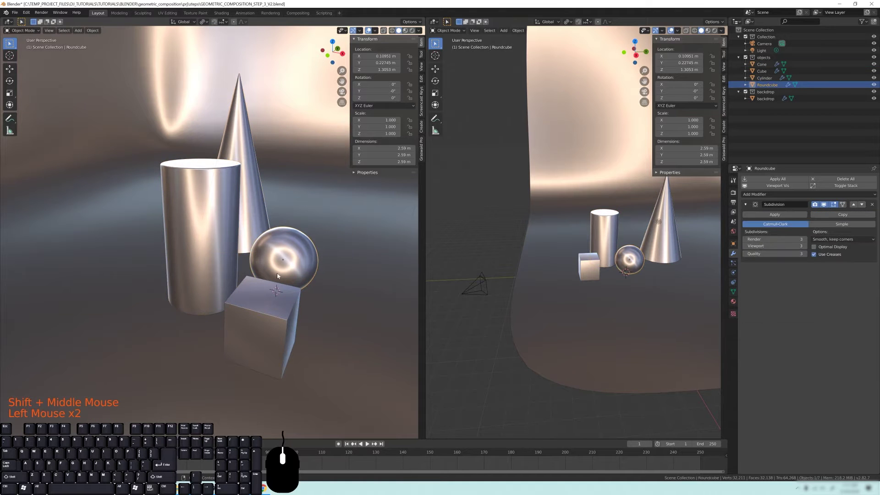
pyautogui.click(273, 305)
pyautogui.keyDown('shift'); pyautogui.moveTo(159, 209); pyautogui.dragTo(191, 214, button='middle'); pyautogui.keyUp('shift')
pyautogui.scroll(-2, 156, 139)
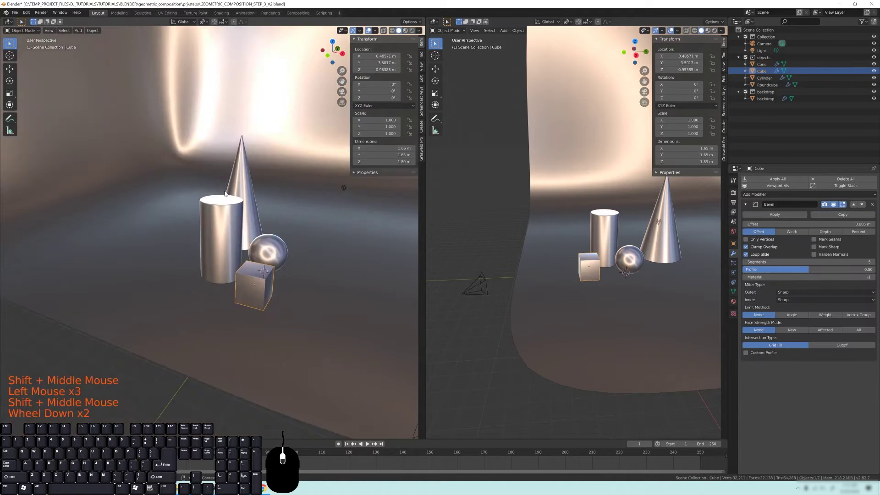
pyautogui.click(156, 139)
pyautogui.press('shift')
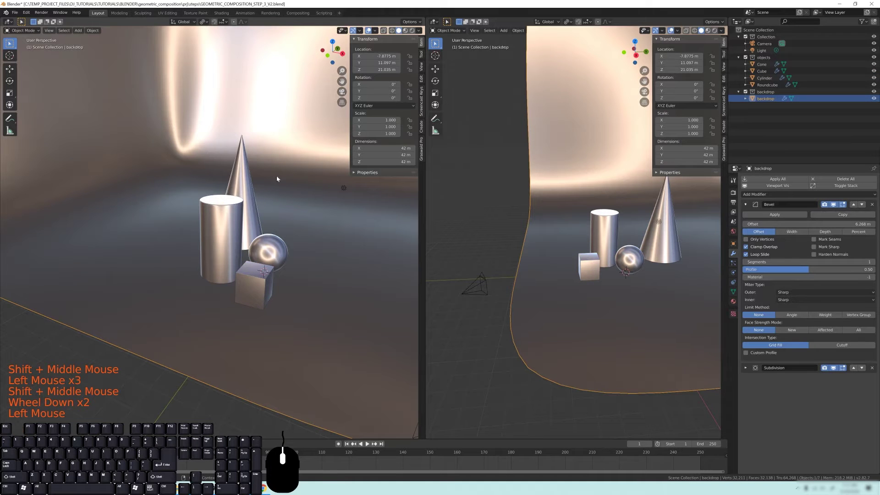
pyautogui.click(224, 213)
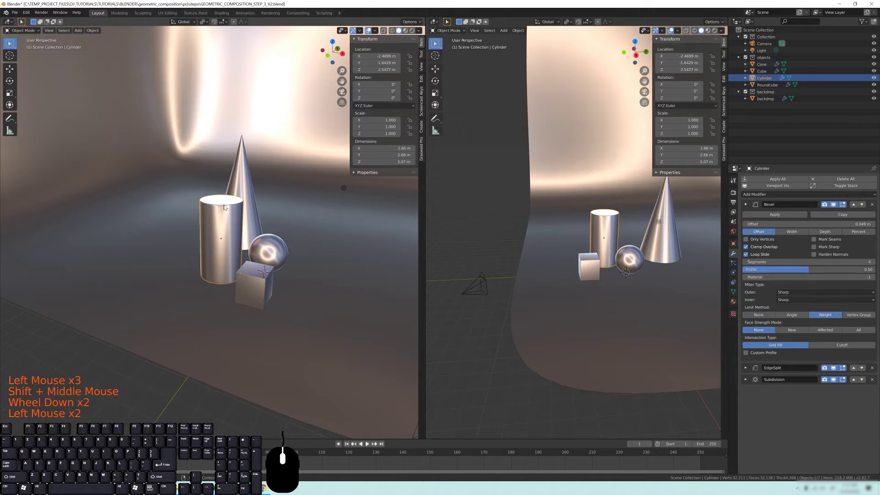
# Apply the scale of the cylinder, cone, sphere, cube and backdrop together, and deselect everything.
pyautogui.keyDown('shift'); pyautogui.click(242, 170); pyautogui.keyUp('shift')
pyautogui.keyDown('shift'); pyautogui.click(268, 251); pyautogui.keyUp('shift')
pyautogui.keyDown('shift'); pyautogui.click(255, 288); pyautogui.keyUp('shift')
pyautogui.scroll(-2, 184, 154)
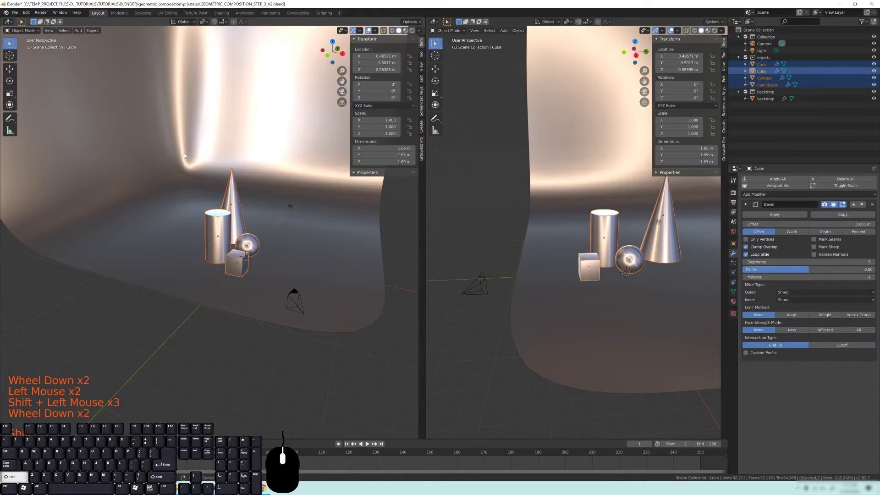
pyautogui.keyDown('shift'); pyautogui.click(184, 155); pyautogui.keyUp('shift')
pyautogui.keyDown('shift'); pyautogui.moveTo(212, 151); pyautogui.dragTo(214, 197, button='middle'); pyautogui.keyUp('shift')
pyautogui.hotkey('ctrl', 'a')
pyautogui.click(213, 198)
pyautogui.scroll(3, 277, 310)
pyautogui.keyDown('shift'); pyautogui.moveTo(263, 216); pyautogui.dragTo(226, 224, button='middle'); pyautogui.keyUp('shift')
pyautogui.hotkey('alt', 'a')
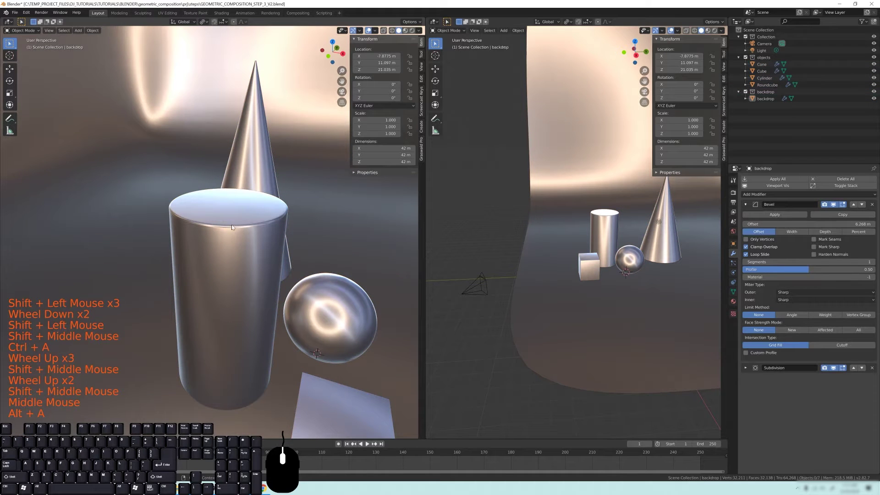
# Try a different offset on the cylinder's Bevel modifier and undo the change.
pyautogui.click(231, 227)
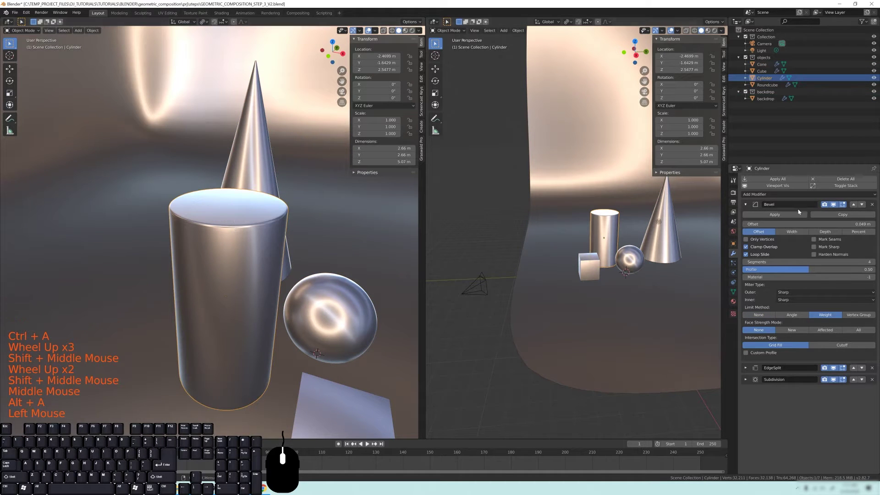
pyautogui.moveTo(809, 224)
pyautogui.keyDown('shift'); pyautogui.mouseDown()
pyautogui.moveTo(839, 223)
pyautogui.moveTo(822, 224)
pyautogui.mouseUp(); pyautogui.keyUp('shift')
pyautogui.hotkey('ctrl', 'z')
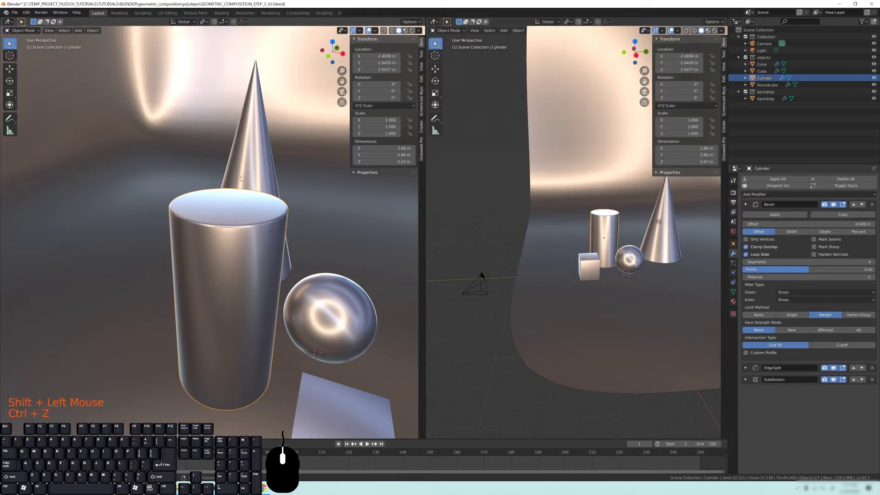
# Examine the cone, cube and cylinder up close, around the scene and through the camera.
pyautogui.keyDown('shift'); pyautogui.moveTo(278, 236); pyautogui.dragTo(247, 238, button='middle'); pyautogui.keyUp('shift')
pyautogui.click(241, 121)
pyautogui.keyDown('shift'); pyautogui.moveTo(266, 321); pyautogui.dragTo(179, 211, button='middle'); pyautogui.keyUp('shift')
pyautogui.click(243, 174)
pyautogui.moveTo(178, 210); pyautogui.dragTo(196, 227, button='middle')
pyautogui.scroll(-2, 197, 227)
pyautogui.keyDown('shift'); pyautogui.moveTo(237, 186); pyautogui.dragTo(204, 207, button='middle'); pyautogui.keyUp('shift')
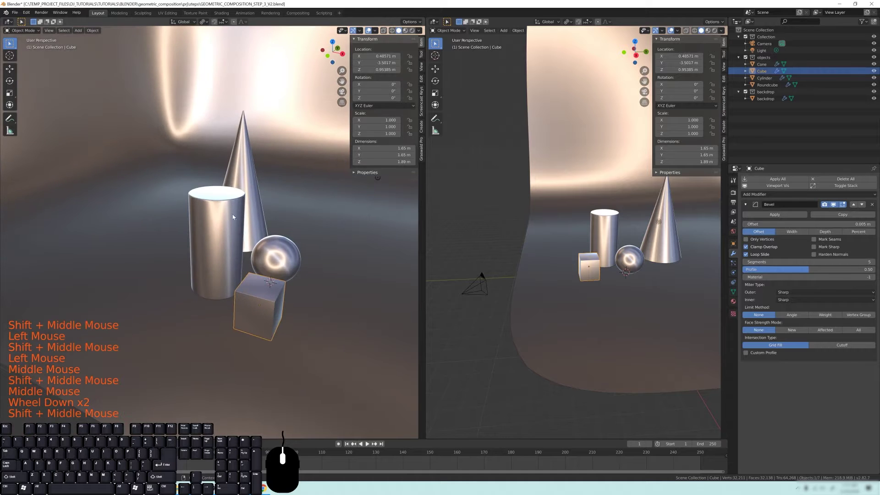
pyautogui.moveTo(256, 267); pyautogui.dragTo(210, 243, button='middle')
pyautogui.moveTo(211, 243)
pyautogui.mouseDown(button='middle')
pyautogui.moveTo(223, 215)
pyautogui.moveTo(199, 213)
pyautogui.moveTo(216, 227)
pyautogui.mouseUp(button='middle')
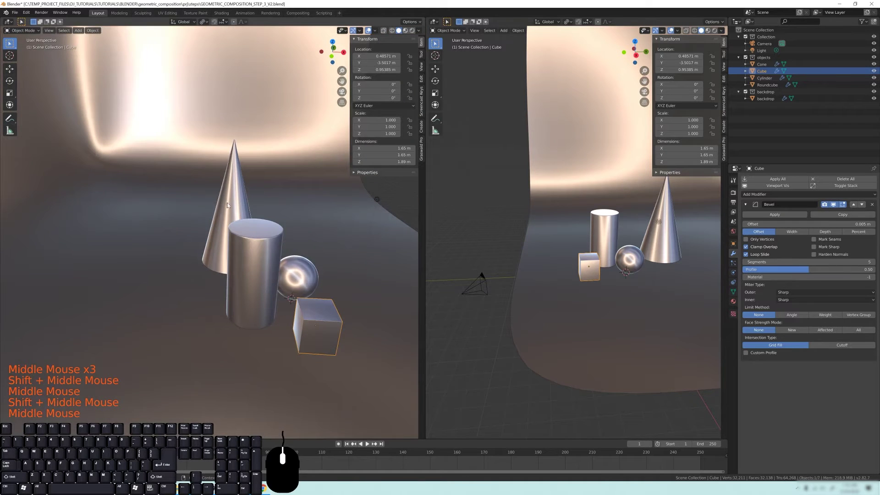
pyautogui.moveTo(256, 236); pyautogui.dragTo(242, 197, button='middle')
pyautogui.press('KP_0')
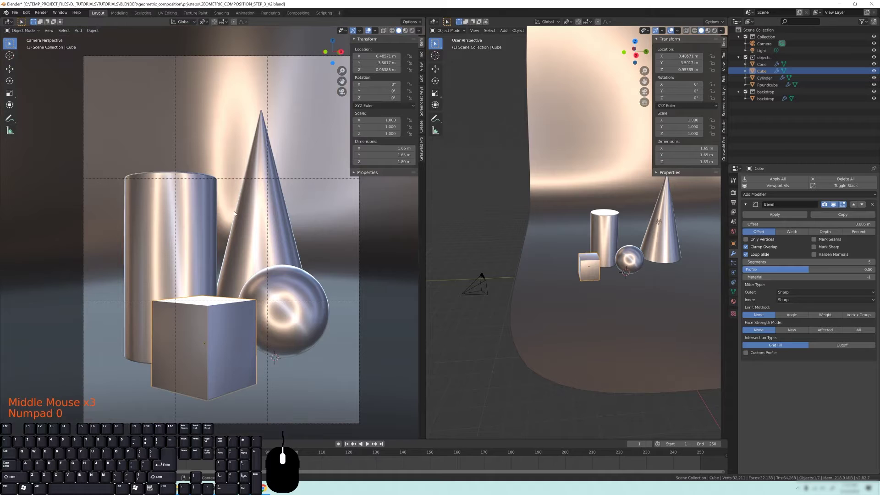
pyautogui.click(196, 205)
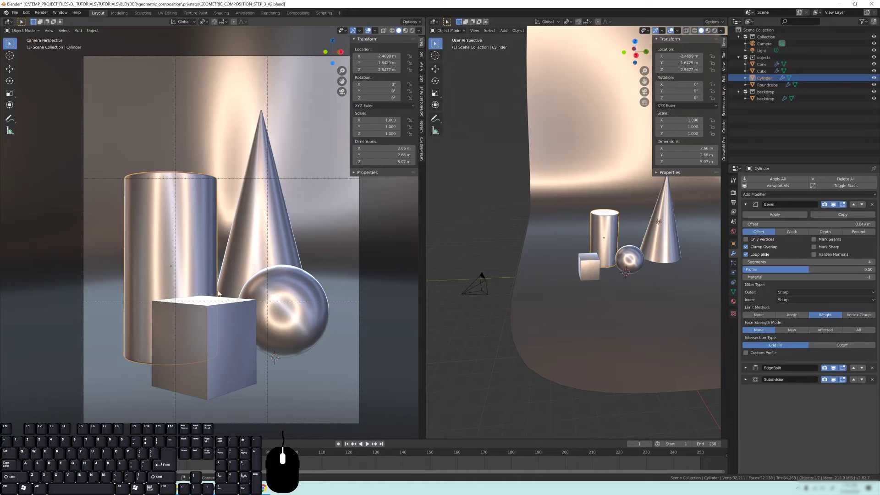
pyautogui.moveTo(226, 298); pyautogui.dragTo(182, 193, button='middle')
# Select the cube with its material settings shown, and switch to the Shading workspace with the objects framed.
pyautogui.click(223, 240)
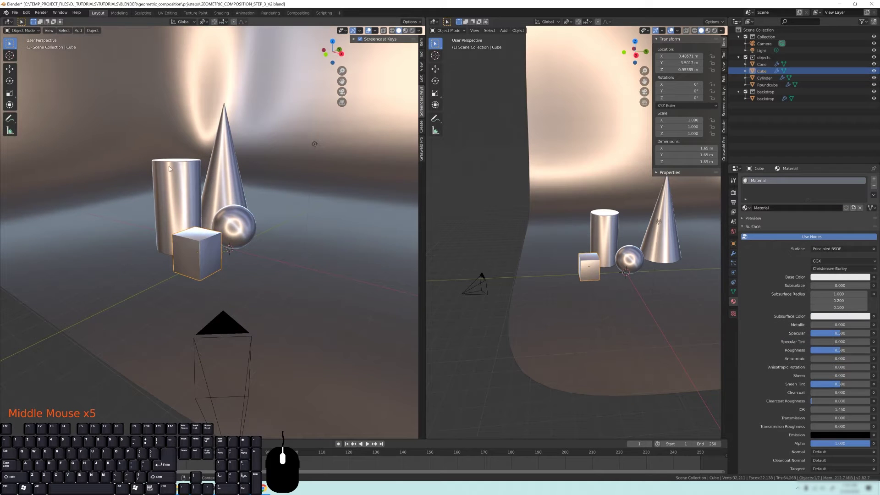
pyautogui.keyDown('shift'); pyautogui.moveTo(196, 226); pyautogui.dragTo(207, 235, button='middle'); pyautogui.keyUp('shift')
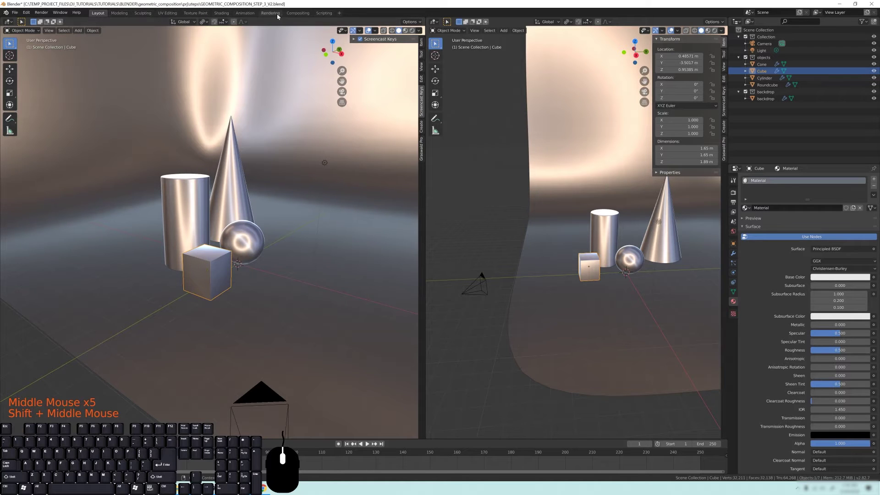
pyautogui.click(221, 13)
pyautogui.moveTo(345, 171)
pyautogui.mouseDown(button='middle')
pyautogui.moveTo(392, 129)
pyautogui.moveTo(390, 164)
pyautogui.moveTo(408, 158)
pyautogui.moveTo(388, 170)
pyautogui.moveTo(411, 167)
pyautogui.moveTo(391, 179)
pyautogui.moveTo(477, 163)
pyautogui.moveTo(466, 170)
pyautogui.moveTo(482, 171)
pyautogui.moveTo(467, 164)
pyautogui.mouseUp(button='middle')
pyautogui.scroll(-7, 380, 136)
pyautogui.scroll(3, 403, 169)
# Preview the scene in Solid and Wireframe shading, and set the viewport to Material Preview.
pyautogui.press('z')
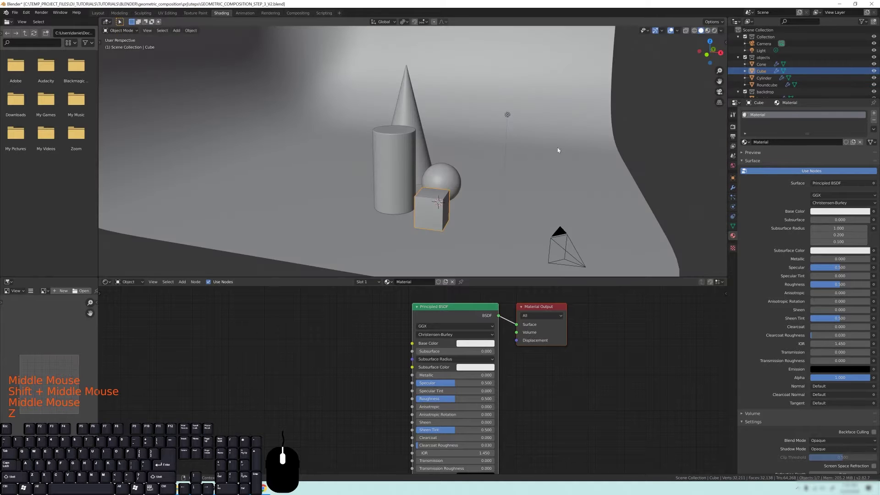
pyautogui.moveTo(463, 168)
pyautogui.mouseDown(button='middle')
pyautogui.moveTo(440, 167)
pyautogui.moveTo(480, 166)
pyautogui.moveTo(455, 164)
pyautogui.mouseUp(button='middle')
pyautogui.press('z')
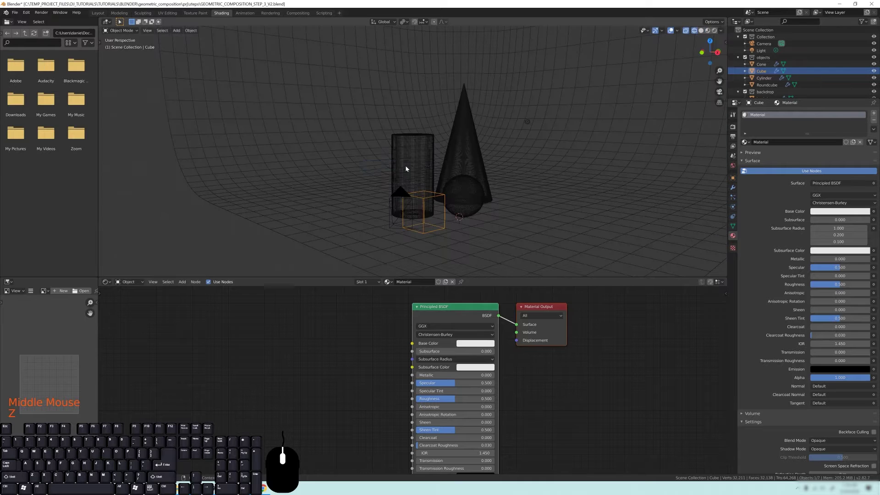
pyautogui.press('z')
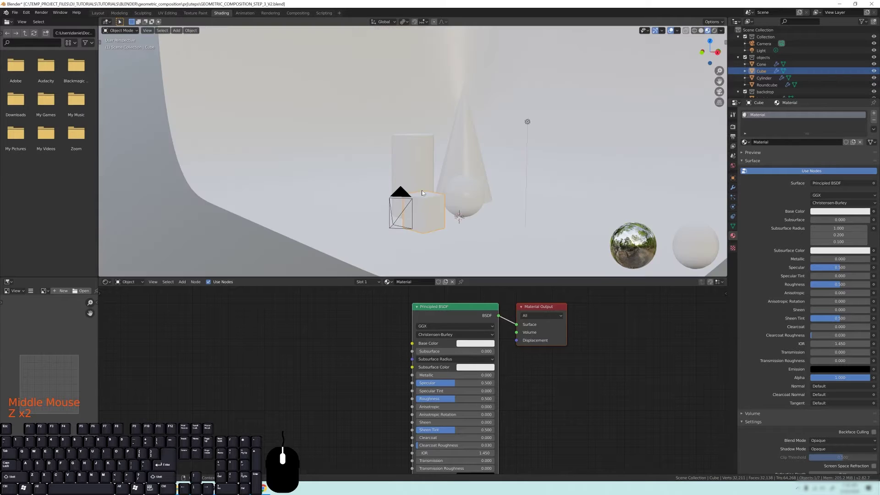
pyautogui.moveTo(409, 207); pyautogui.dragTo(426, 190, button='middle')
pyautogui.press('z')
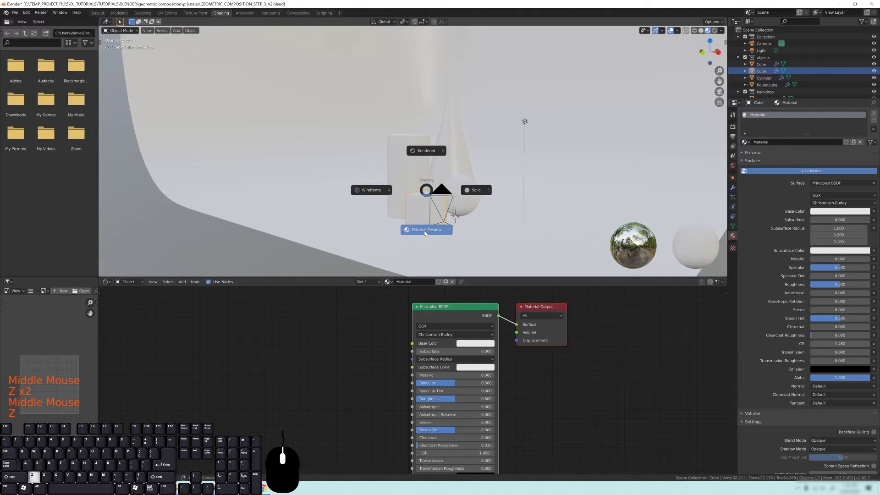
pyautogui.moveTo(425, 233)
pyautogui.mouseDown(button='middle')
pyautogui.moveTo(444, 209)
pyautogui.moveTo(411, 132)
pyautogui.moveTo(490, 158)
pyautogui.mouseUp(button='middle')
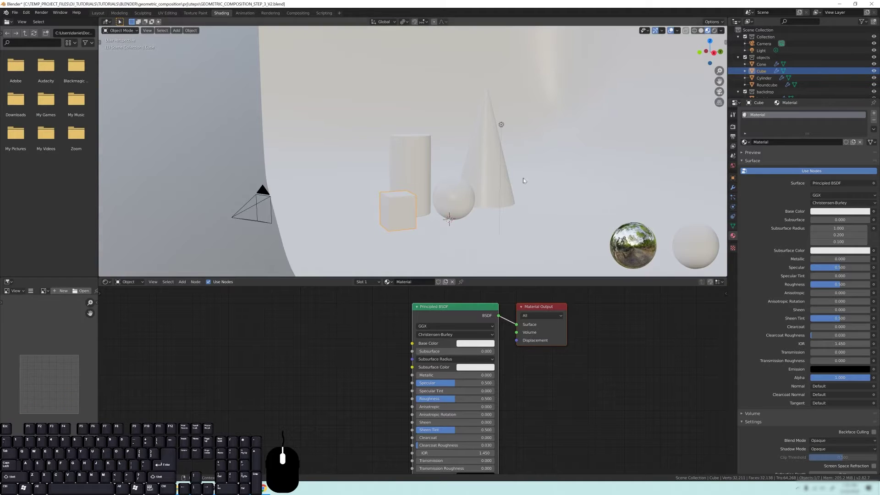
pyautogui.moveTo(524, 177); pyautogui.dragTo(452, 167, button='middle')
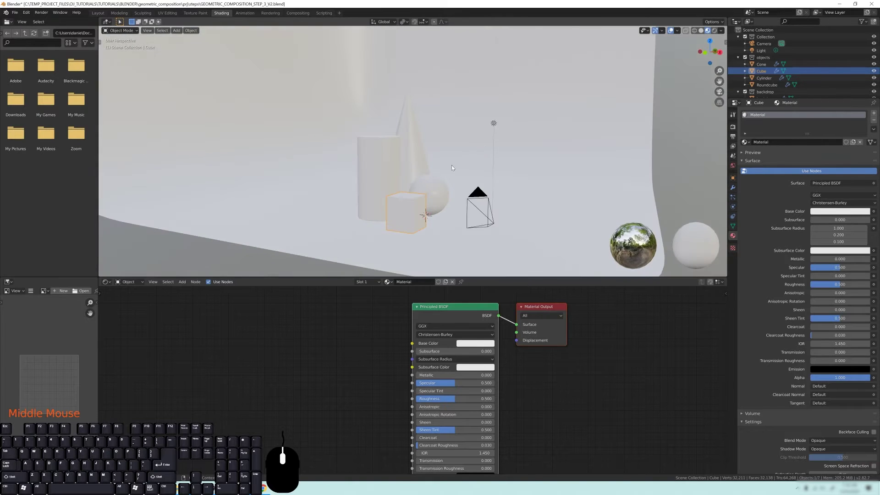
# Fit the cube's material nodes in the node editor and collapse the Surface section of its material settings.
pyautogui.moveTo(549, 395); pyautogui.dragTo(482, 327, button='middle')
pyautogui.scroll(-5, 529, 364)
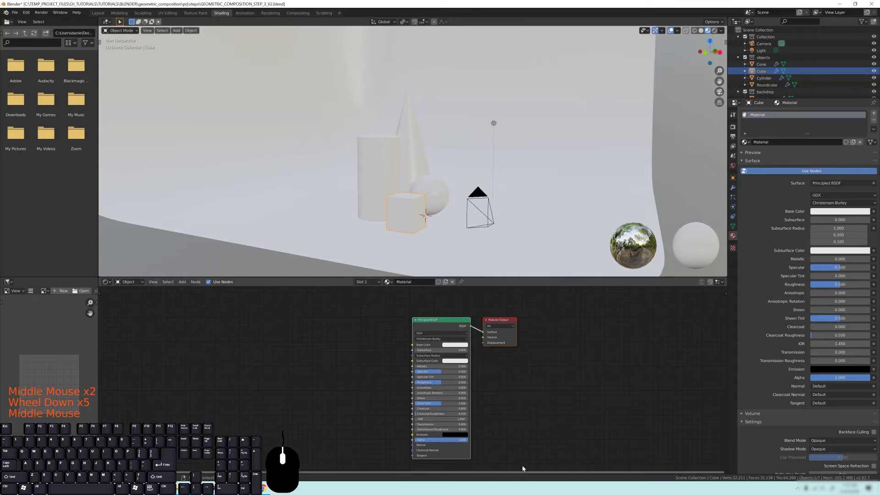
pyautogui.click(419, 324)
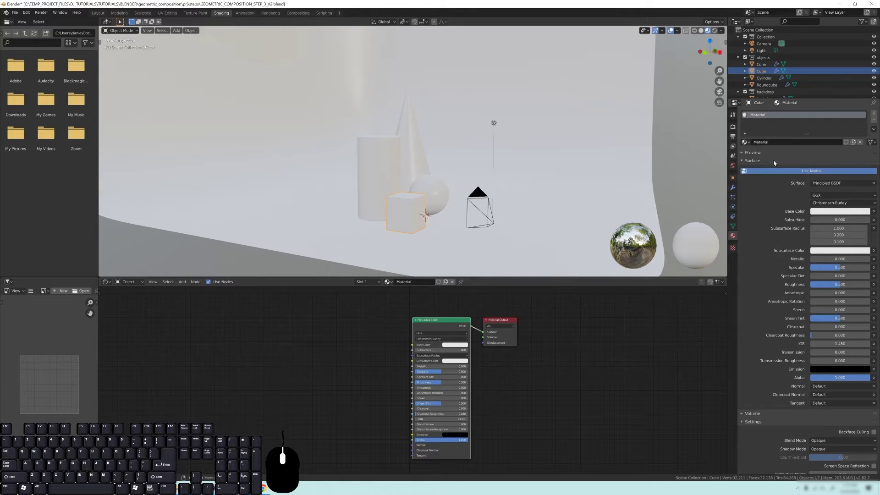
pyautogui.click(747, 161)
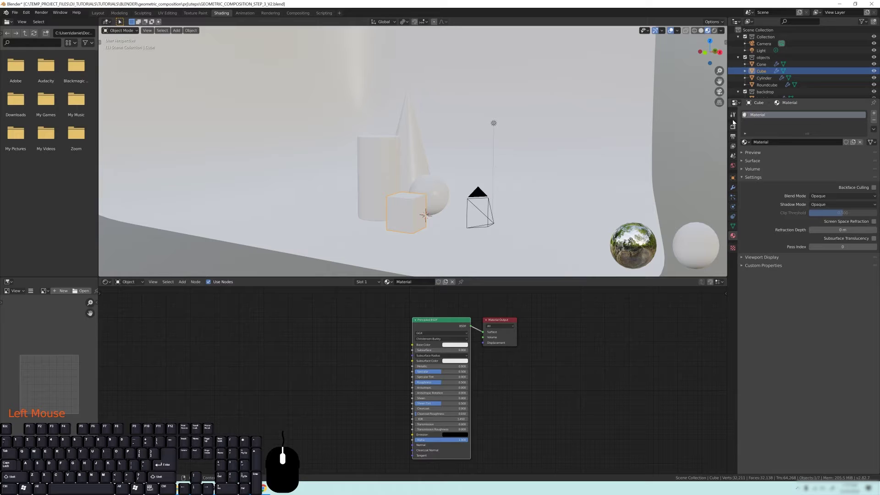
pyautogui.click(732, 237)
# Examine the objects and backdrop in Material Preview from several sides, up close and from a distance.
pyautogui.moveTo(433, 215); pyautogui.dragTo(415, 202, button='middle')
pyautogui.scroll(3, 414, 209)
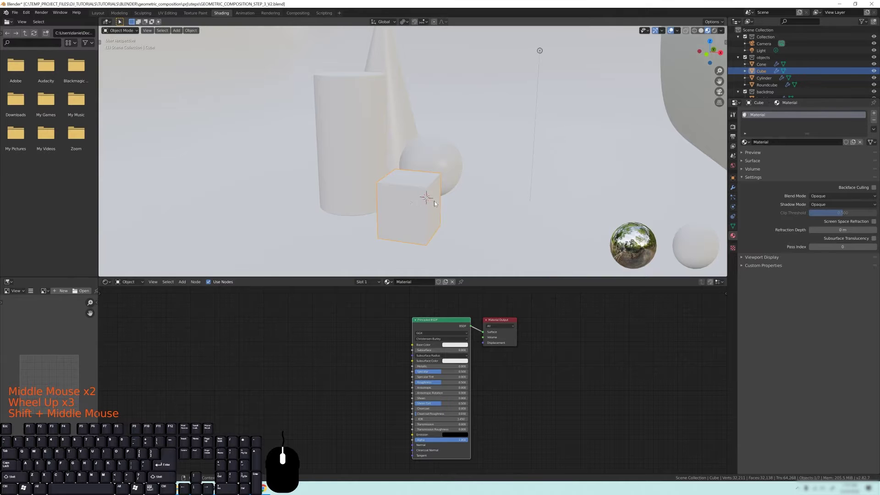
pyautogui.moveTo(401, 185)
pyautogui.mouseDown(button='middle')
pyautogui.moveTo(432, 201)
pyautogui.moveTo(413, 188)
pyautogui.moveTo(422, 204)
pyautogui.moveTo(410, 177)
pyautogui.mouseUp(button='middle')
pyautogui.scroll(-2, 421, 203)
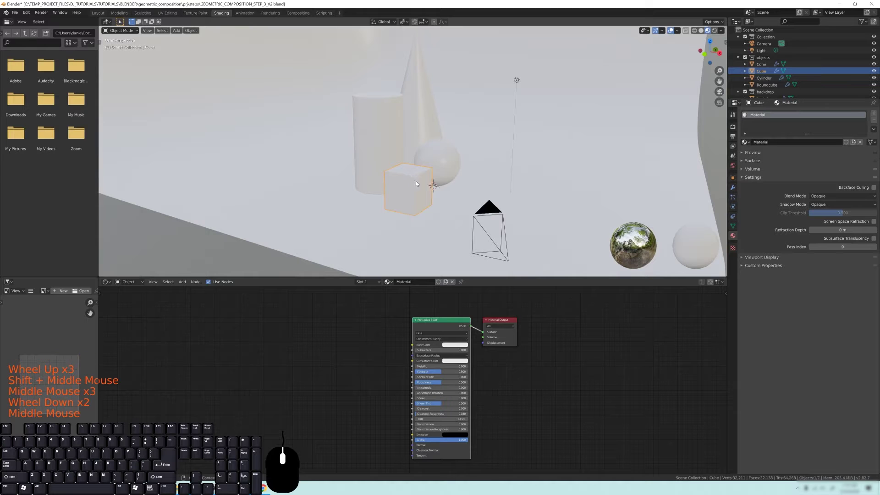
pyautogui.moveTo(411, 220); pyautogui.dragTo(399, 192, button='middle')
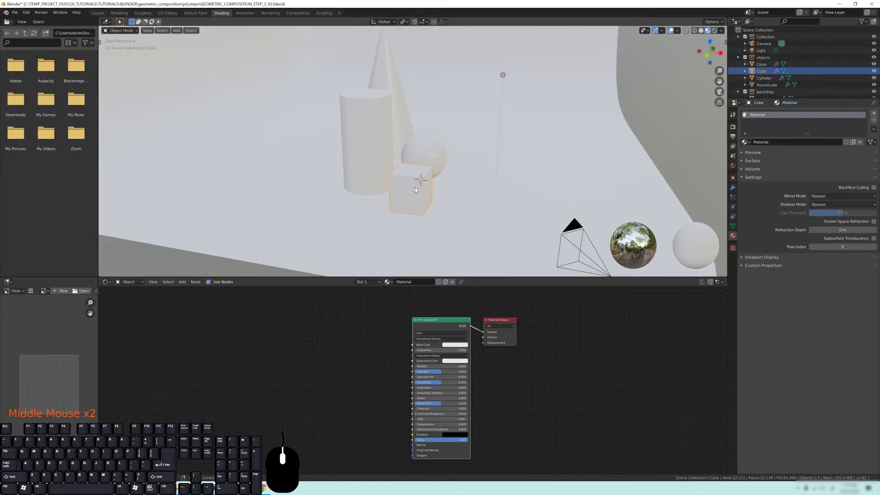
pyautogui.moveTo(628, 226); pyautogui.dragTo(547, 235, button='middle')
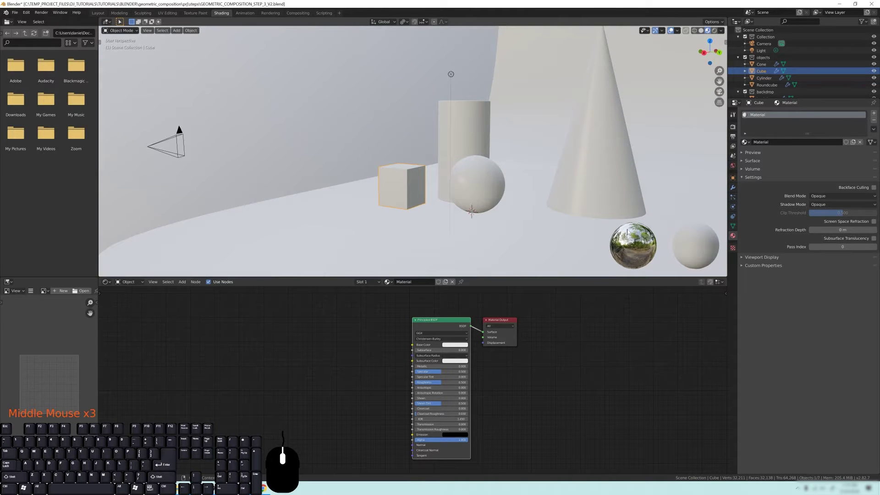
pyautogui.moveTo(454, 171); pyautogui.dragTo(560, 183, button='middle')
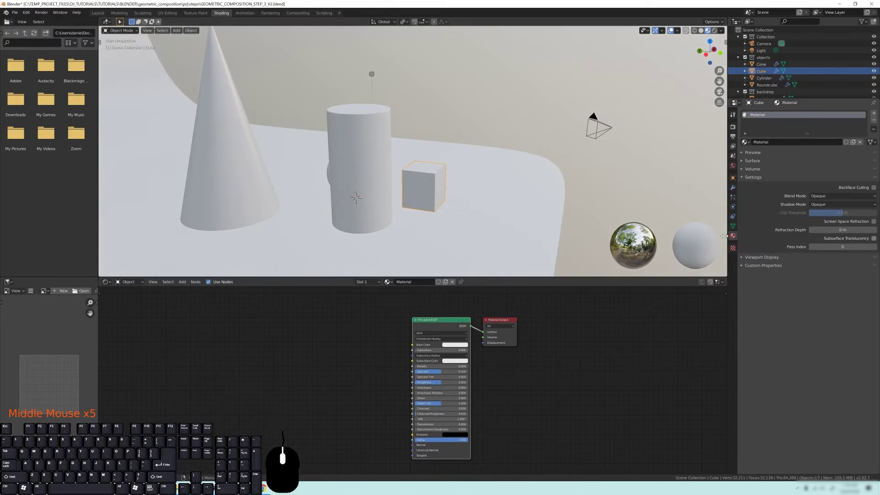
pyautogui.moveTo(616, 258); pyautogui.dragTo(456, 161, button='middle')
pyautogui.scroll(-5, 461, 155)
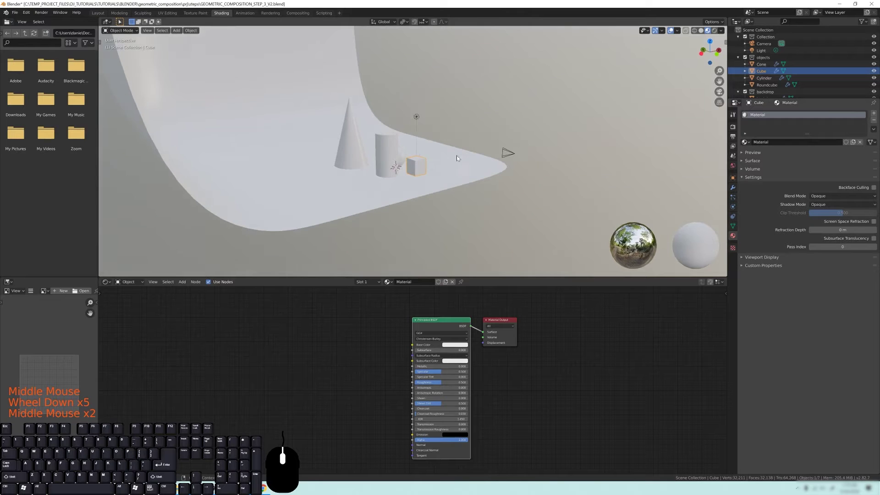
pyautogui.moveTo(533, 65); pyautogui.dragTo(495, 167, button='middle')
pyautogui.scroll(3, 494, 147)
pyautogui.scroll(2, 425, 167)
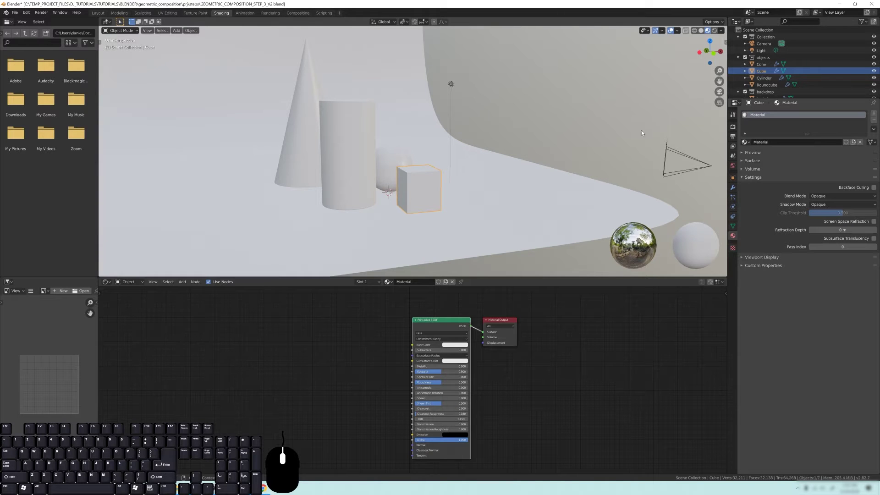
# Try several alternative HDRI environments as the Material Preview lighting.
pyautogui.click(721, 30)
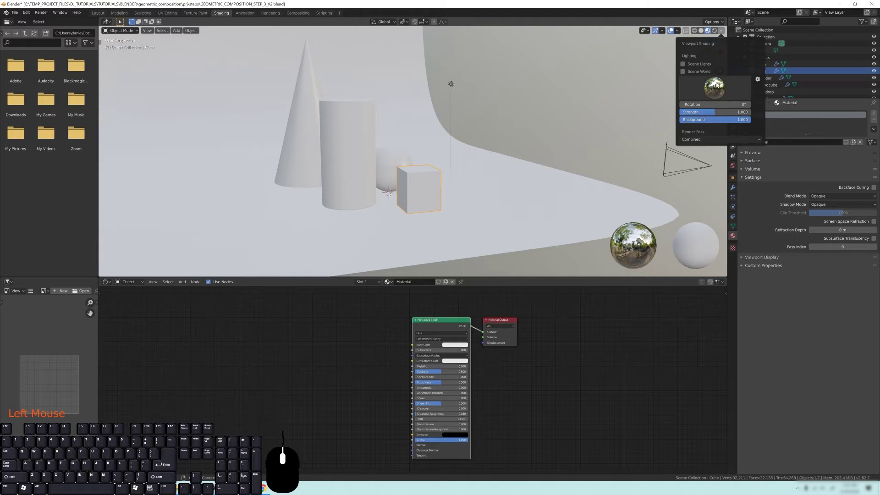
pyautogui.click(715, 87)
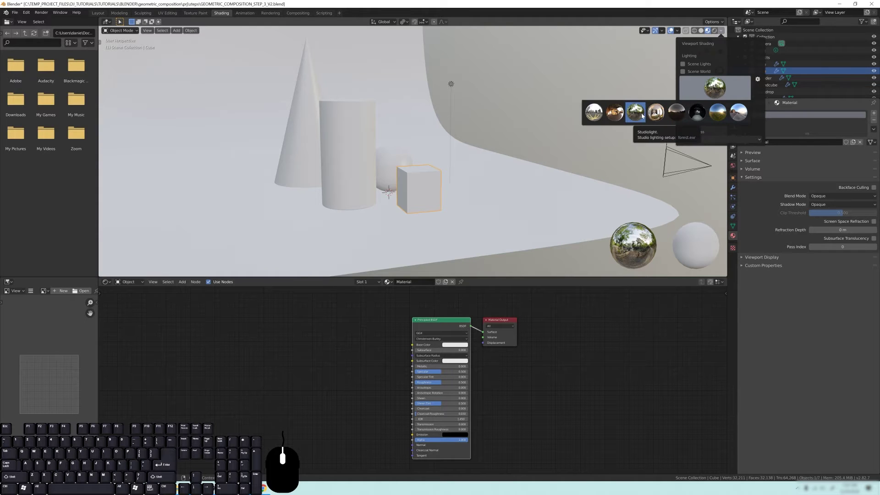
pyautogui.click(698, 111)
pyautogui.moveTo(521, 142)
pyautogui.mouseDown(button='middle')
pyautogui.moveTo(491, 145)
pyautogui.moveTo(674, 73)
pyautogui.mouseUp(button='middle')
pyautogui.click(720, 31)
pyautogui.click(714, 88)
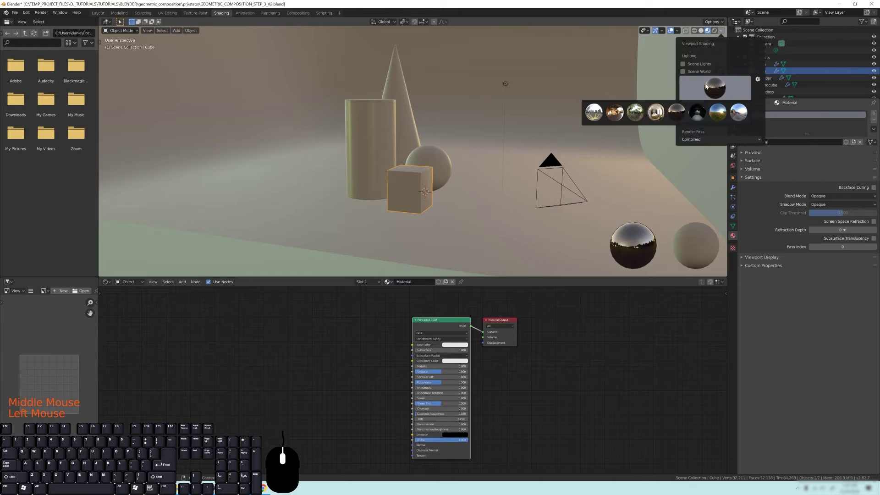
pyautogui.click(636, 112)
pyautogui.click(714, 88)
pyautogui.click(624, 113)
# Set the Material Preview lighting to the dark studio HDRI and check its reflections from several angles.
pyautogui.click(713, 92)
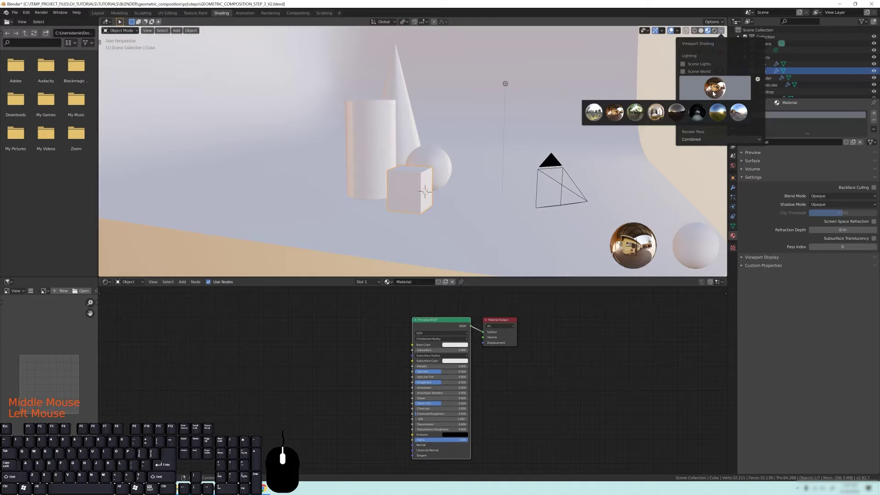
pyautogui.click(698, 114)
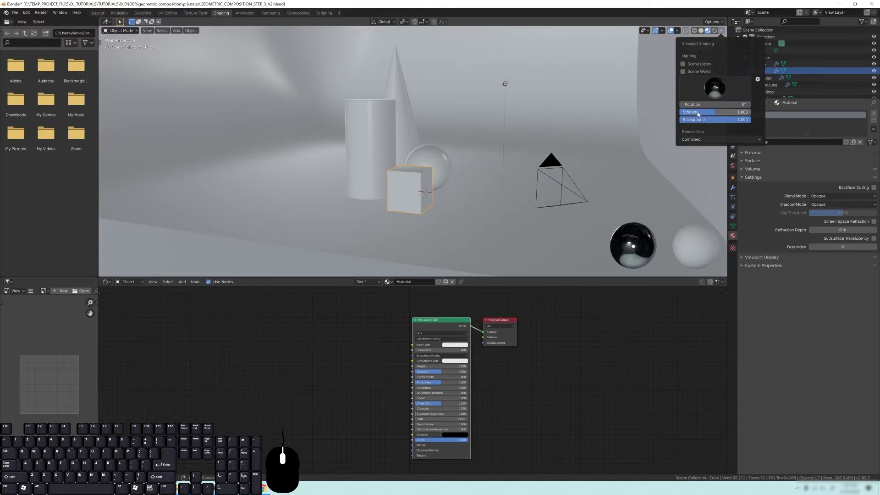
pyautogui.moveTo(499, 159); pyautogui.dragTo(486, 160, button='middle')
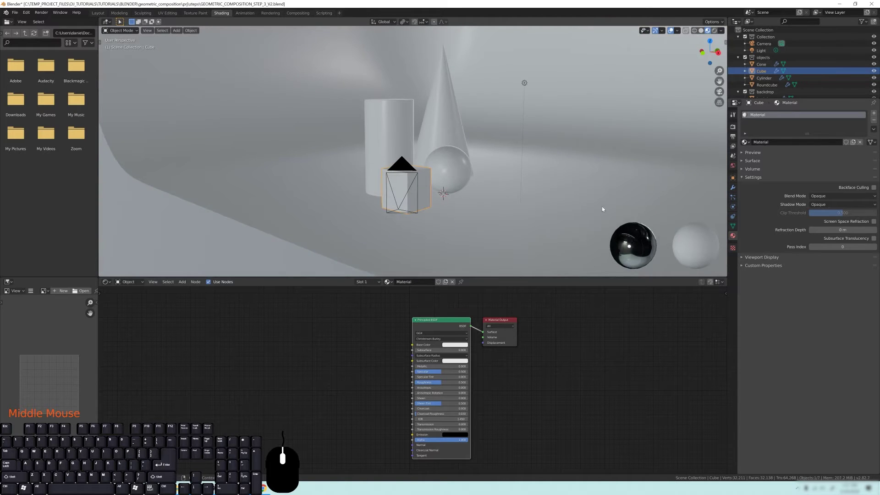
pyautogui.moveTo(603, 209); pyautogui.dragTo(655, 259, button='middle')
pyautogui.moveTo(593, 197); pyautogui.dragTo(652, 248, button='middle')
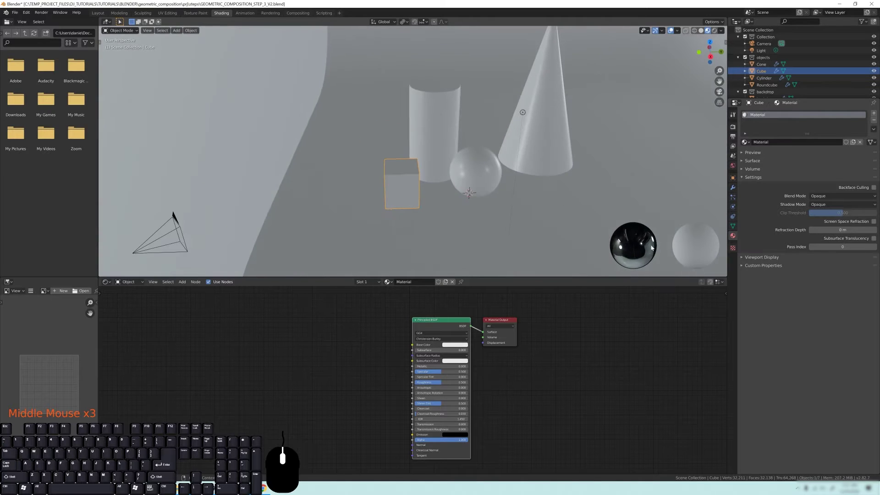
pyautogui.moveTo(482, 160)
pyautogui.mouseDown(button='middle')
pyautogui.moveTo(452, 163)
pyautogui.moveTo(478, 159)
pyautogui.mouseUp(button='middle')
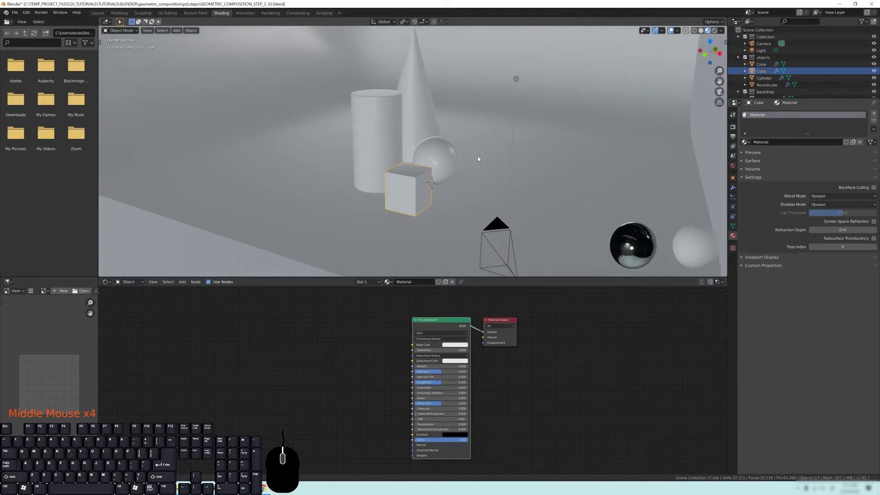
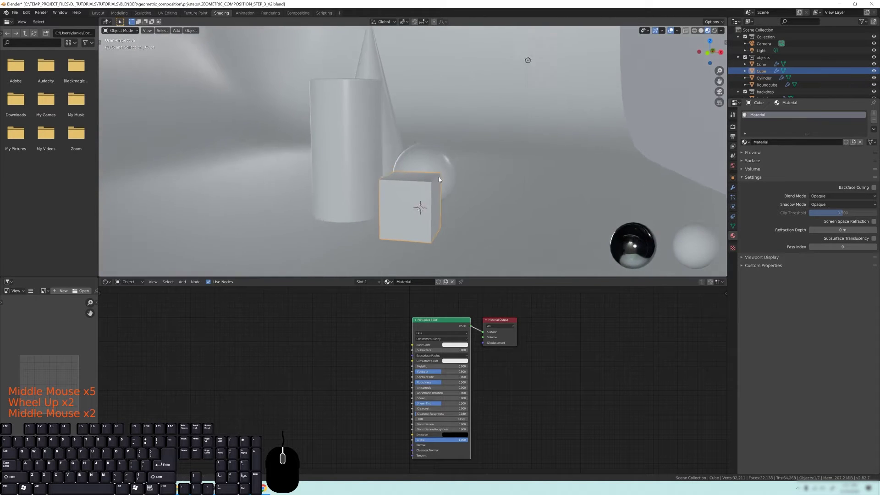
# Isolate the selected cube in Local View and frame it on its own.
pyautogui.scroll(2, 427, 201)
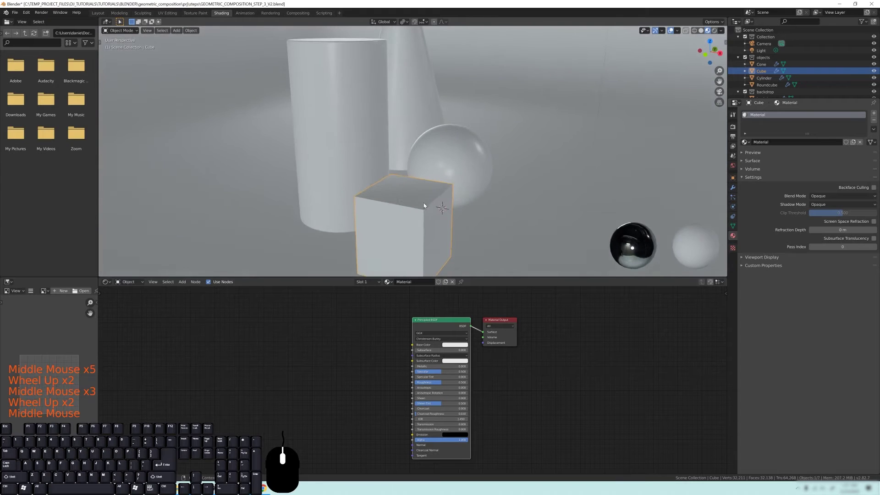
pyautogui.keyDown('shift'); pyautogui.moveTo(429, 215); pyautogui.dragTo(428, 167, button='middle'); pyautogui.keyUp('shift')
pyautogui.scroll(-5, 400, 183)
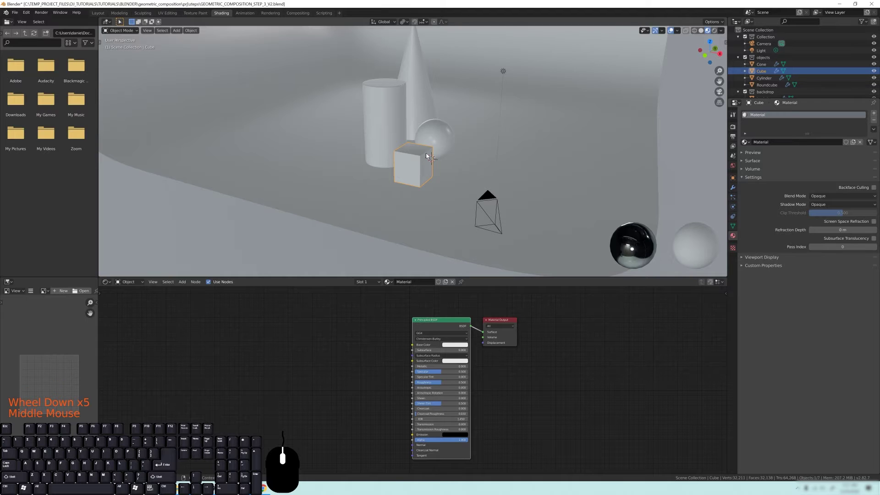
pyautogui.press('KP_Divide')
pyautogui.scroll(-2, 446, 142)
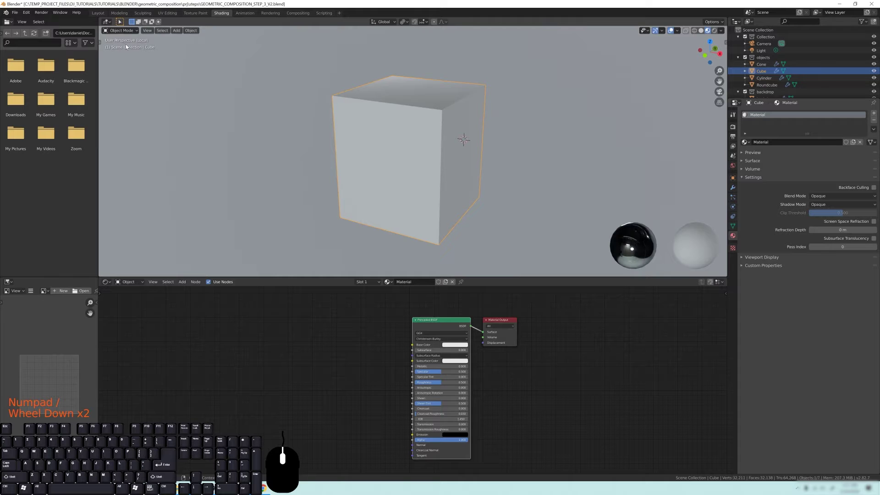
pyautogui.moveTo(359, 97); pyautogui.dragTo(417, 146, button='middle')
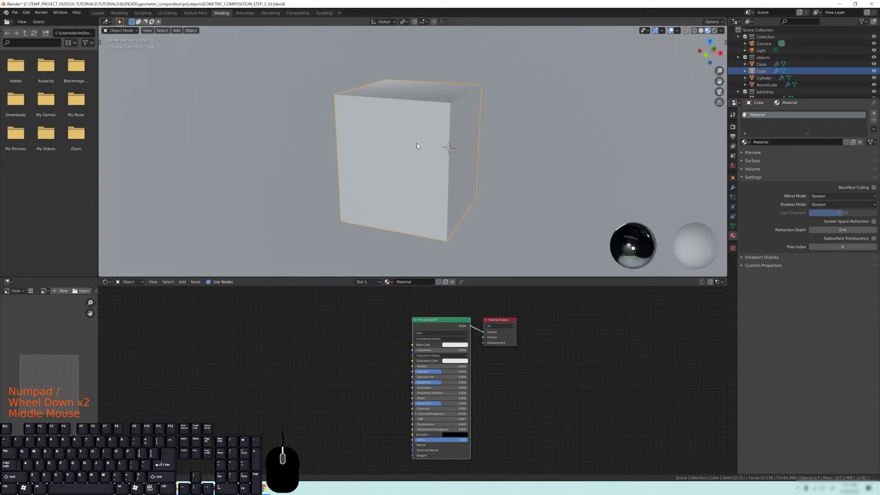
# Toggle Local View off and on to compare the full scene with the isolated cube.
pyautogui.press('KP_Divide')
pyautogui.press('KP_Divide')
pyautogui.press('KP_Divide')
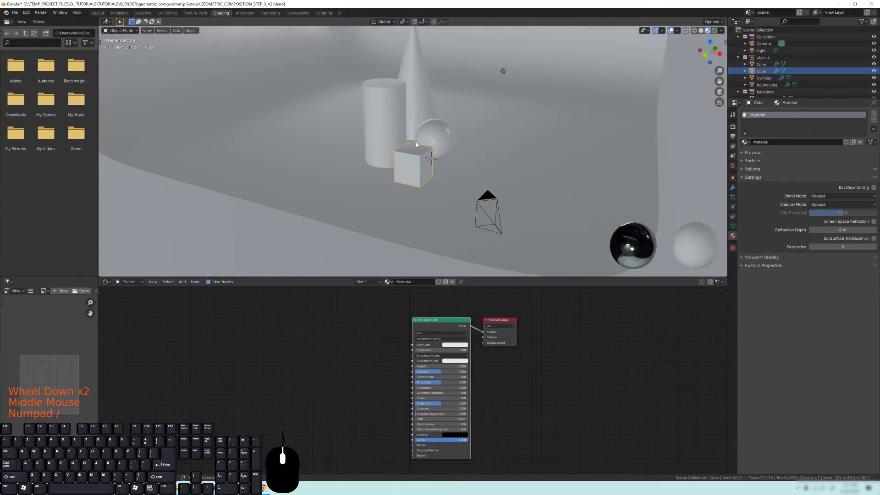
pyautogui.press('KP_Divide')
pyautogui.press('KP_Divide')
pyautogui.press('KP_Divide')
pyautogui.scroll(-6, 416, 144)
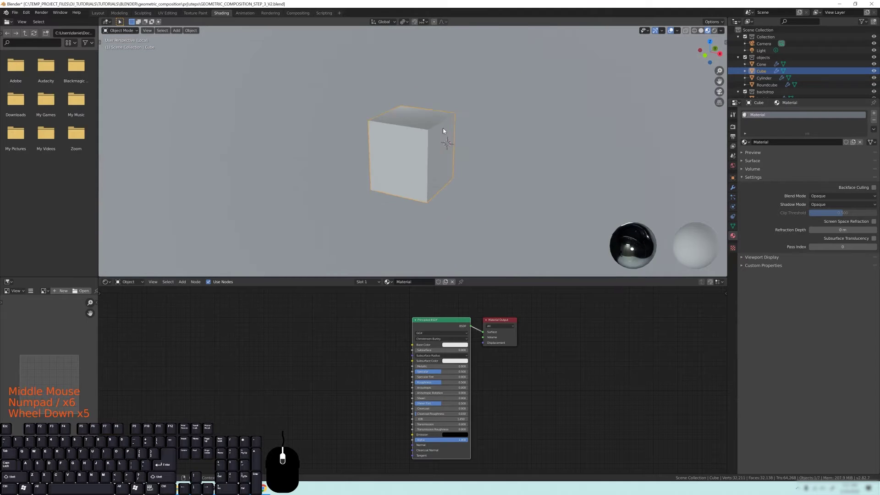
pyautogui.moveTo(435, 145); pyautogui.dragTo(436, 174, button='middle')
# Move the Principled BSDF node slightly up and away from the Material Output node in the node editor.
pyautogui.moveTo(438, 321)
pyautogui.mouseDown()
pyautogui.moveTo(370, 305)
pyautogui.moveTo(415, 335)
pyautogui.moveTo(428, 307)
pyautogui.mouseUp()
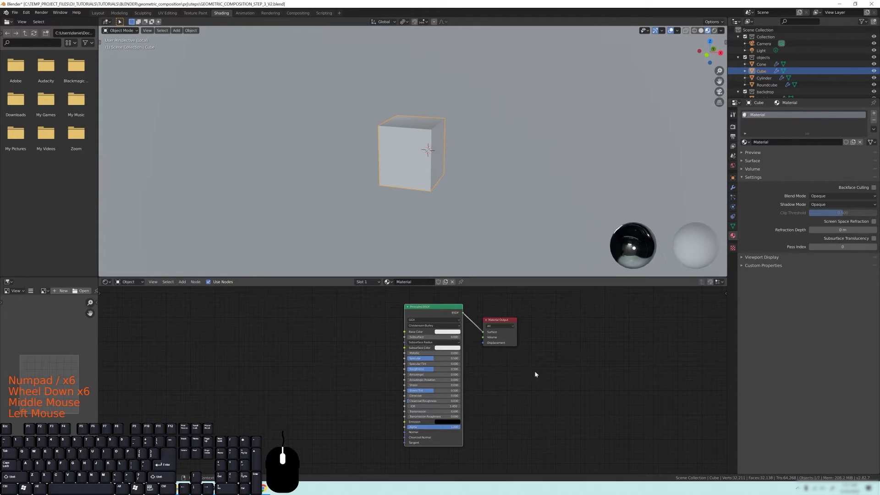
pyautogui.scroll(4, 522, 370)
pyautogui.moveTo(522, 370); pyautogui.dragTo(517, 379, button='middle')
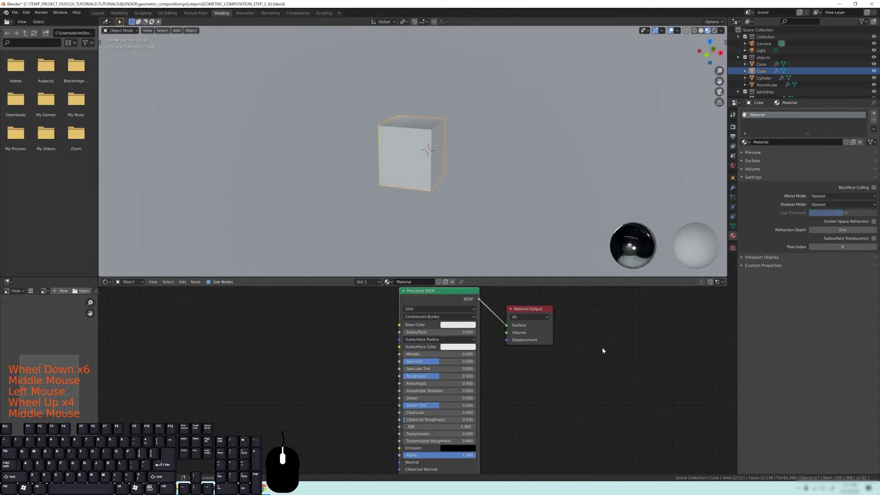
pyautogui.moveTo(617, 346); pyautogui.dragTo(617, 352, button='middle')
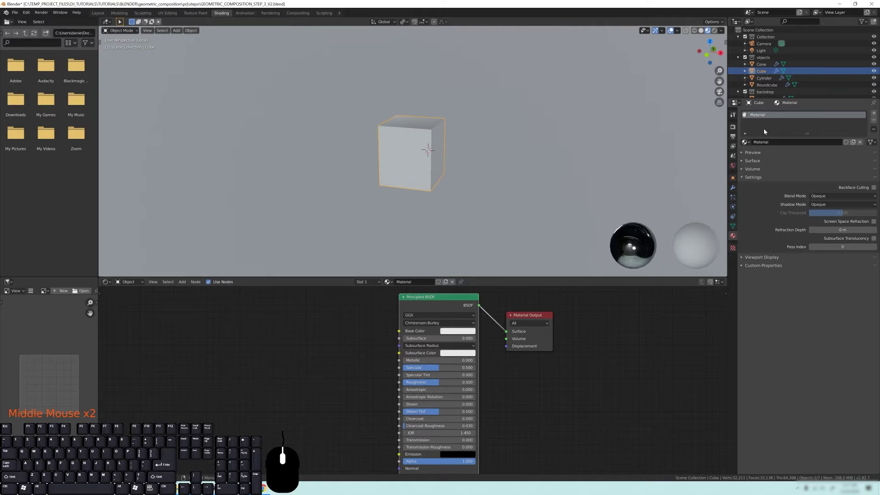
# Remove the cube's material slot and undo the removal.
pyautogui.click(874, 120)
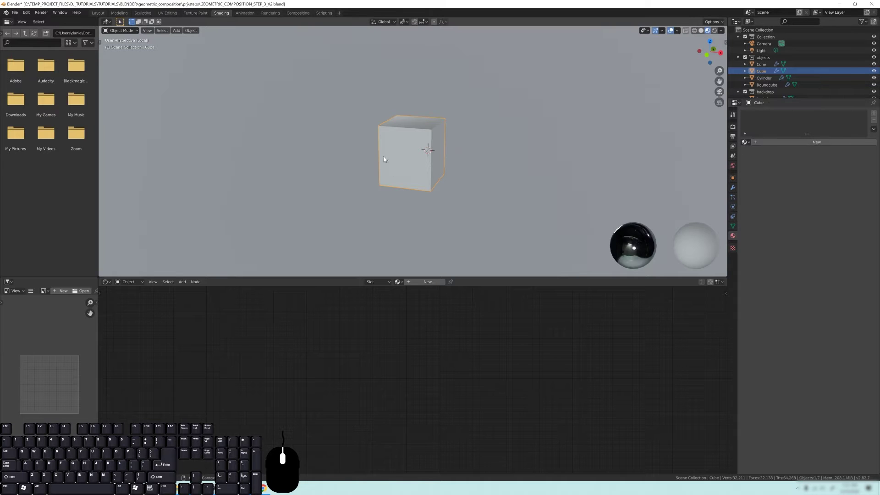
pyautogui.hotkey('ctrl', 'z')
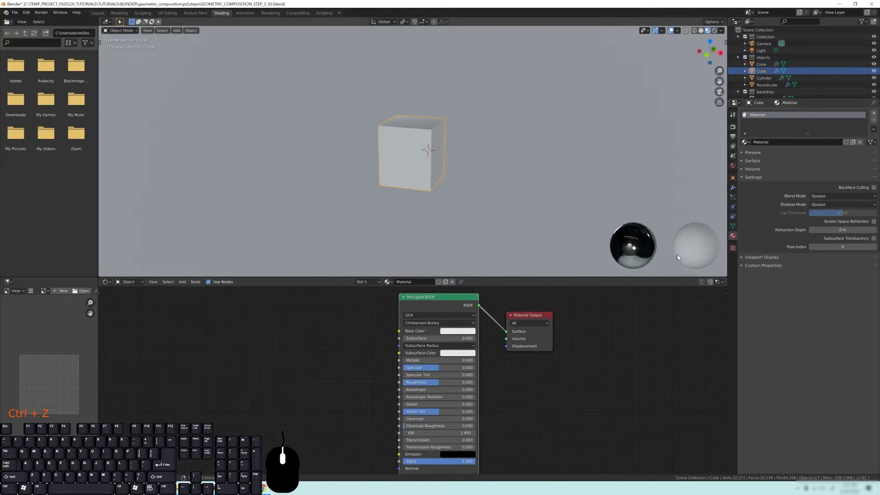
pyautogui.moveTo(565, 318); pyautogui.dragTo(564, 324, button='middle')
pyautogui.scroll(-2, 451, 204)
pyautogui.moveTo(451, 205); pyautogui.dragTo(419, 123, button='middle')
pyautogui.scroll(2, 446, 161)
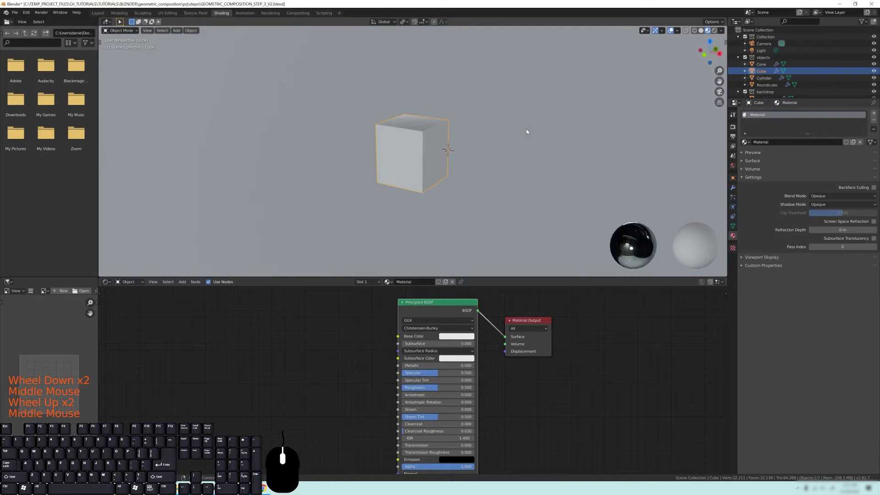
# Rename the cube's material to red_cube.
pyautogui.click(761, 142)
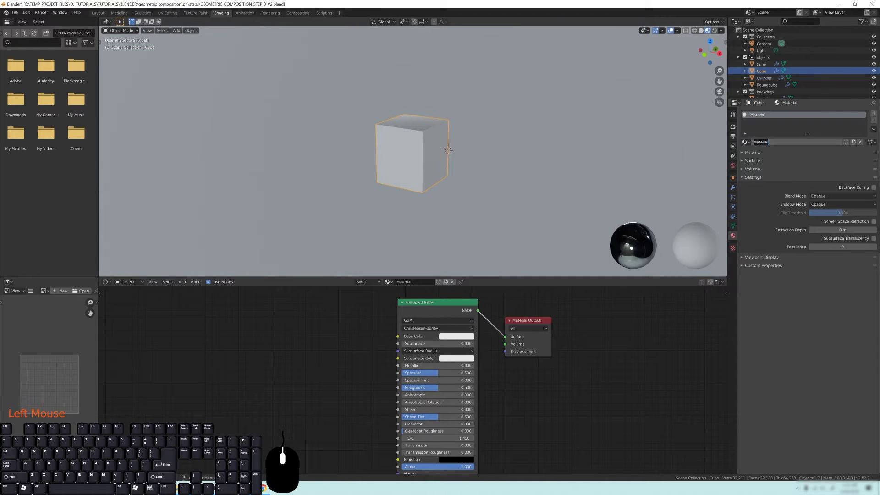
pyautogui.write('red_cube')
pyautogui.press('Left')
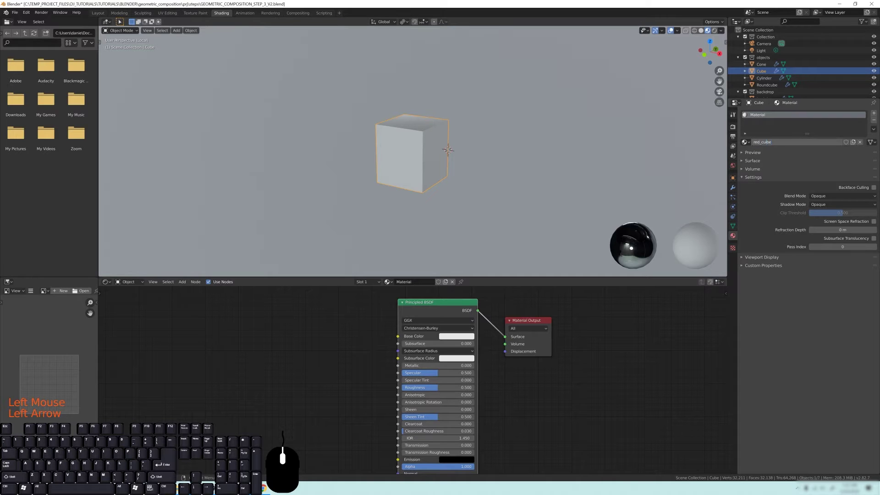
pyautogui.press('Return')
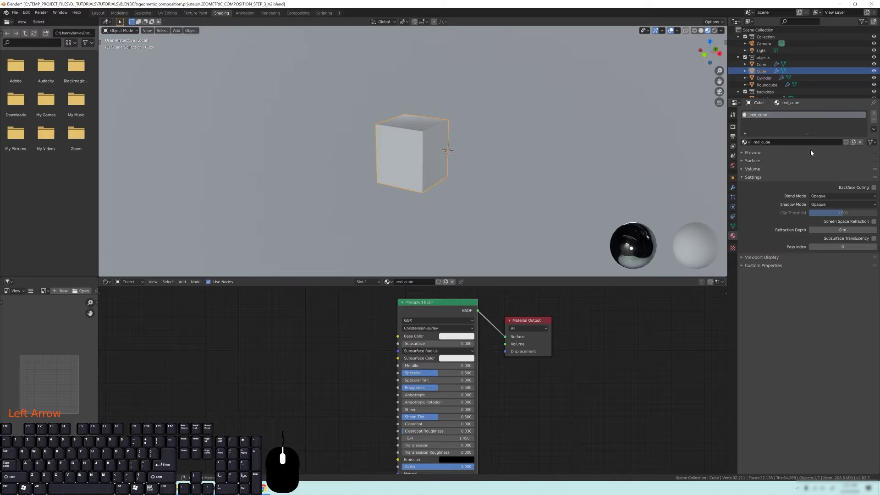
# Move the Principled BSDF node farther from Material Output and enlarge the node editor area so the whole node fits.
pyautogui.moveTo(617, 305); pyautogui.dragTo(638, 305, button='middle')
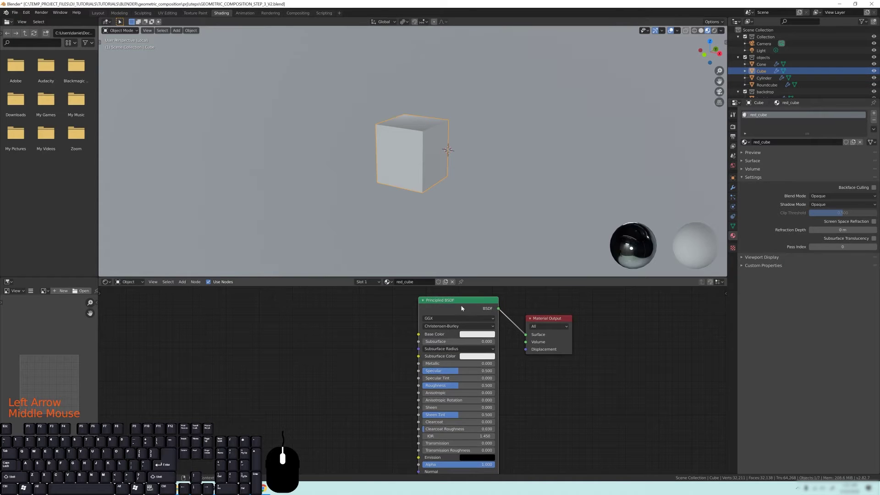
pyautogui.moveTo(460, 306); pyautogui.dragTo(435, 305)
pyautogui.click(434, 306)
pyautogui.moveTo(486, 276); pyautogui.dragTo(485, 238)
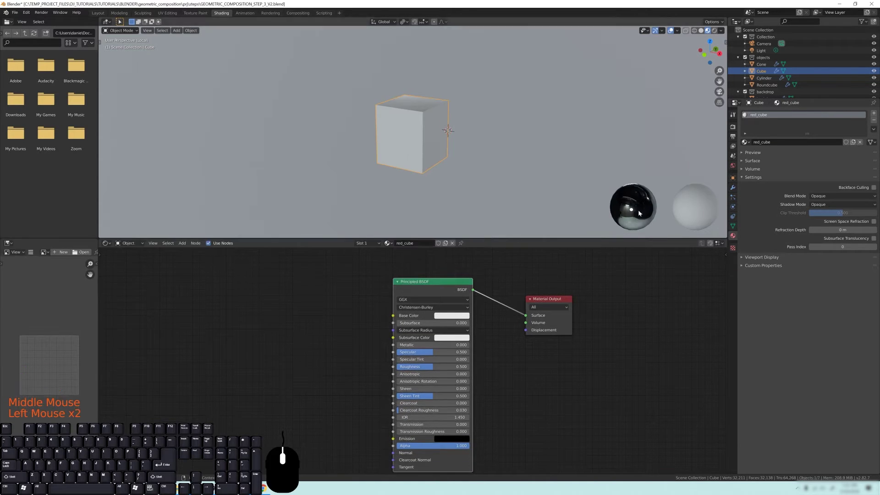
# Expand the Surface section of the red_cube material settings and narrow the Properties editor.
pyautogui.click(748, 152)
pyautogui.click(754, 152)
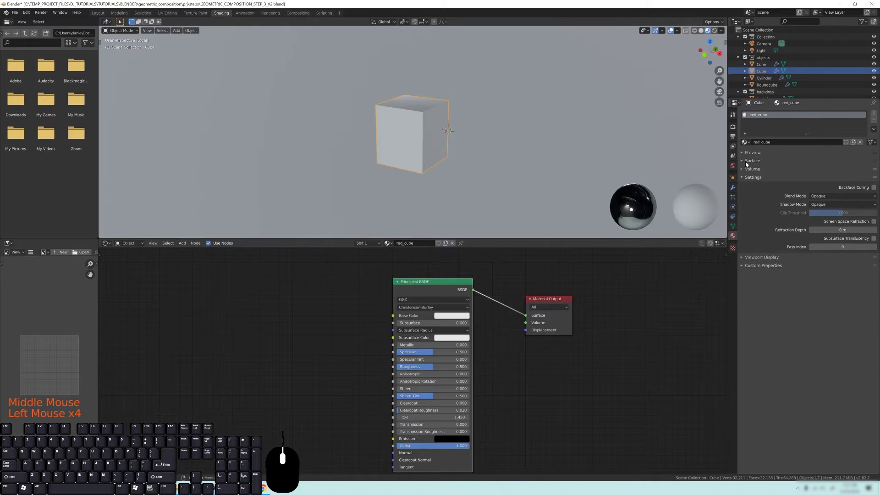
pyautogui.click(748, 161)
pyautogui.click(748, 162)
pyautogui.click(748, 161)
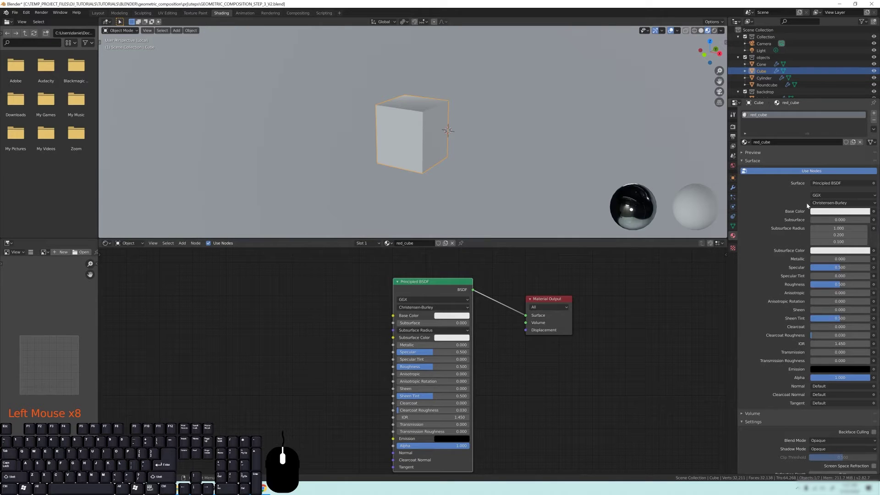
pyautogui.click(737, 274)
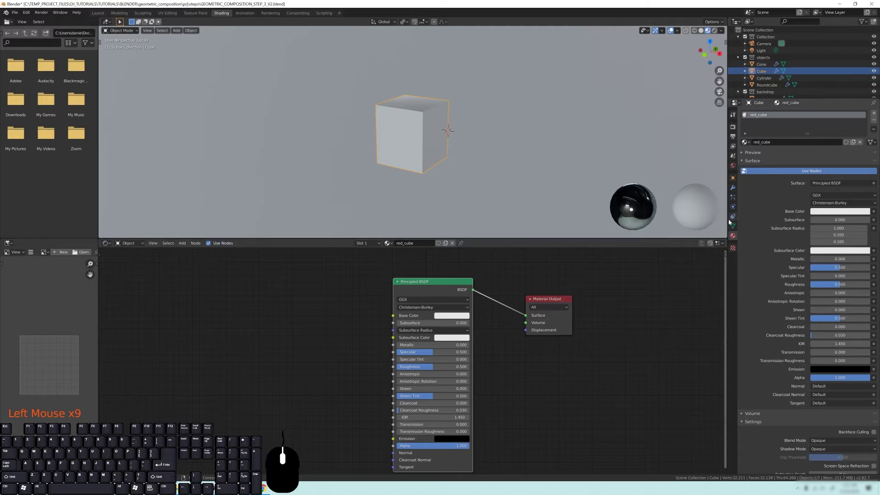
pyautogui.moveTo(727, 219); pyautogui.dragTo(766, 219)
# Rearrange the Principled BSDF node so its link to the Material Output node stays clearly laid out.
pyautogui.moveTo(453, 281); pyautogui.dragTo(437, 269)
pyautogui.middleClick(437, 128)
pyautogui.scroll(3, 454, 126)
pyautogui.middleClick(402, 275)
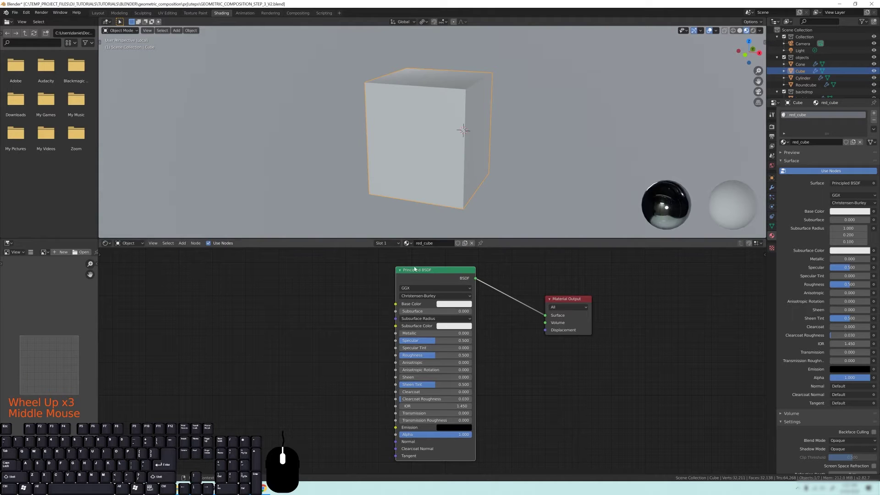
pyautogui.moveTo(429, 274); pyautogui.dragTo(455, 280)
pyautogui.moveTo(493, 160); pyautogui.dragTo(465, 153, button='middle')
pyautogui.moveTo(447, 277); pyautogui.dragTo(494, 277)
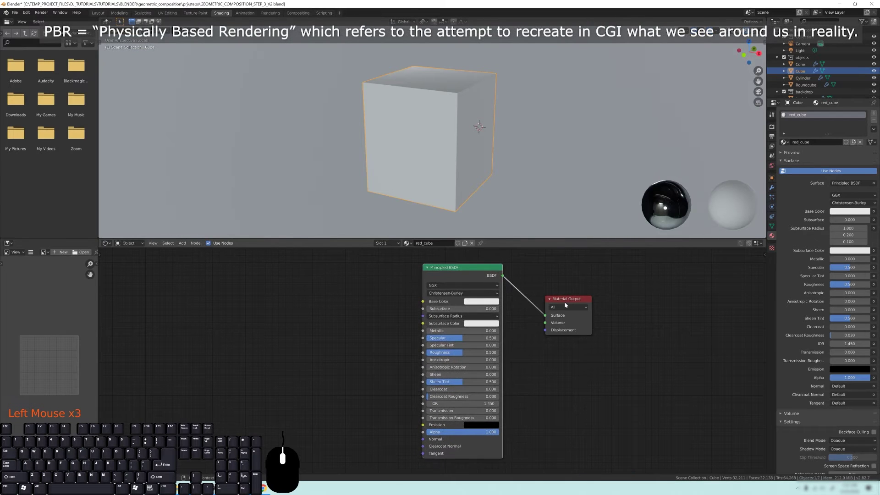
pyautogui.moveTo(448, 272); pyautogui.dragTo(433, 273)
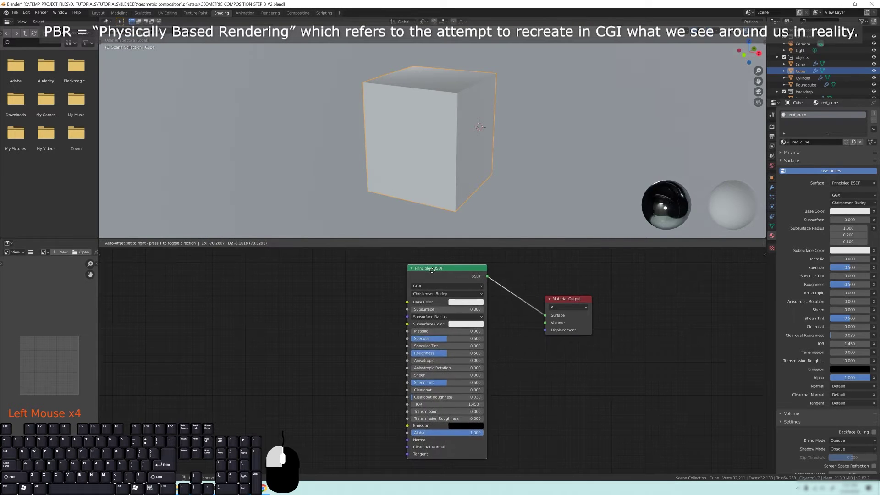
# Examine the isolated cube's shading from several angles and distances.
pyautogui.moveTo(489, 199); pyautogui.dragTo(452, 168, button='middle')
pyautogui.keyDown('shift'); pyautogui.moveTo(478, 123); pyautogui.dragTo(517, 82, button='middle'); pyautogui.keyUp('shift')
pyautogui.scroll(-3, 470, 137)
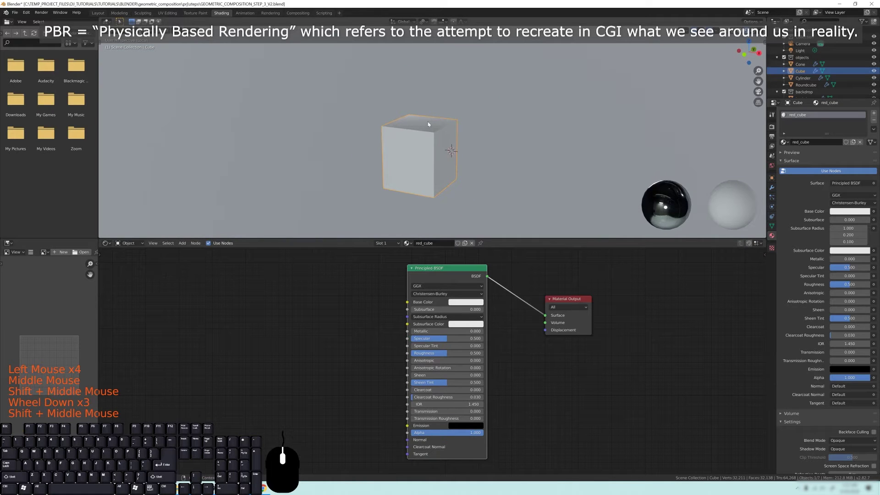
pyautogui.moveTo(446, 118); pyautogui.dragTo(440, 136, button='middle')
pyautogui.scroll(1, 458, 143)
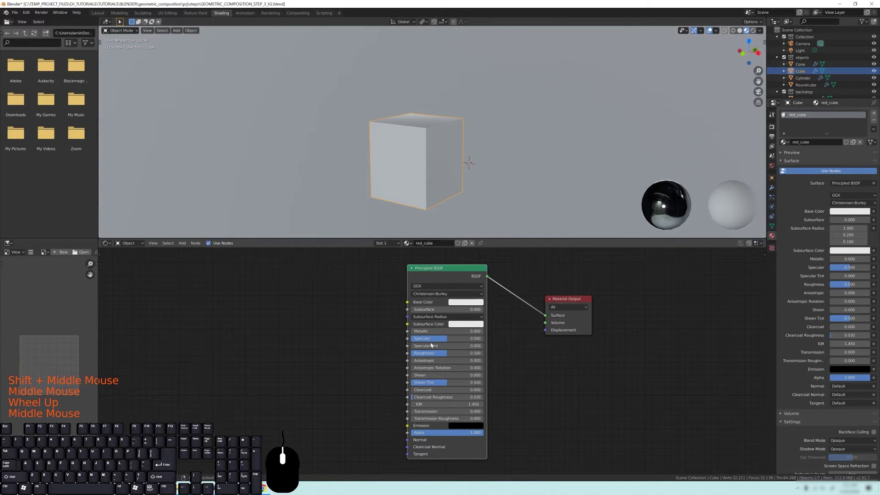
pyautogui.moveTo(410, 176); pyautogui.dragTo(413, 120, button='middle')
pyautogui.scroll(1, 431, 170)
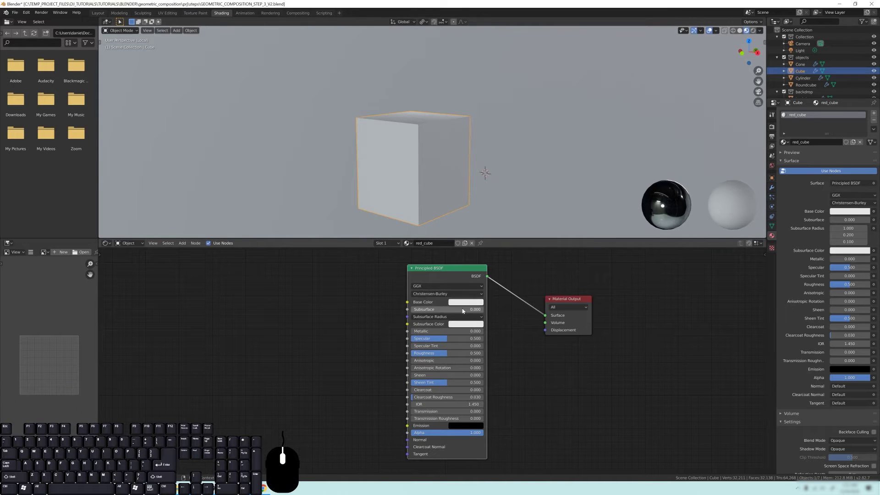
# Try a pale yellow Base Color on the Principled BSDF node of the cube's material.
pyautogui.scroll(5, 524, 296)
pyautogui.moveTo(554, 303); pyautogui.dragTo(508, 363, button='middle')
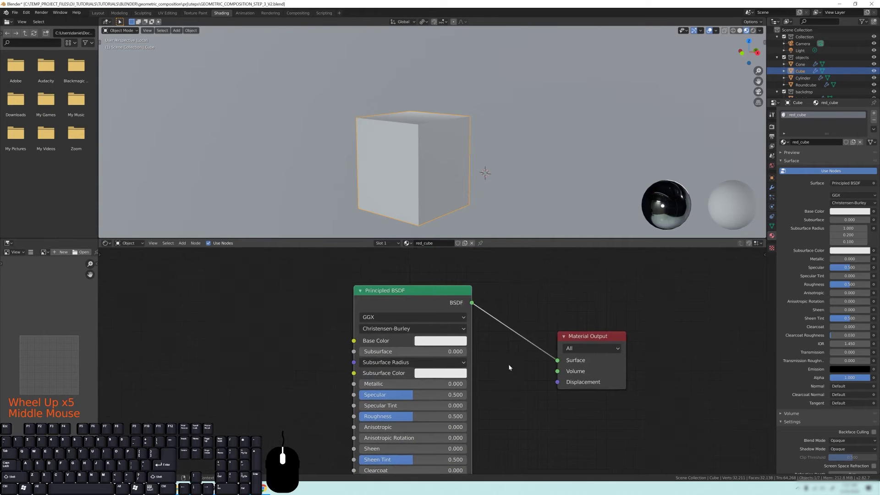
pyautogui.scroll(4, 508, 360)
pyautogui.click(424, 338)
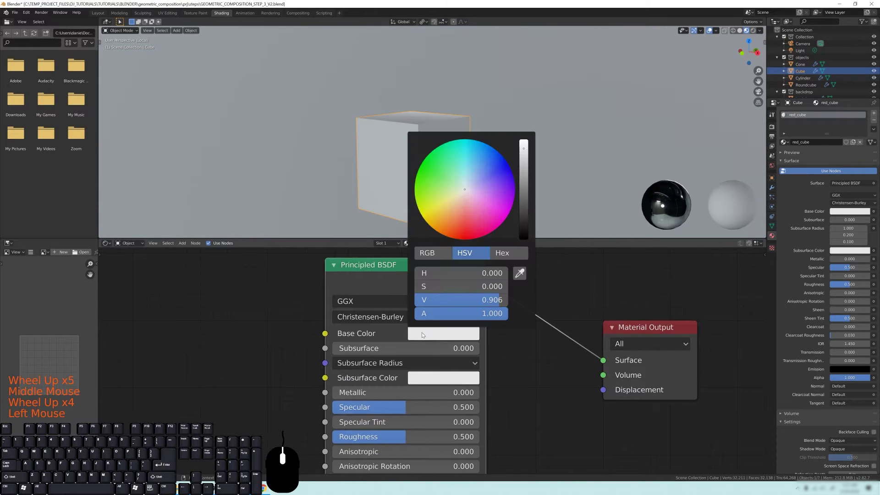
pyautogui.click(438, 335)
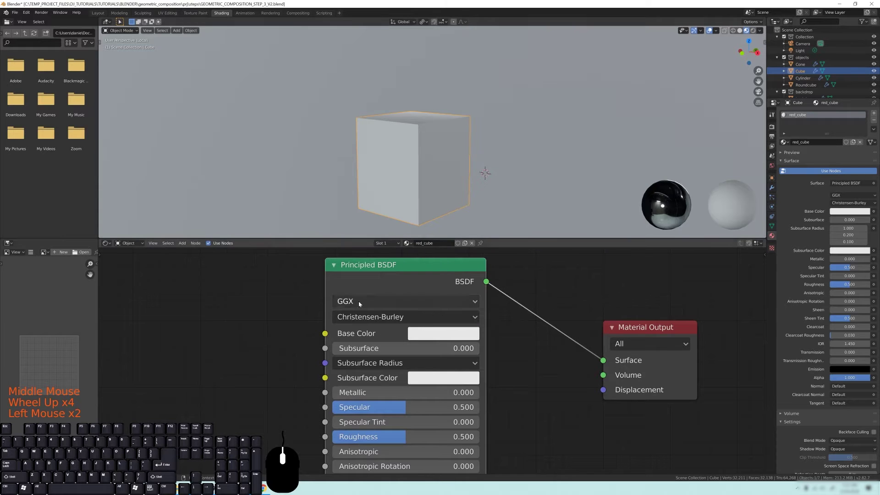
pyautogui.click(439, 338)
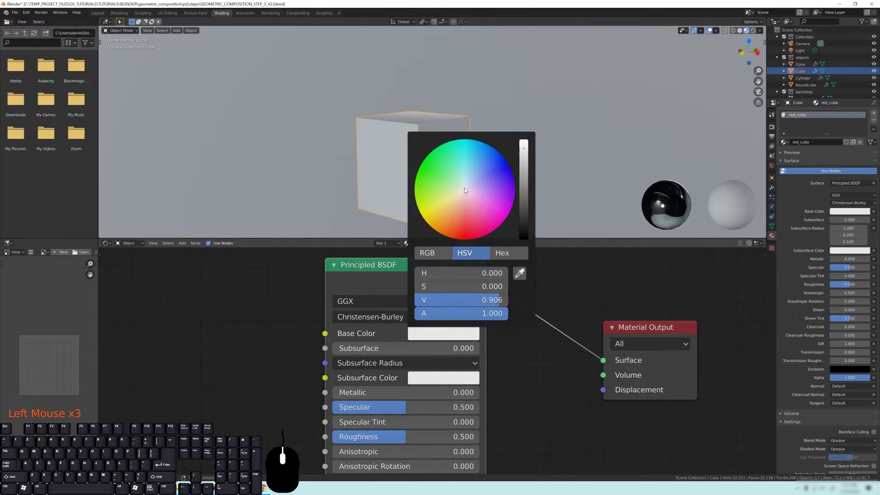
pyautogui.moveTo(465, 191)
pyautogui.mouseDown()
pyautogui.moveTo(452, 216)
pyautogui.moveTo(471, 188)
pyautogui.moveTo(450, 196)
pyautogui.mouseUp()
pyautogui.keyDown('shift'); pyautogui.moveTo(497, 120); pyautogui.dragTo(379, 142, button='middle'); pyautogui.keyUp('shift')
pyautogui.scroll(2, 383, 137)
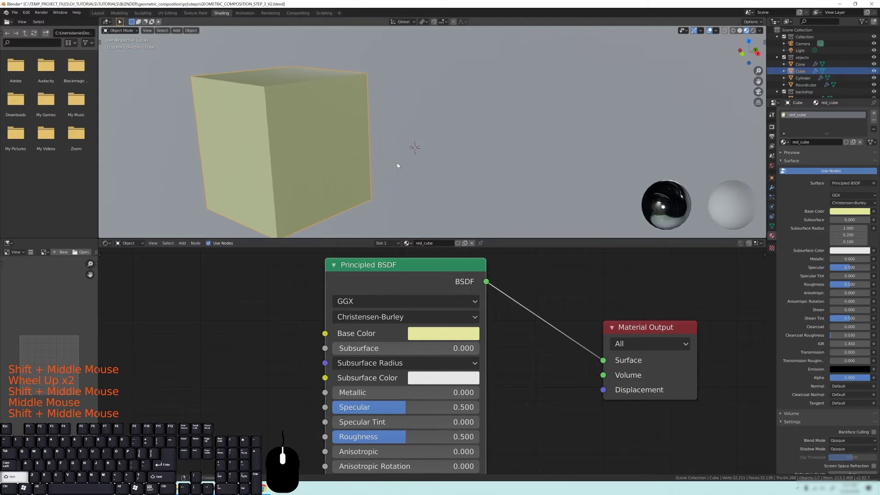
# Set the Principled BSDF Base Color to pure red with hue 0, saturation 1 and value 0.906.
pyautogui.click(443, 334)
pyautogui.moveTo(449, 194)
pyautogui.mouseDown()
pyautogui.moveTo(449, 225)
pyautogui.moveTo(486, 156)
pyautogui.moveTo(431, 209)
pyautogui.moveTo(497, 196)
pyautogui.moveTo(446, 206)
pyautogui.moveTo(488, 174)
pyautogui.moveTo(470, 202)
pyautogui.moveTo(465, 191)
pyautogui.moveTo(460, 226)
pyautogui.mouseUp()
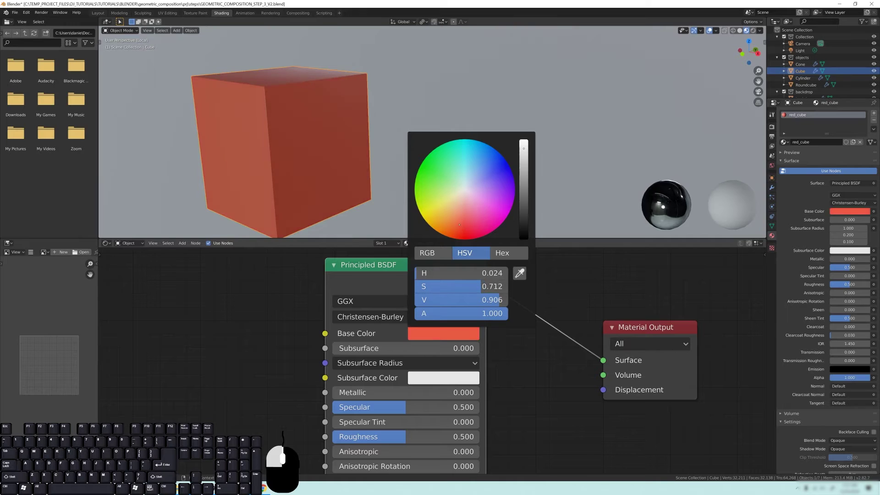
pyautogui.moveTo(461, 226); pyautogui.dragTo(460, 225)
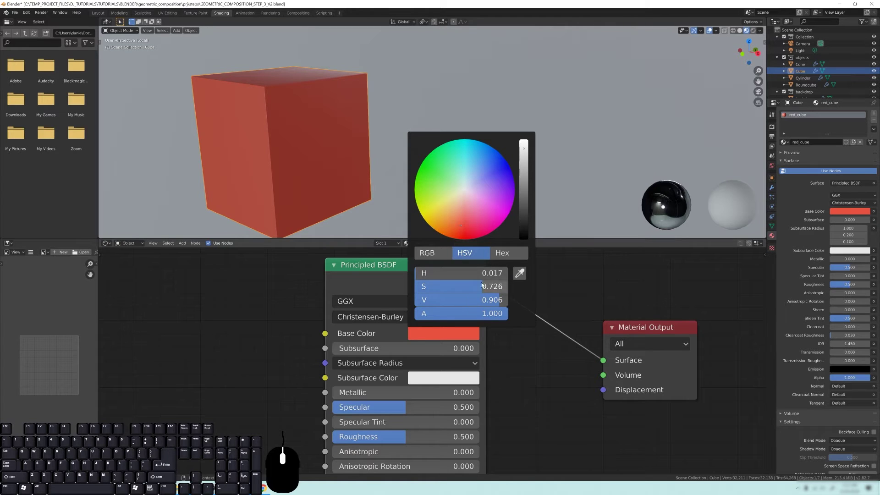
pyautogui.moveTo(435, 273); pyautogui.dragTo(472, 287)
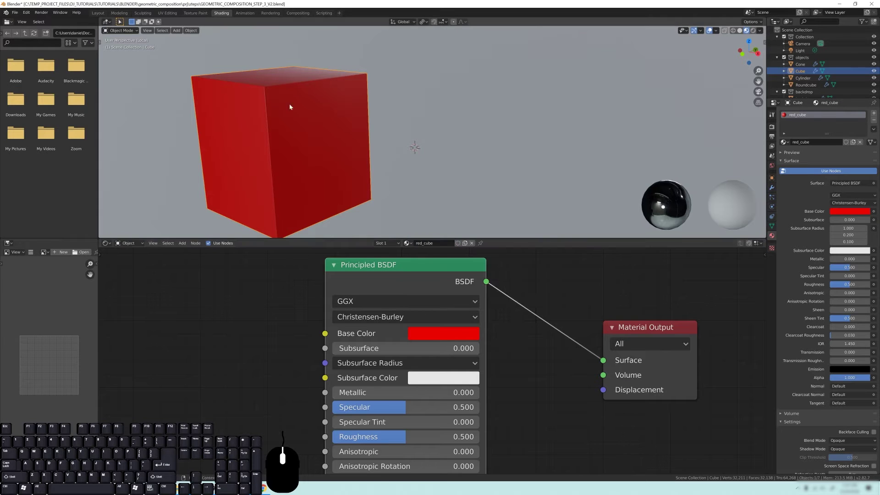
pyautogui.click(434, 336)
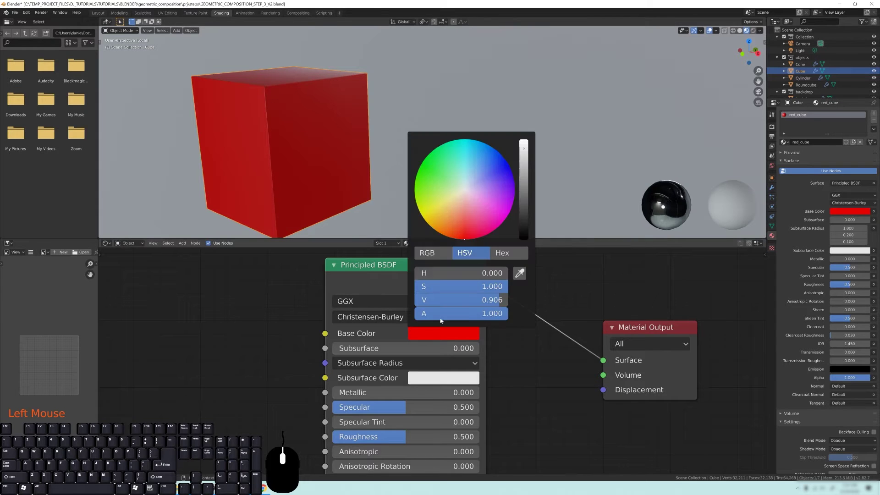
# Try Base Color saturations of 0 and 0.525 on the red_cube material and darken the color to value 0.
pyautogui.moveTo(496, 290); pyautogui.dragTo(415, 288)
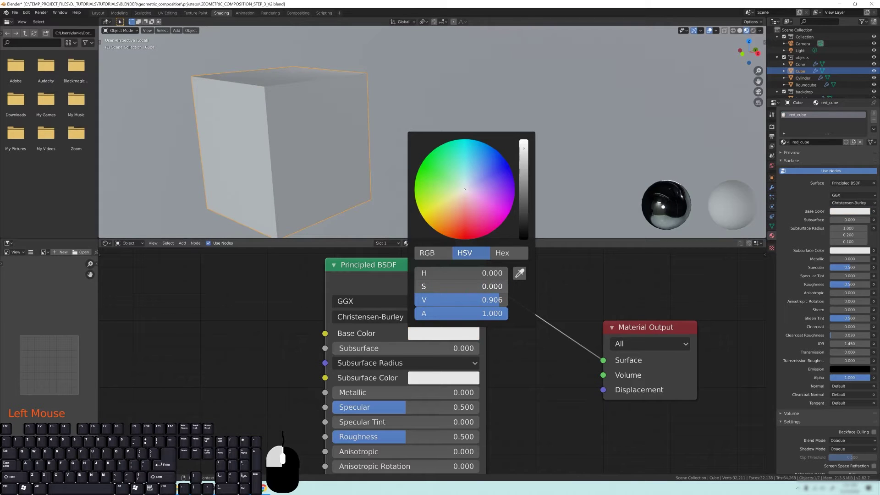
pyautogui.moveTo(417, 287); pyautogui.dragTo(463, 286)
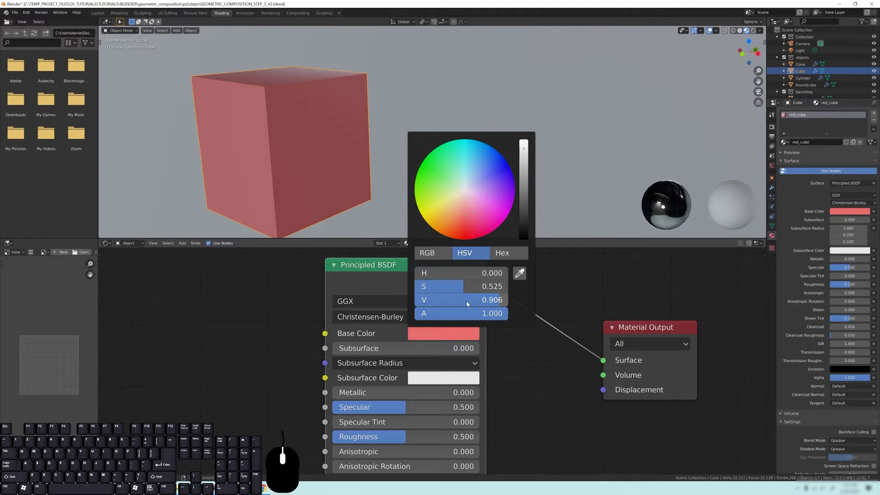
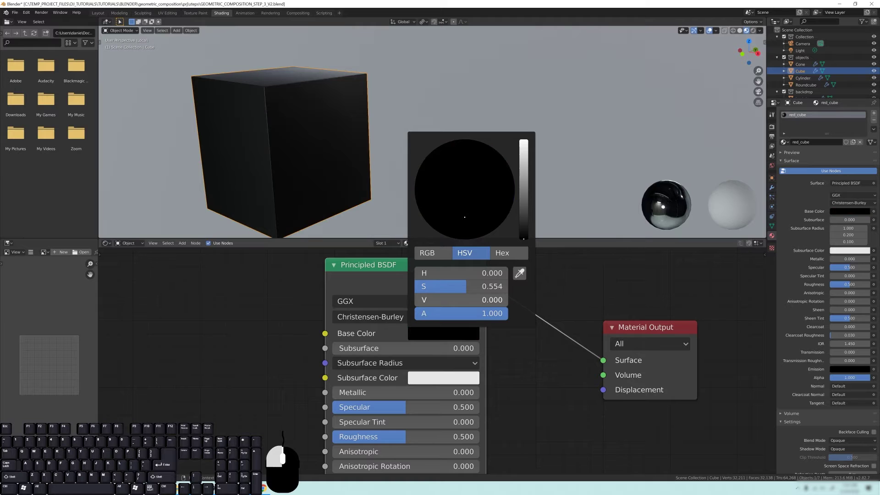
pyautogui.click(441, 334)
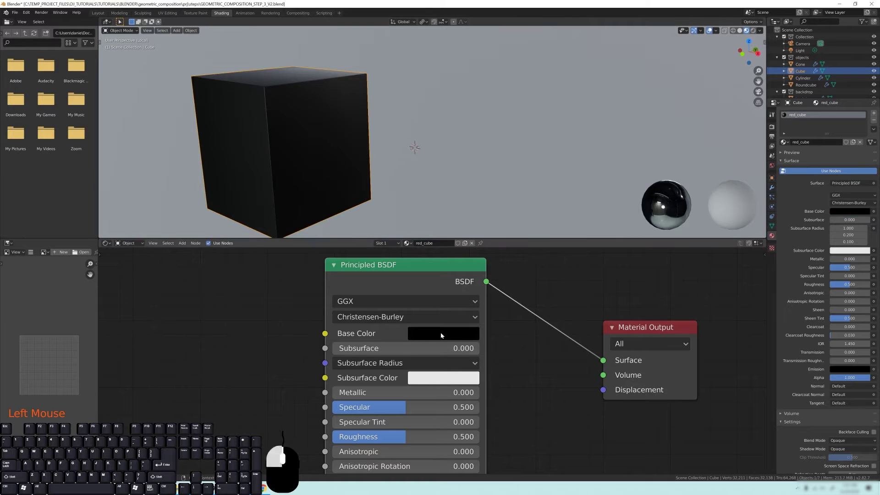
# Set the Principled BSDF Base Color to a muted red with hue 0.008, saturation 0.638 and value 0.663.
pyautogui.click(442, 334)
pyautogui.moveTo(477, 299); pyautogui.dragTo(495, 300)
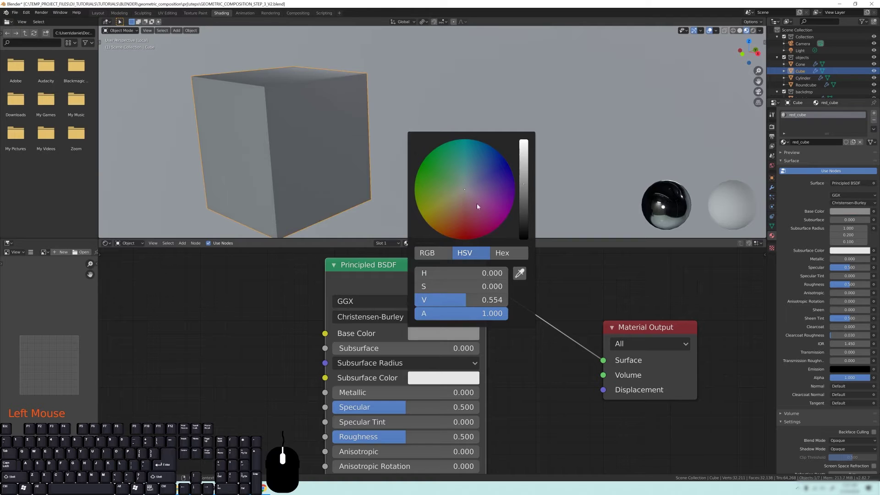
pyautogui.moveTo(466, 191); pyautogui.dragTo(460, 225)
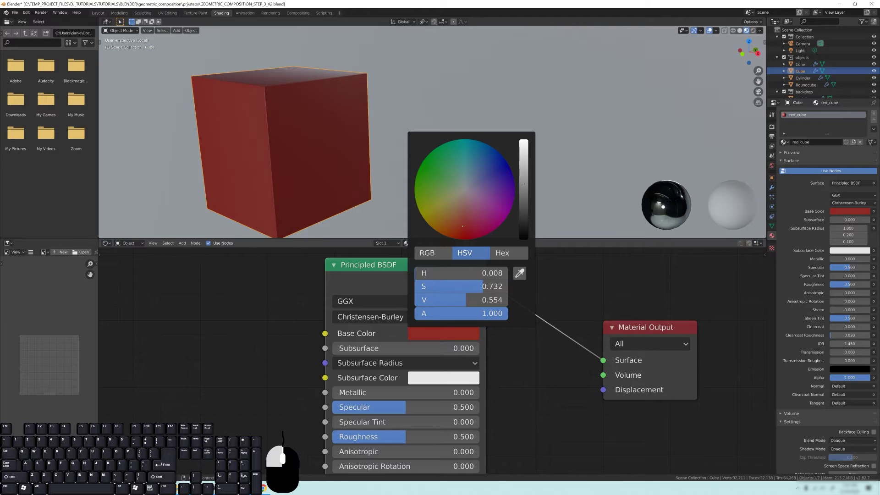
pyautogui.moveTo(486, 300)
pyautogui.mouseDown()
pyautogui.moveTo(504, 299)
pyautogui.moveTo(495, 299)
pyautogui.mouseUp()
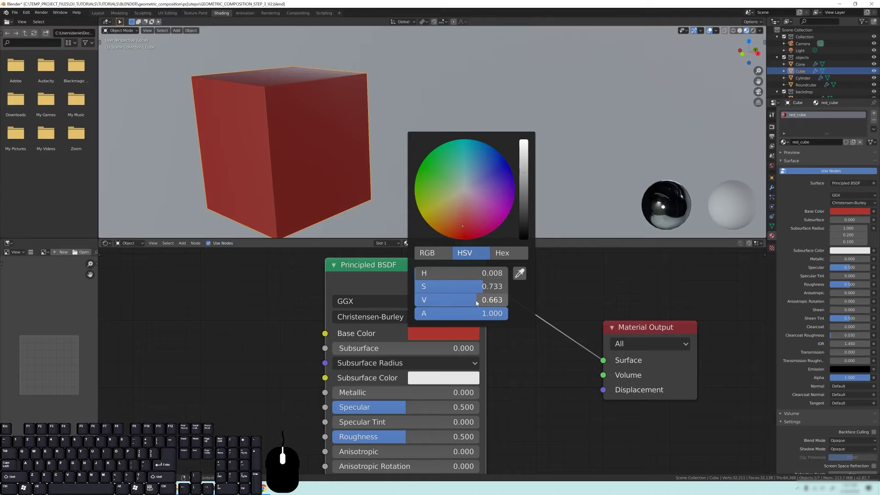
pyautogui.moveTo(476, 286); pyautogui.dragTo(474, 286)
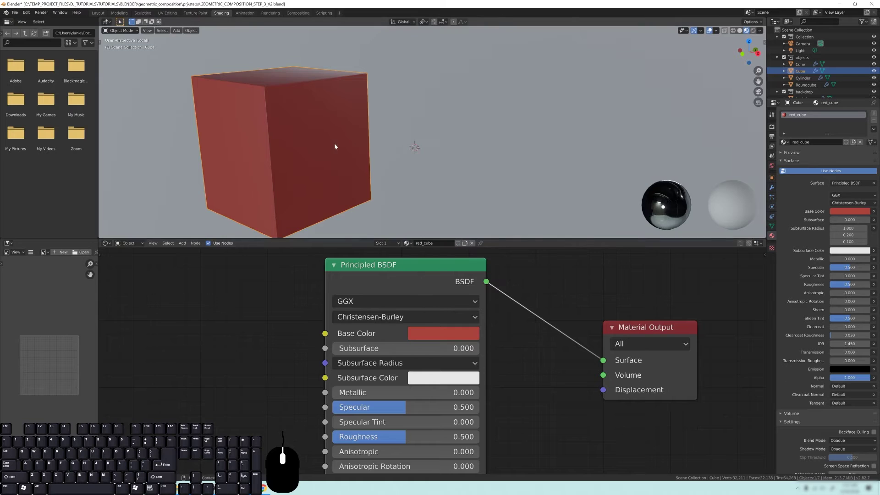
# Refine the Base Color on the color wheel to a softer red of hue 0.010, saturation 0.675 and value 0.700.
pyautogui.click(441, 334)
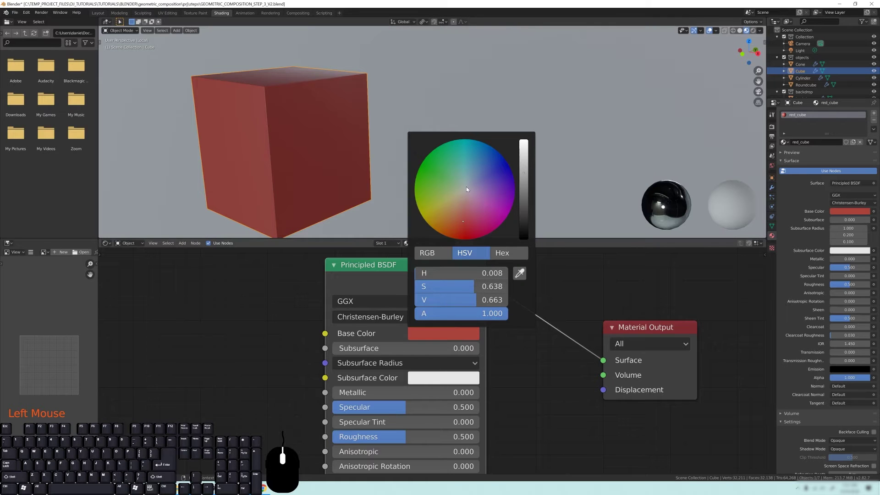
pyautogui.moveTo(465, 196); pyautogui.dragTo(463, 200)
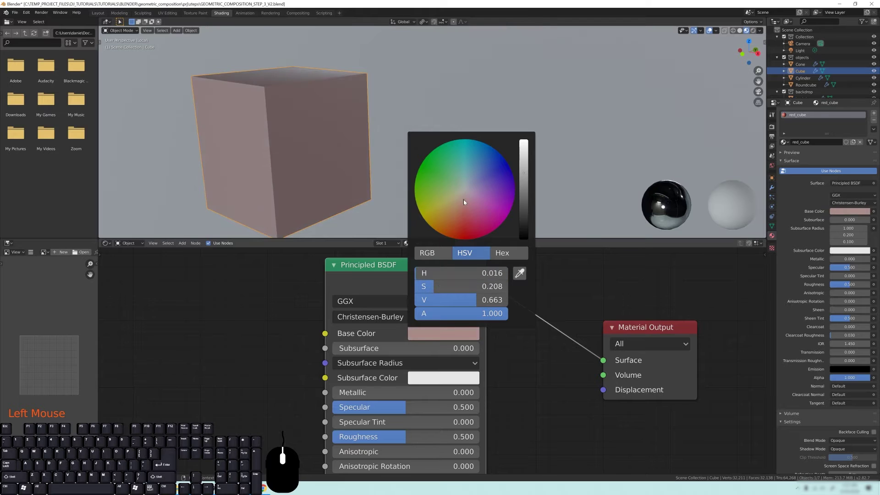
pyautogui.moveTo(464, 222)
pyautogui.mouseDown()
pyautogui.moveTo(463, 239)
pyautogui.moveTo(463, 222)
pyautogui.mouseUp()
pyautogui.moveTo(524, 174)
pyautogui.mouseDown()
pyautogui.moveTo(523, 142)
pyautogui.moveTo(523, 239)
pyautogui.moveTo(523, 171)
pyautogui.mouseUp()
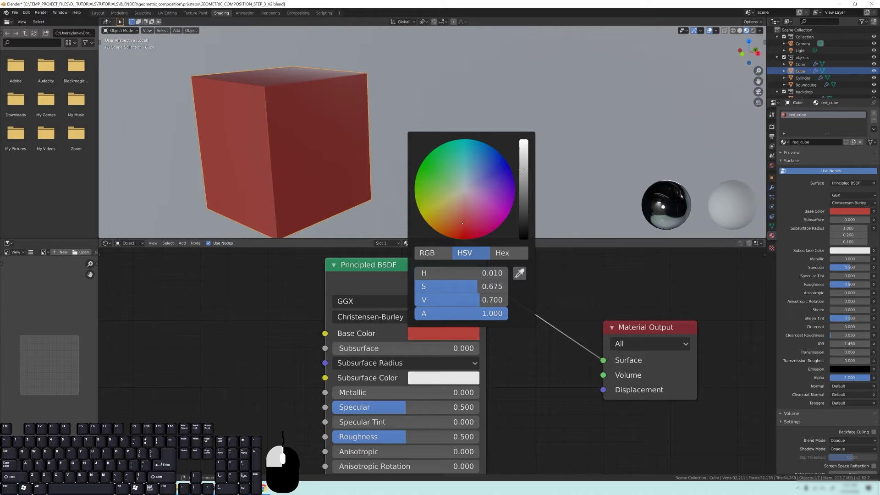
# Enter an exact saturation of 0.675 for the red_cube Base Color.
pyautogui.click(461, 273)
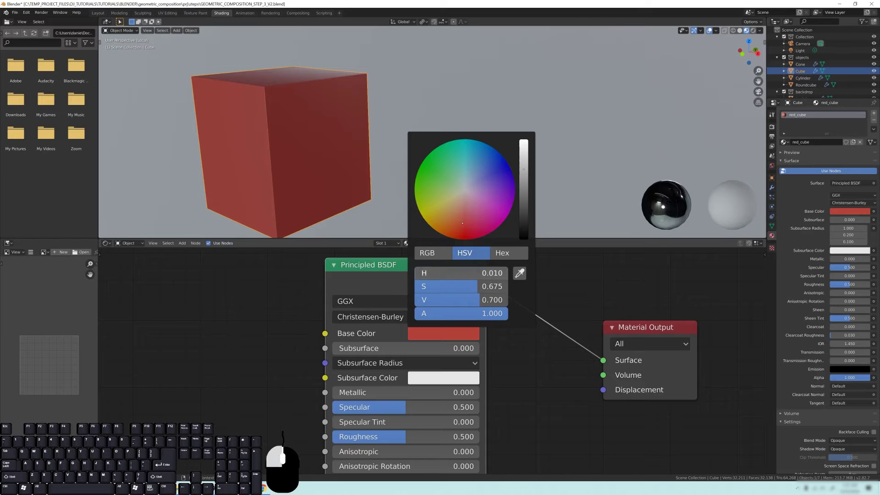
pyautogui.press('Tab')
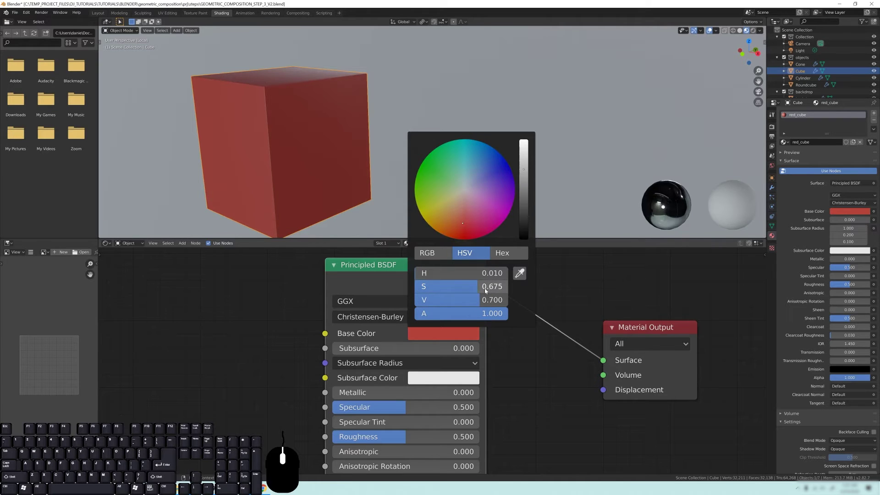
pyautogui.press('Return')
pyautogui.click(461, 273)
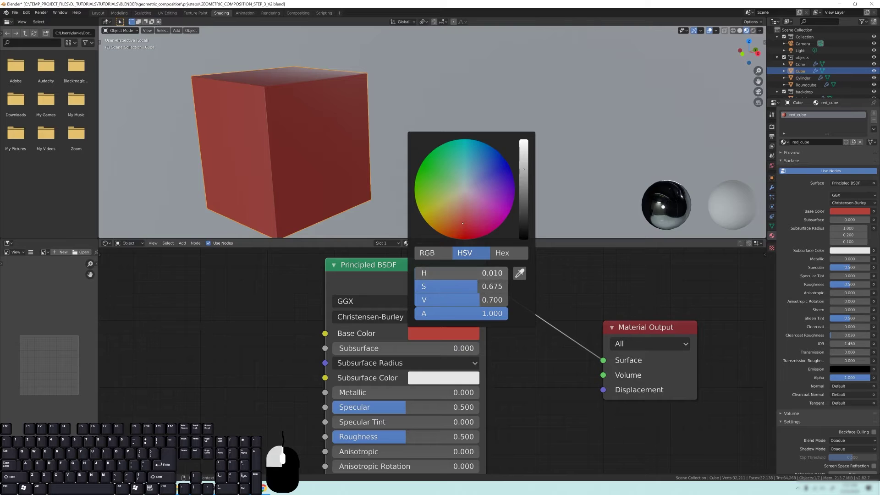
pyautogui.press('End')
pyautogui.click(461, 286)
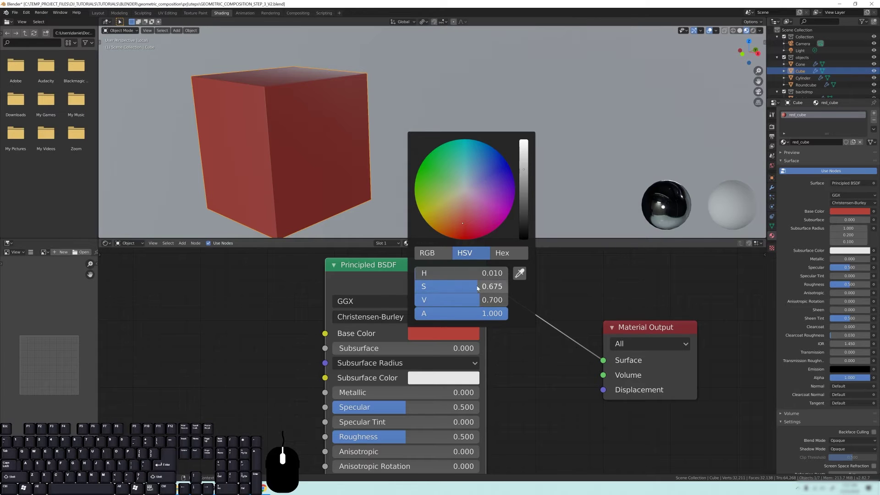
pyautogui.write('0.675')
pyautogui.press('Return')
# Enter a hue of 0.01 and a value of 0.7 for the Base Color, keeping alpha at 1.
pyautogui.click(477, 273)
pyautogui.press('Delete')
pyautogui.write('0.01')
pyautogui.press('Return')
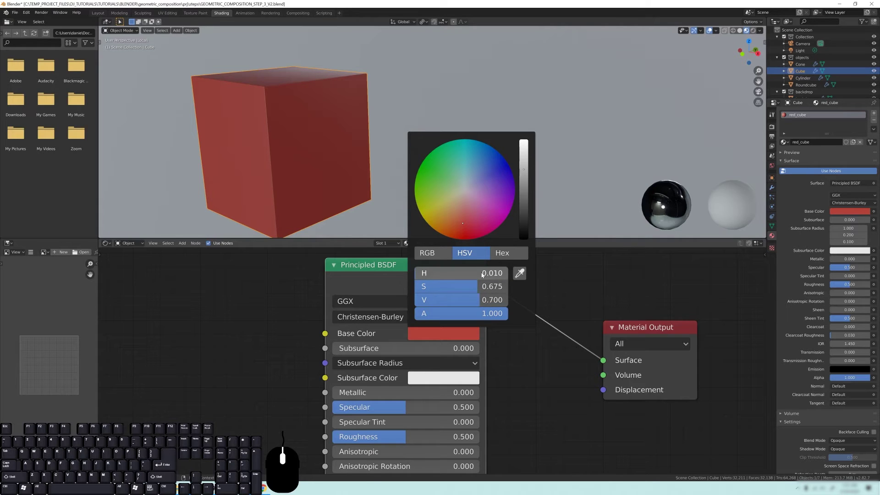
pyautogui.click(477, 300)
pyautogui.press('Delete')
pyautogui.write('0.7')
pyautogui.press('Return')
pyautogui.moveTo(489, 312)
pyautogui.mouseDown()
pyautogui.moveTo(476, 314)
pyautogui.moveTo(504, 316)
pyautogui.mouseUp()
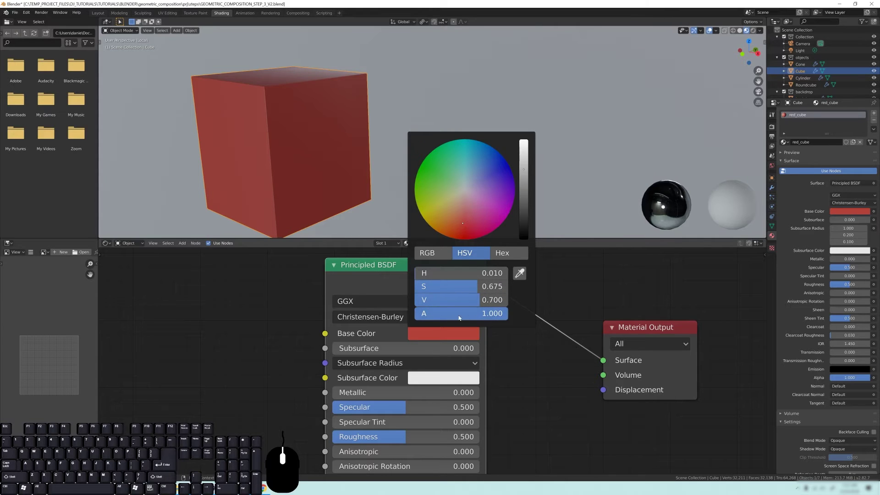
pyautogui.click(517, 378)
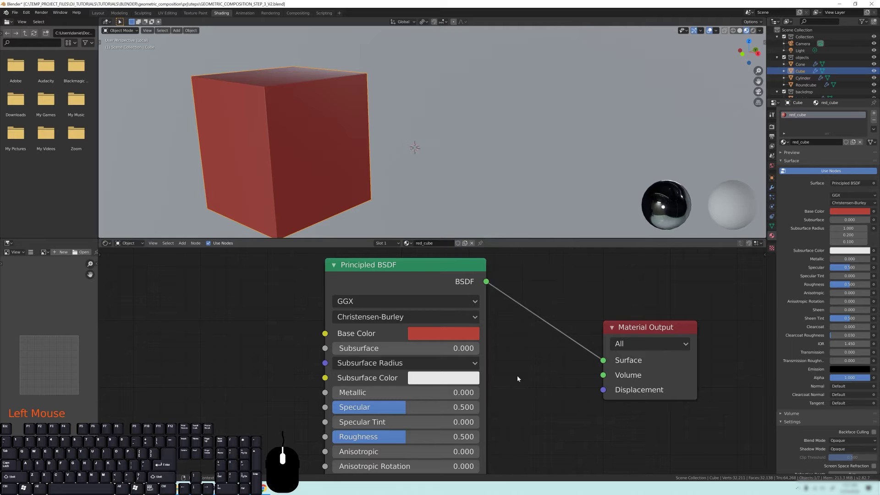
# Try Metallic at 1 on the cube's Principled BSDF node and inspect the cube's shading up close.
pyautogui.middleClick(500, 326)
pyautogui.moveTo(499, 327); pyautogui.dragTo(505, 318, button='middle')
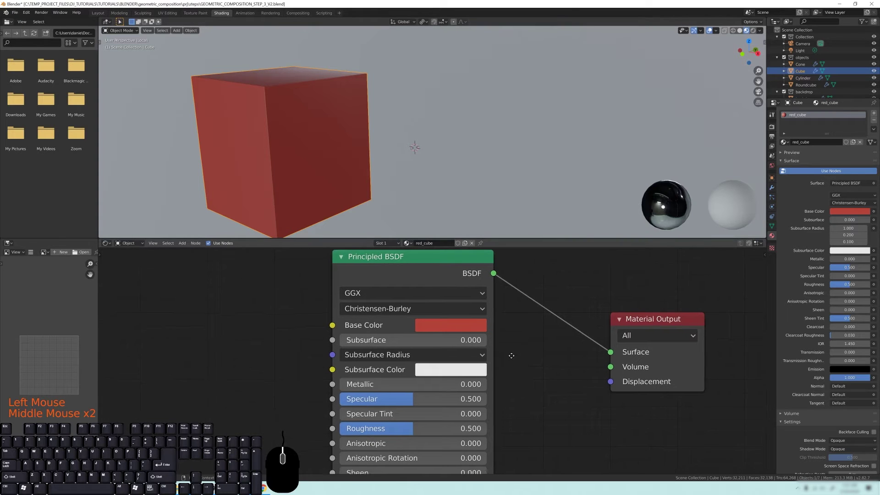
pyautogui.scroll(-5, 518, 370)
pyautogui.scroll(-2, 518, 370)
pyautogui.moveTo(518, 370); pyautogui.dragTo(507, 339, button='middle')
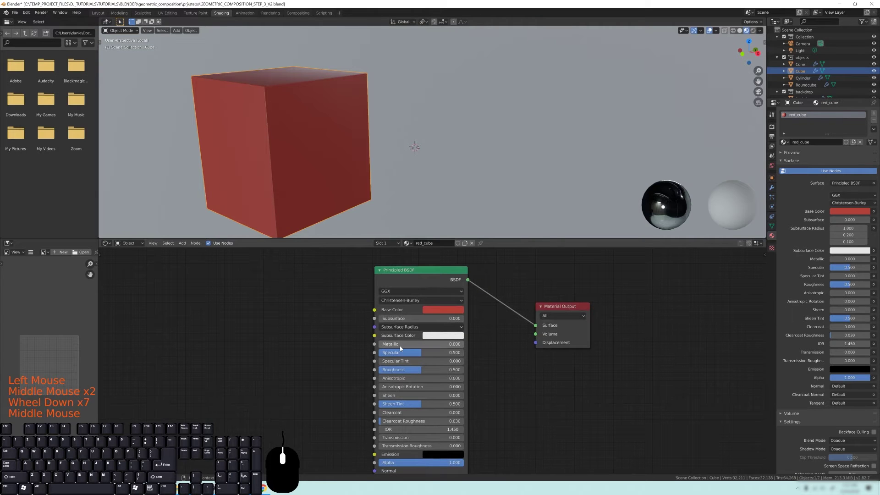
pyautogui.scroll(6, 399, 341)
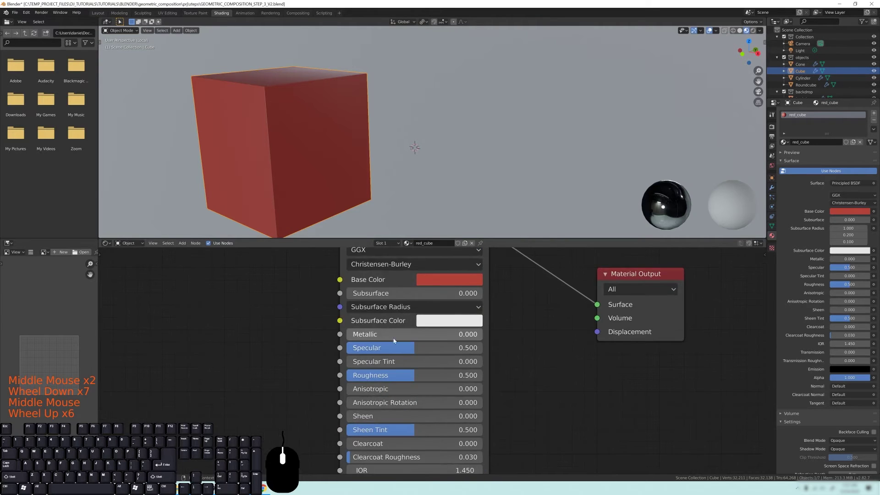
pyautogui.moveTo(366, 335); pyautogui.dragTo(483, 338)
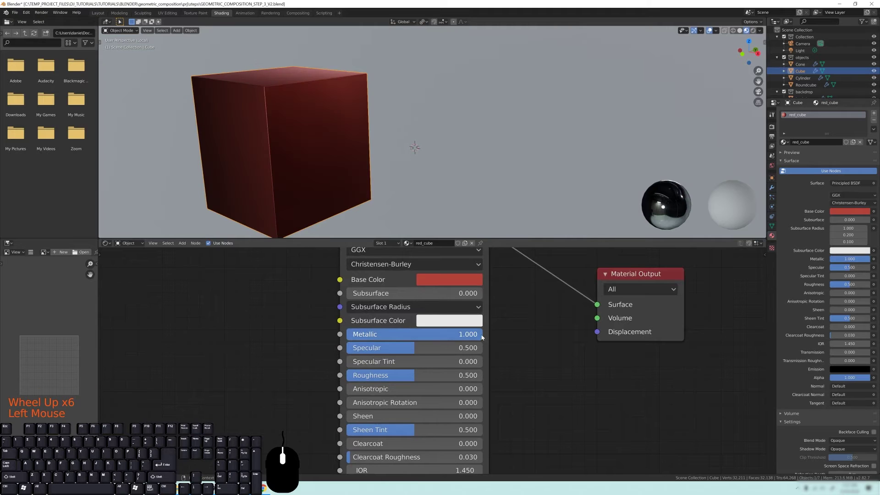
pyautogui.keyDown('shift'); pyautogui.moveTo(305, 115); pyautogui.dragTo(353, 95, button='middle'); pyautogui.keyUp('shift')
pyautogui.scroll(3, 404, 121)
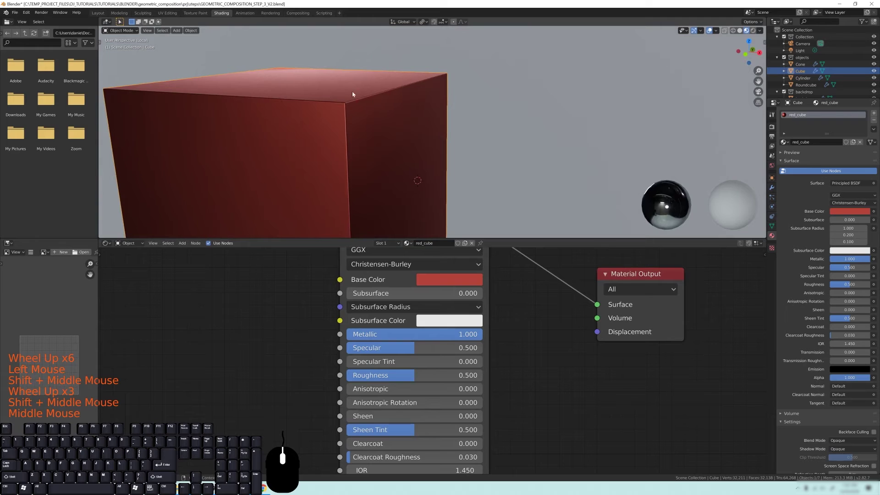
pyautogui.moveTo(351, 125); pyautogui.dragTo(350, 128, button='middle')
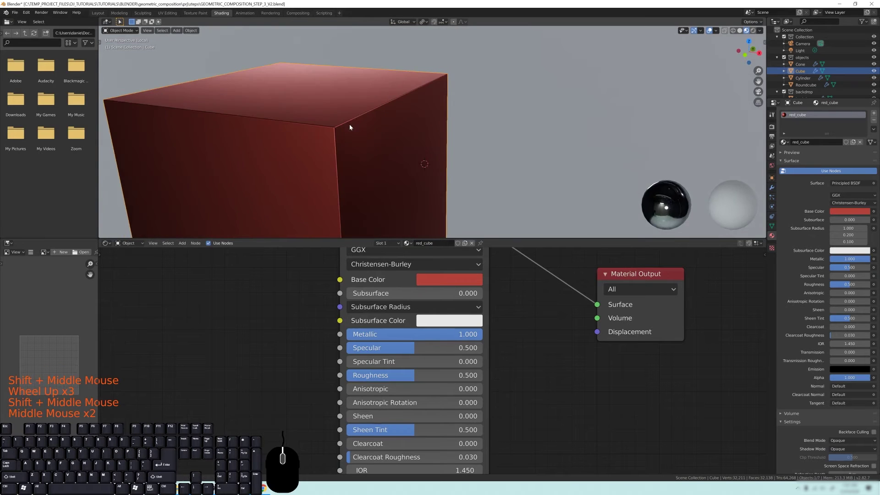
# Compare the cube's top and side faces with Metallic at 0 and at 1.
pyautogui.moveTo(475, 337); pyautogui.dragTo(340, 337)
pyautogui.middleClick(341, 129)
pyautogui.moveTo(341, 129); pyautogui.dragTo(335, 108, button='middle')
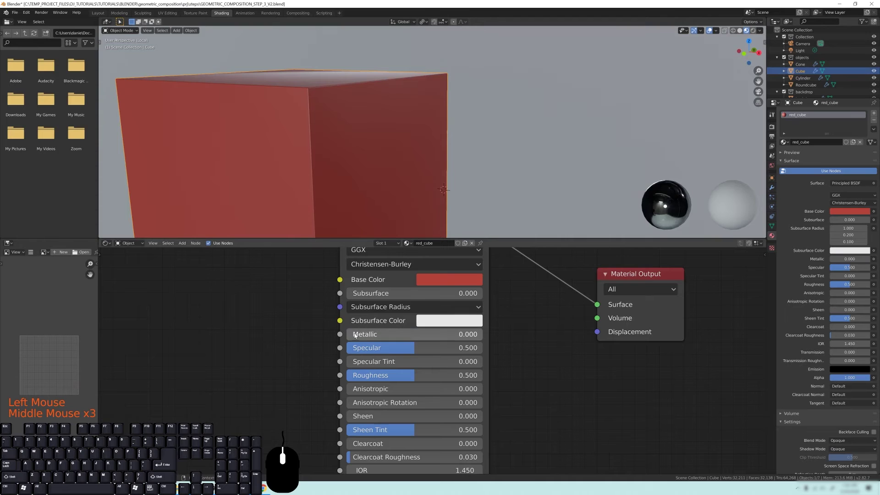
pyautogui.moveTo(355, 336); pyautogui.dragTo(477, 334)
pyautogui.moveTo(248, 73); pyautogui.dragTo(368, 125, button='middle')
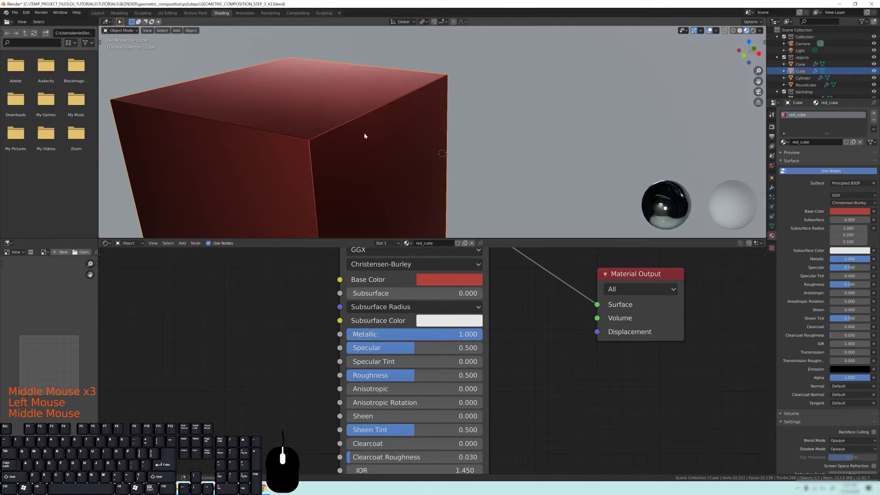
# Reduce Metallic to 0.521 and on to 0, checking the cube's shading from a wider view.
pyautogui.moveTo(462, 333); pyautogui.dragTo(417, 335)
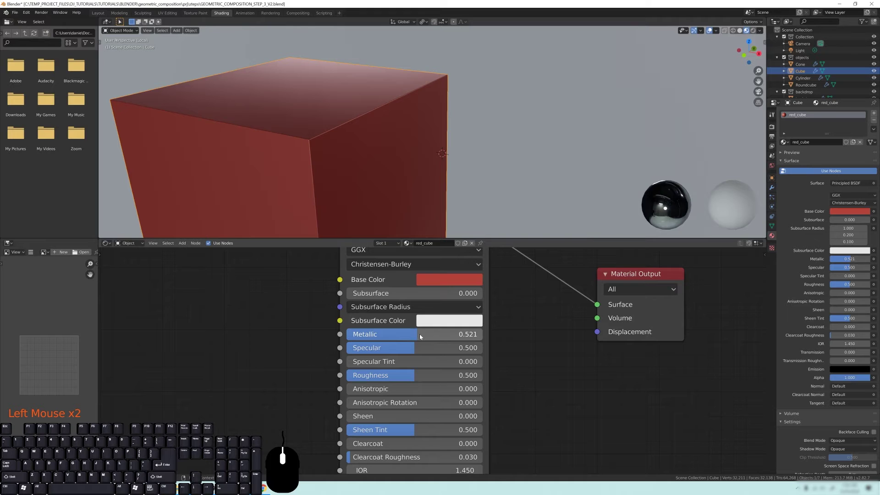
pyautogui.moveTo(418, 335); pyautogui.dragTo(387, 341)
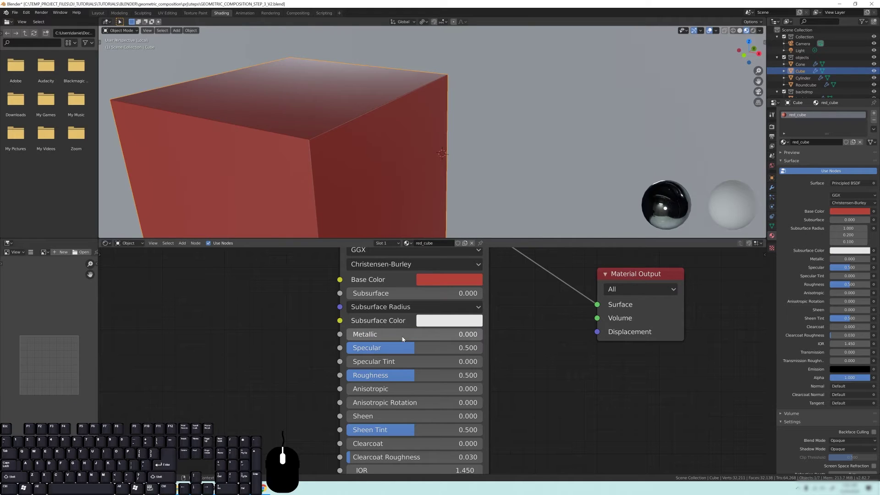
pyautogui.moveTo(332, 143)
pyautogui.mouseDown(button='middle')
pyautogui.moveTo(340, 123)
pyautogui.moveTo(341, 138)
pyautogui.mouseUp(button='middle')
pyautogui.scroll(-2, 346, 124)
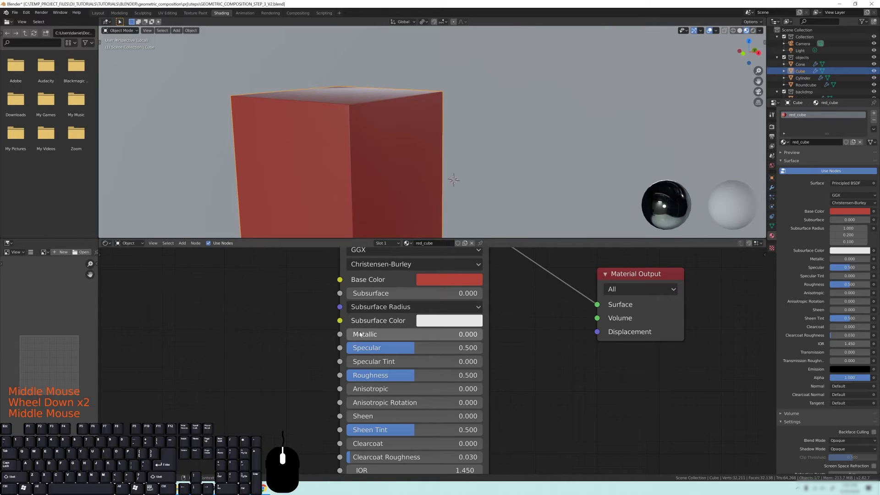
# Try Metallic at 0.536 while viewing the cube from other angles, and reset it to 0.
pyautogui.moveTo(361, 336)
pyautogui.mouseDown()
pyautogui.moveTo(480, 335)
pyautogui.moveTo(412, 336)
pyautogui.moveTo(435, 336)
pyautogui.moveTo(419, 335)
pyautogui.mouseUp()
pyautogui.moveTo(395, 72); pyautogui.dragTo(400, 166, button='middle')
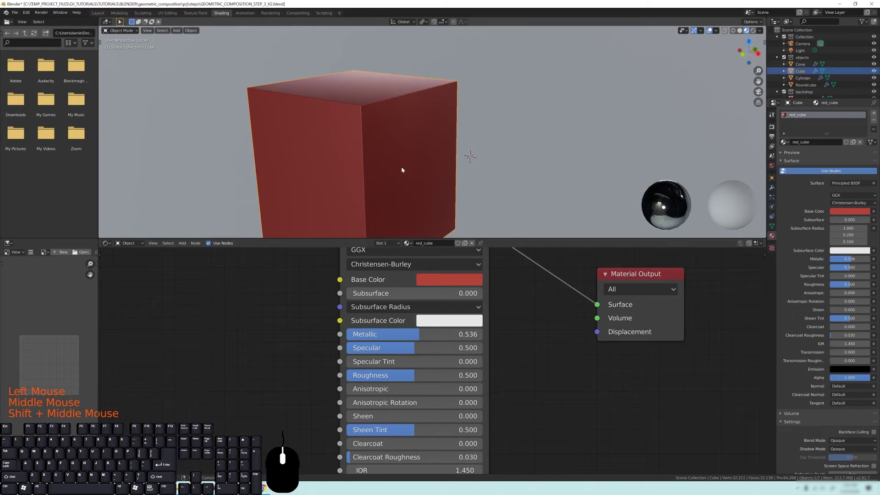
pyautogui.moveTo(428, 338); pyautogui.dragTo(358, 339)
pyautogui.moveTo(404, 114); pyautogui.dragTo(411, 82, button='middle')
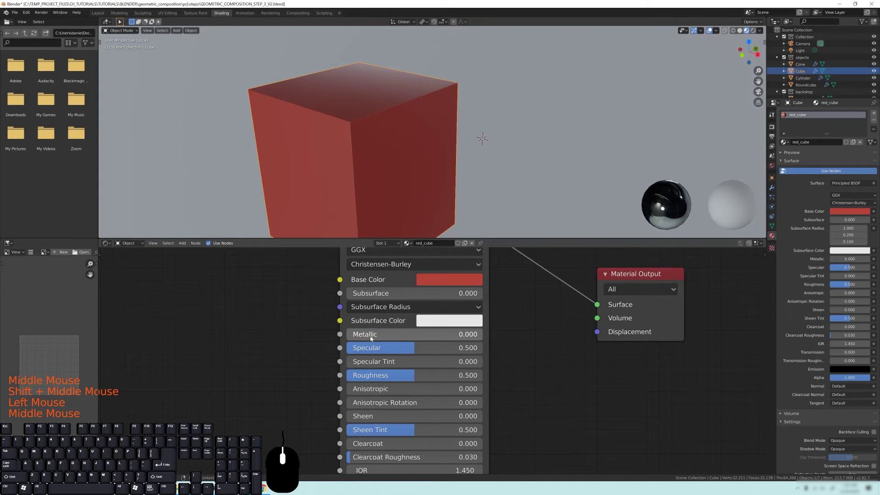
# Try Specular at 1 and inspect the cube's top edge up close, and set Specular to 0.
pyautogui.moveTo(414, 150); pyautogui.dragTo(408, 183, button='middle')
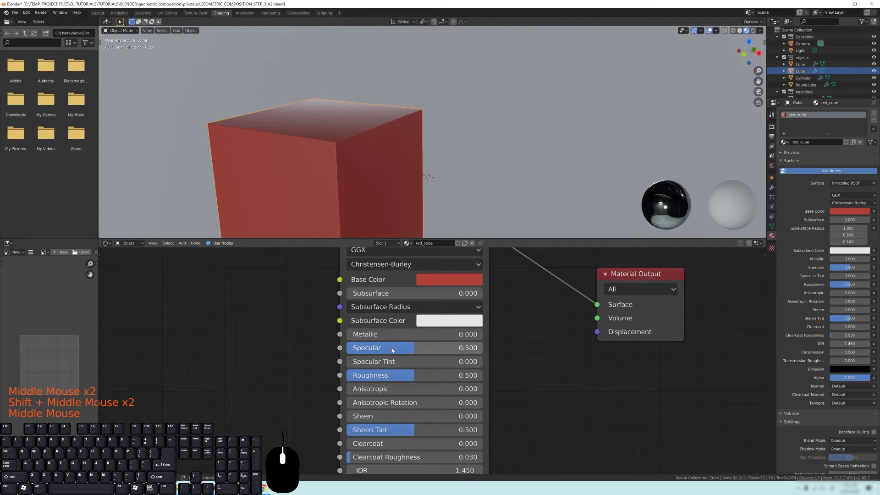
pyautogui.moveTo(401, 349); pyautogui.dragTo(472, 348)
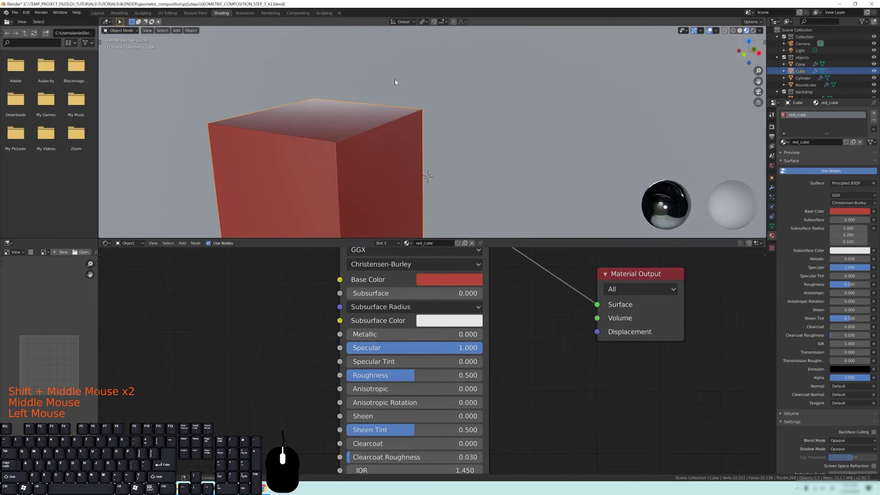
pyautogui.scroll(5, 394, 79)
pyautogui.keyDown('shift'); pyautogui.moveTo(316, 108); pyautogui.dragTo(485, 103, button='middle'); pyautogui.keyUp('shift')
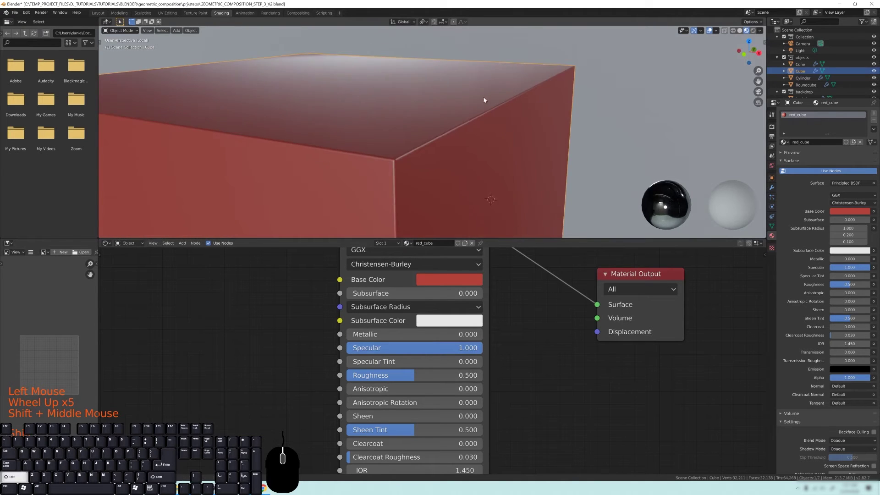
pyautogui.moveTo(458, 349); pyautogui.dragTo(322, 350)
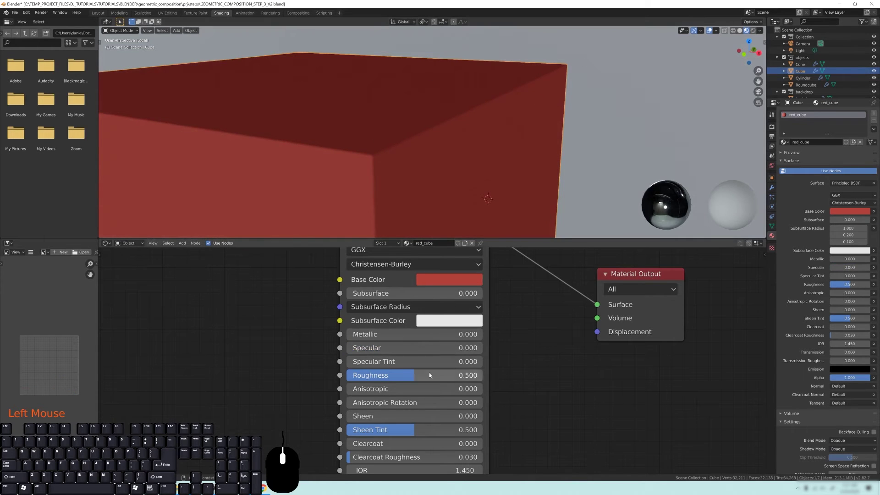
# Try Specular at 1 on the cube's material and set it to 0.5.
pyautogui.moveTo(358, 350); pyautogui.dragTo(482, 350)
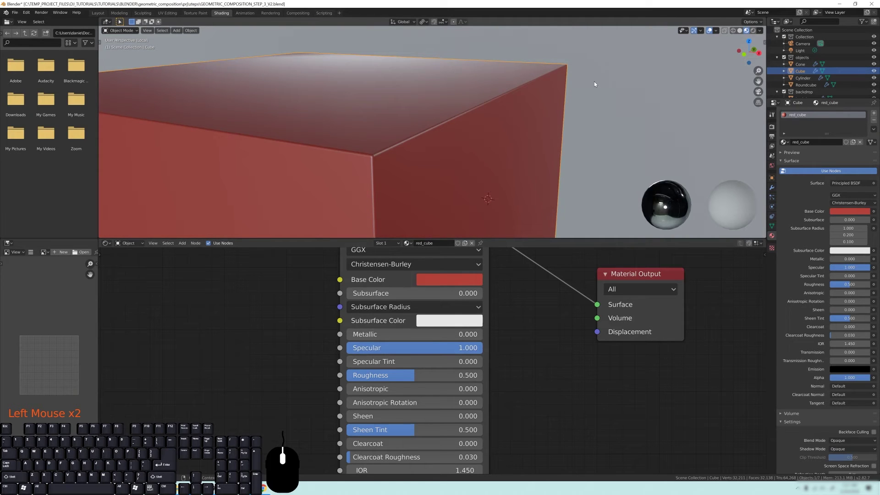
pyautogui.moveTo(458, 348); pyautogui.dragTo(430, 346)
pyautogui.click(430, 347)
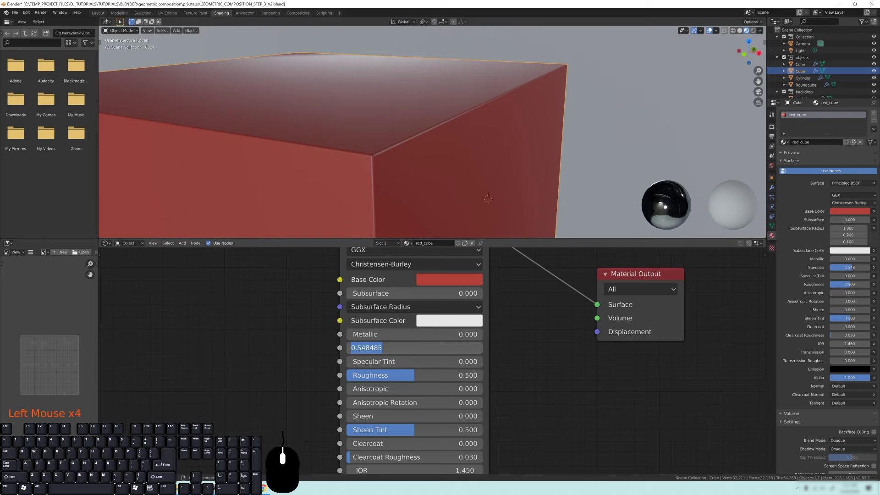
pyautogui.write('.5')
pyautogui.press('Return')
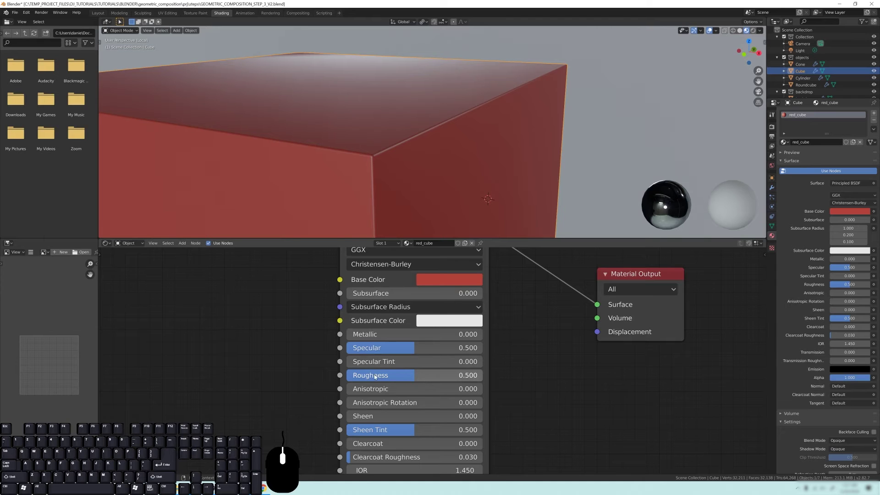
# Try Roughness at 1 and at 0, inspecting the cube's surface reflections from closer and wider views.
pyautogui.moveTo(406, 377); pyautogui.dragTo(483, 378)
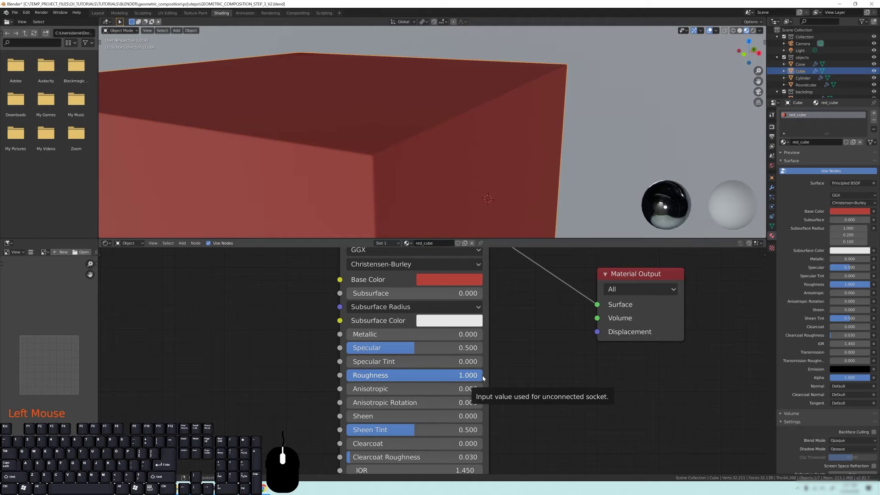
pyautogui.scroll(-3, 445, 152)
pyautogui.keyDown('shift'); pyautogui.moveTo(447, 154); pyautogui.dragTo(378, 123, button='middle'); pyautogui.keyUp('shift')
pyautogui.moveTo(476, 378); pyautogui.dragTo(348, 378)
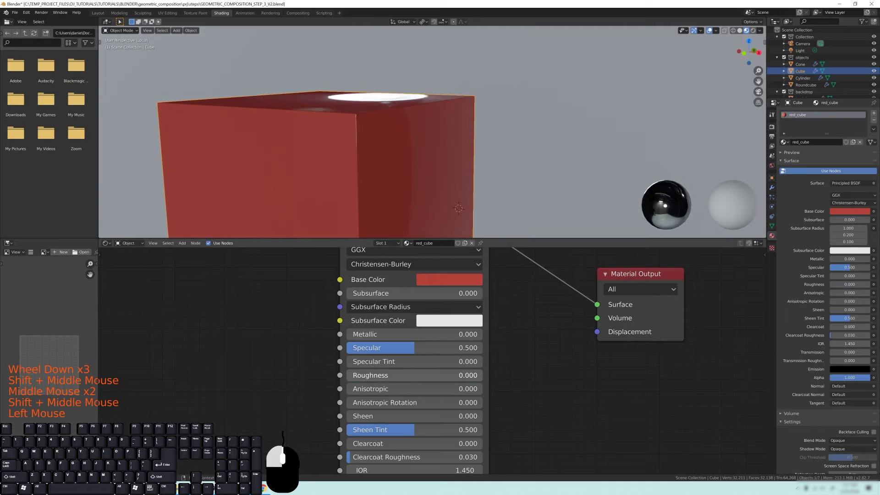
pyautogui.scroll(3, 373, 122)
pyautogui.moveTo(370, 122); pyautogui.dragTo(408, 143, button='middle')
pyautogui.scroll(-4, 419, 156)
pyautogui.scroll(-3, 417, 153)
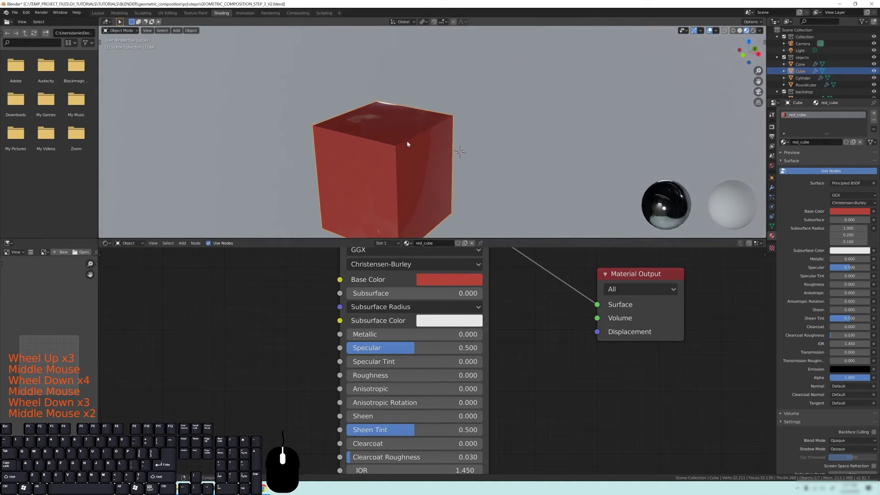
pyautogui.scroll(2, 409, 146)
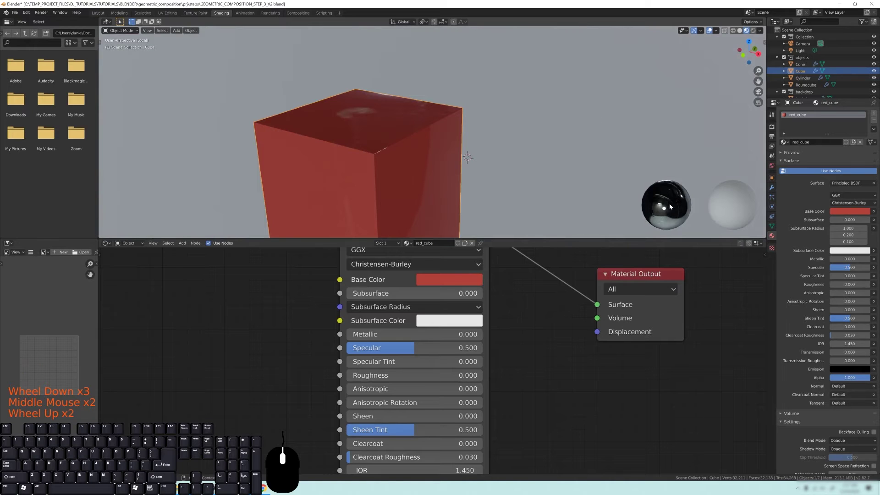
# Switch the viewport shading environment to the green wooded outdoor HDRI and inspect its reflections around the cube.
pyautogui.click(760, 30)
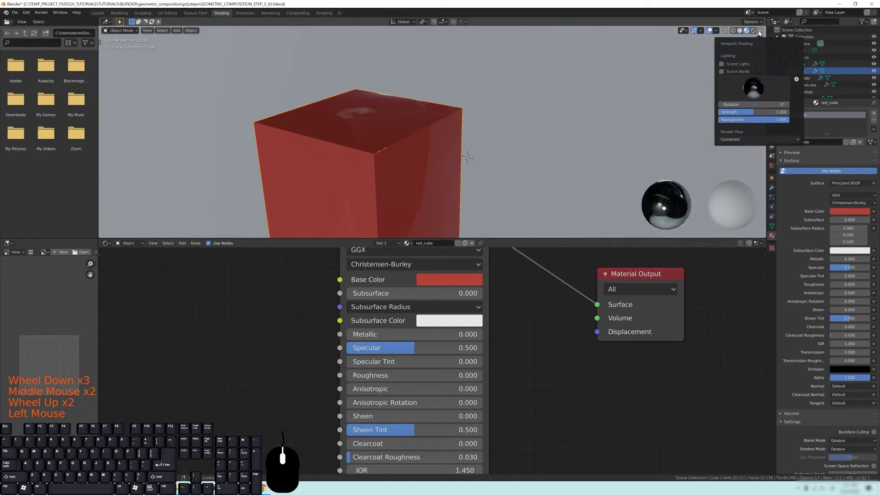
pyautogui.click(747, 88)
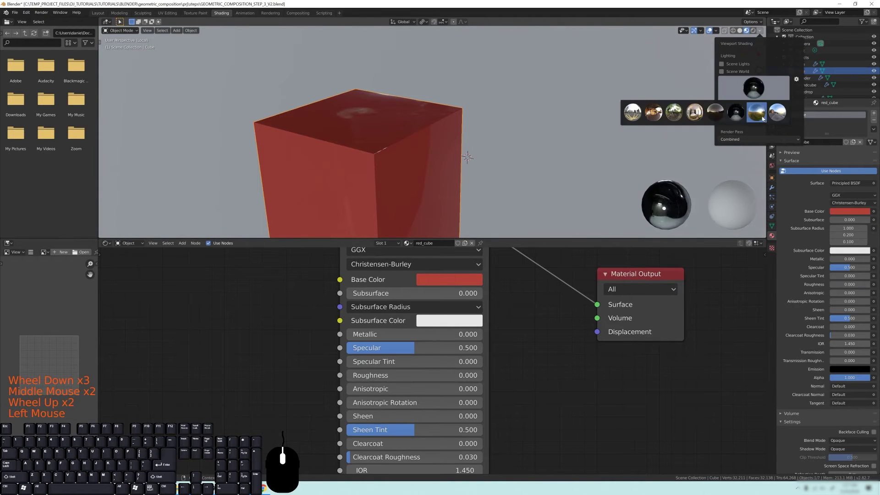
pyautogui.click(673, 112)
pyautogui.moveTo(458, 162); pyautogui.dragTo(486, 164, button='middle')
pyautogui.moveTo(389, 127); pyautogui.dragTo(484, 122, button='middle')
pyautogui.moveTo(487, 110); pyautogui.dragTo(452, 98, button='middle')
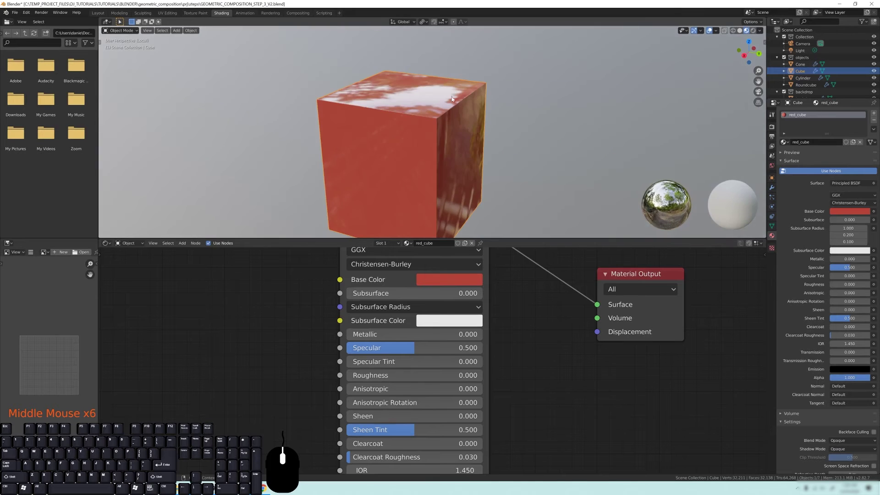
pyautogui.moveTo(510, 127); pyautogui.dragTo(444, 177, button='middle')
pyautogui.scroll(2, 442, 147)
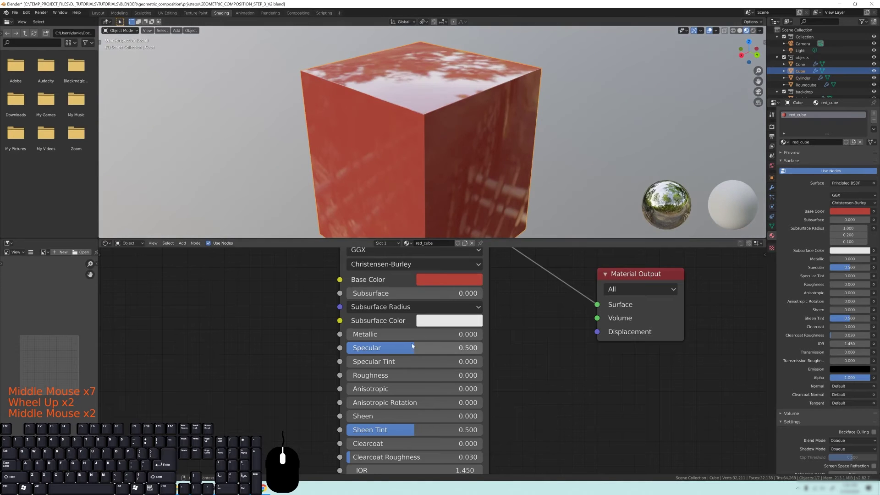
# Set the cube's Roughness to 0.15 and check the softened reflections on its top and side faces.
pyautogui.moveTo(424, 375); pyautogui.dragTo(441, 376)
pyautogui.click(441, 376)
pyautogui.write('.15')
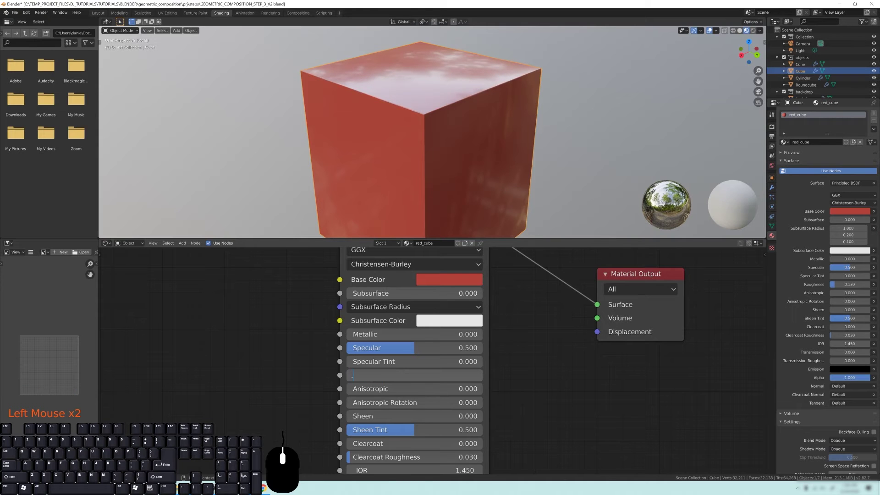
pyautogui.press('Return')
pyautogui.moveTo(420, 179); pyautogui.dragTo(444, 119, button='middle')
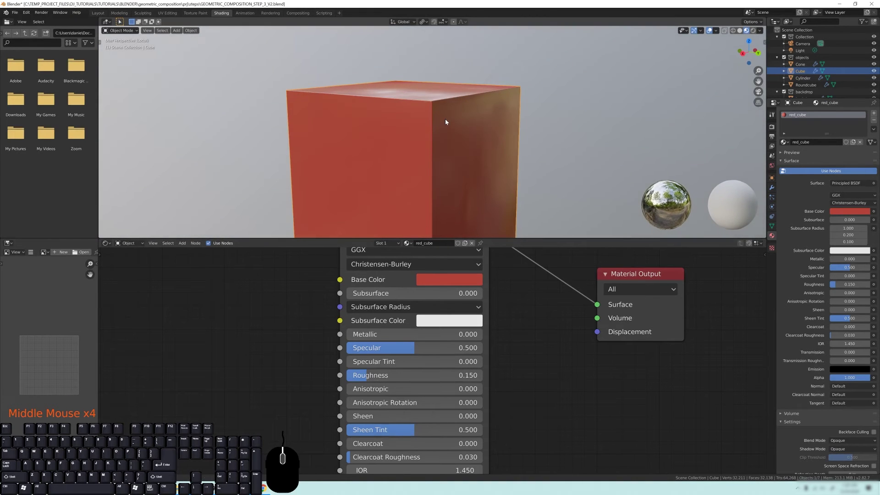
pyautogui.scroll(-4, 507, 371)
pyautogui.moveTo(501, 363); pyautogui.dragTo(517, 353, button='middle')
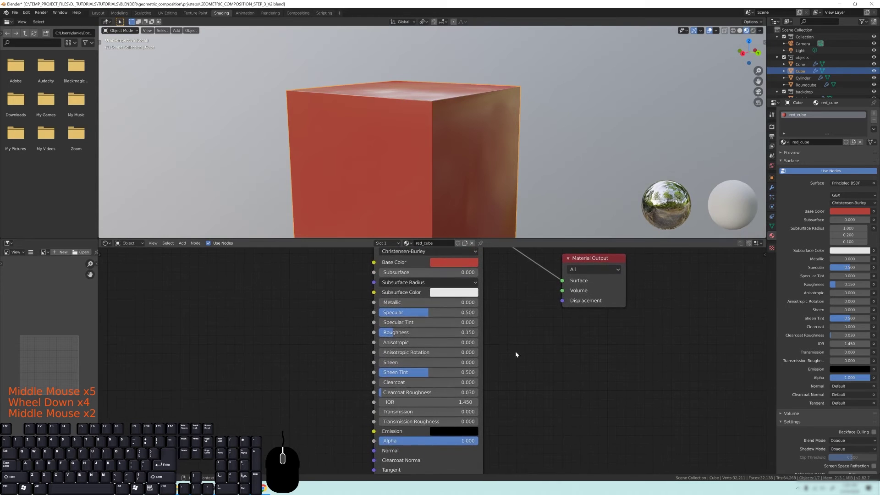
pyautogui.scroll(-2, 504, 359)
pyautogui.moveTo(410, 50); pyautogui.dragTo(465, 110, button='middle')
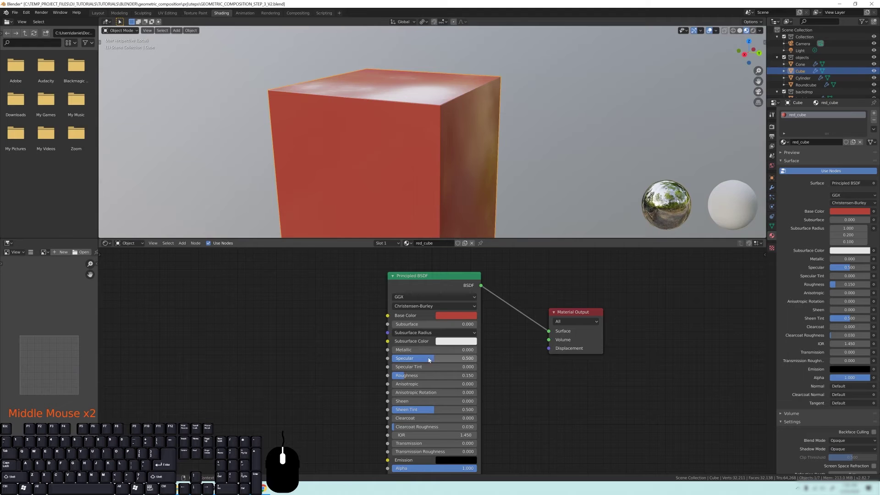
pyautogui.moveTo(438, 142); pyautogui.dragTo(437, 170, button='middle')
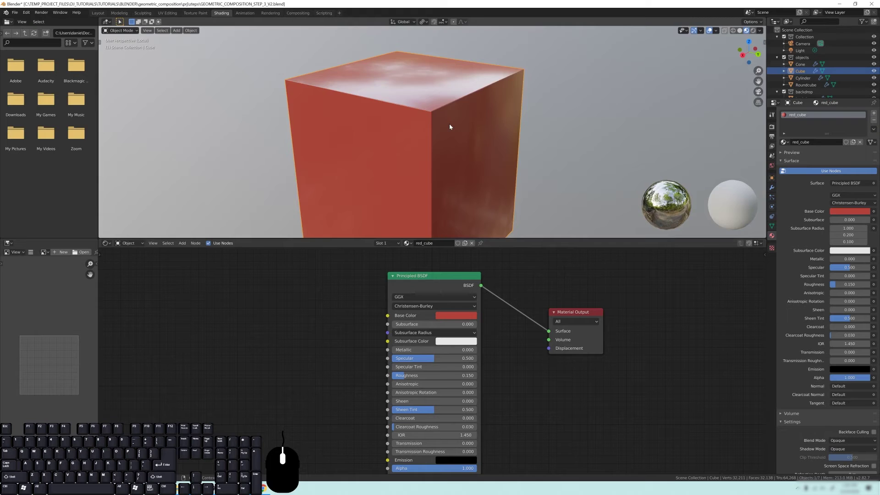
# Leave the cube's local view, select the sphere and isolate it in its own local view.
pyautogui.press('KP_Divide')
pyautogui.moveTo(446, 134); pyautogui.dragTo(468, 141, button='middle')
pyautogui.scroll(2, 449, 123)
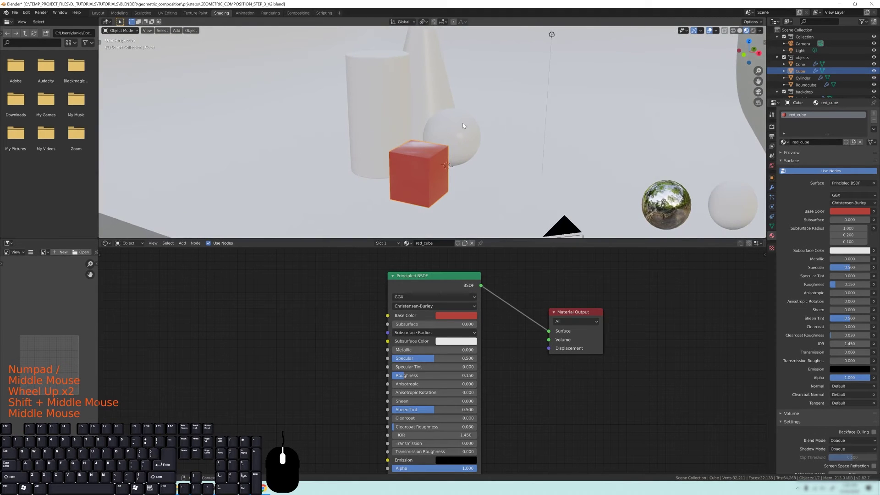
pyautogui.click(472, 139)
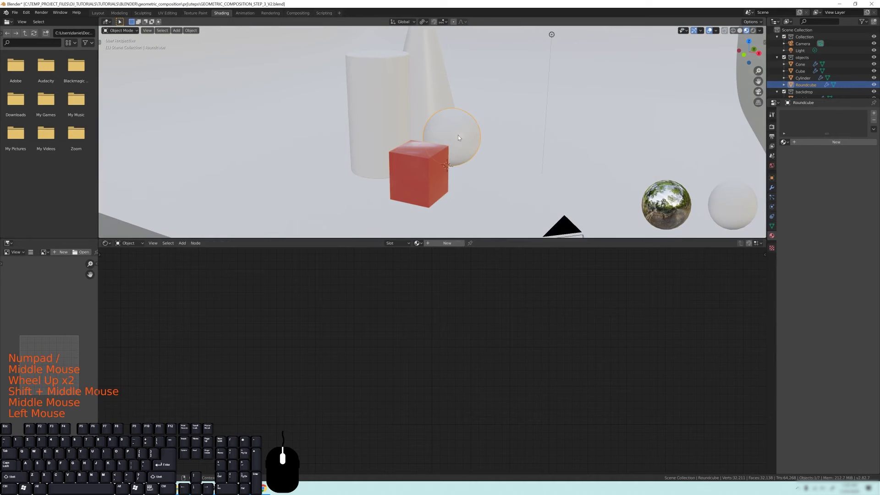
pyautogui.press('KP_Divide')
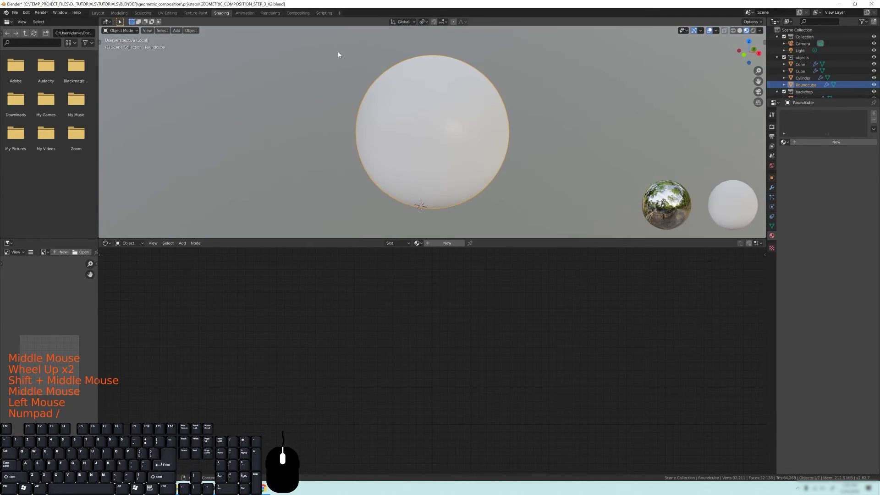
pyautogui.scroll(-6, 448, 147)
pyautogui.moveTo(448, 147)
pyautogui.mouseDown(button='middle')
pyautogui.moveTo(456, 145)
pyautogui.moveTo(447, 136)
pyautogui.mouseUp(button='middle')
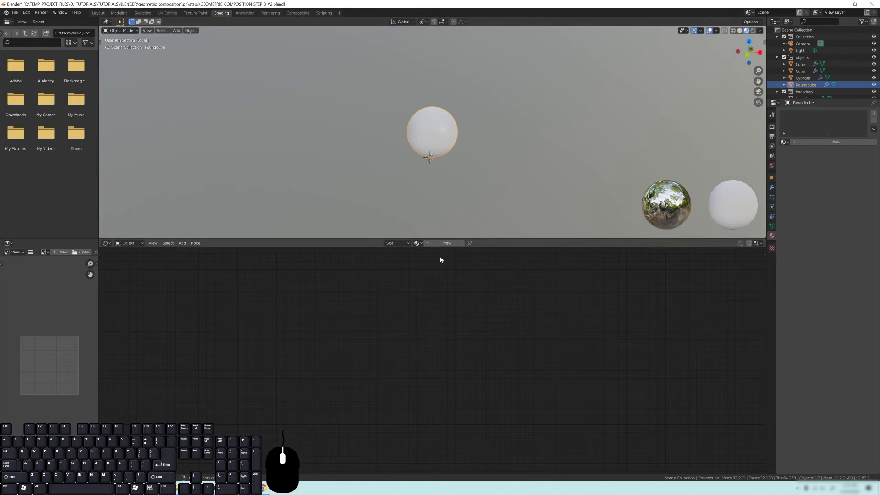
# Create a new material for the sphere and move its Principled BSDF node farther from the Material Output node.
pyautogui.click(803, 142)
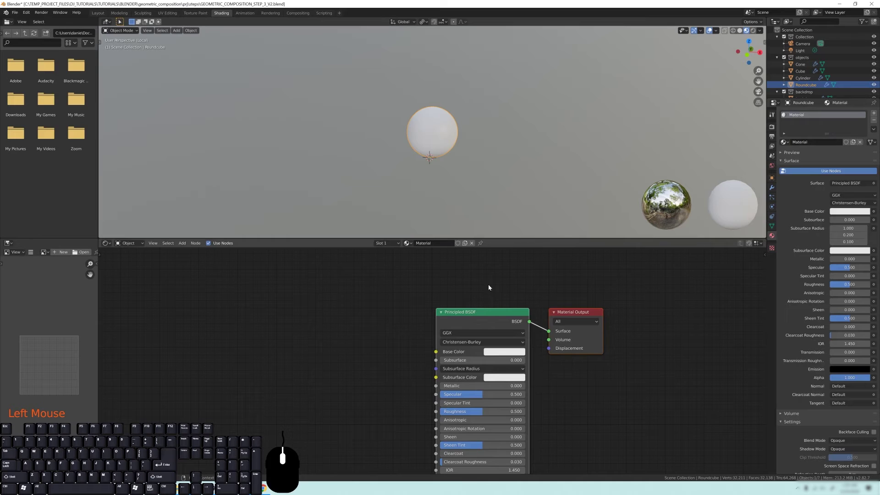
pyautogui.scroll(5, 430, 139)
pyautogui.keyDown('shift'); pyautogui.moveTo(480, 143); pyautogui.dragTo(449, 138, button='middle'); pyautogui.keyUp('shift')
pyautogui.moveTo(449, 138)
pyautogui.mouseDown(button='middle')
pyautogui.moveTo(427, 133)
pyautogui.moveTo(440, 152)
pyautogui.mouseUp(button='middle')
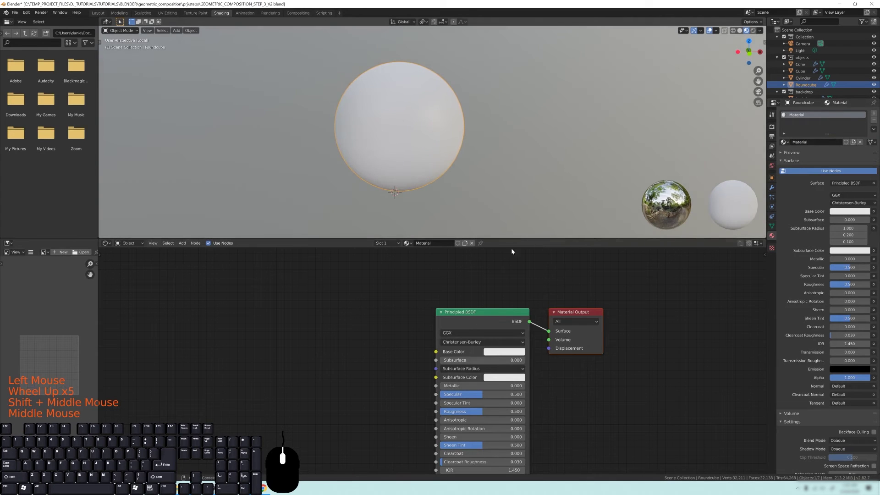
pyautogui.click(476, 312)
pyautogui.moveTo(477, 312); pyautogui.dragTo(433, 286)
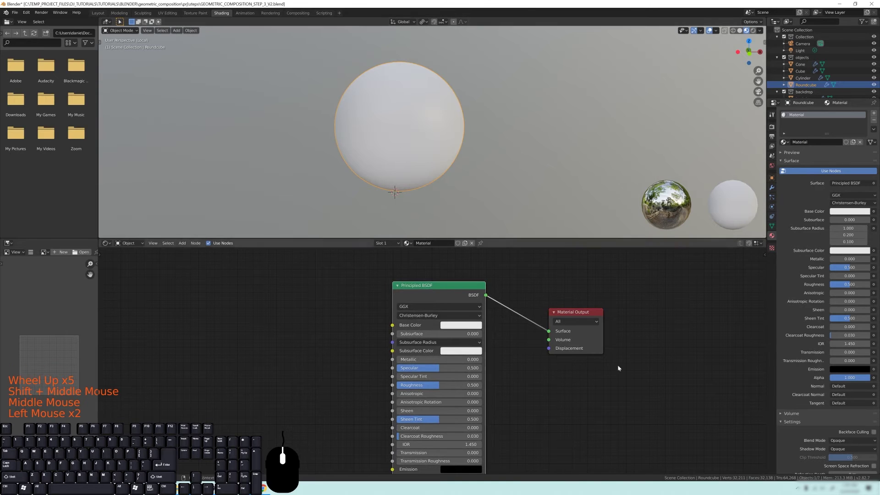
# Switch to the Chrome browser and search Google for "basic color theory".
pyautogui.click(264, 488)
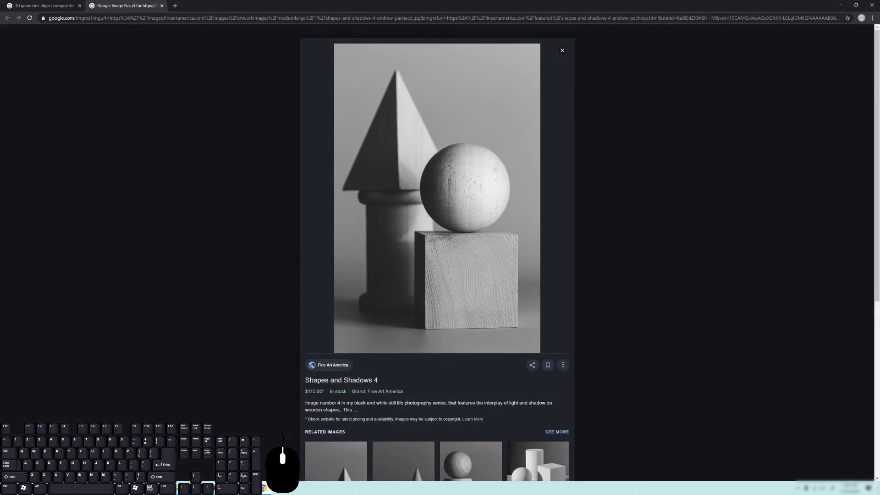
pyautogui.click(147, 19)
pyautogui.write('basi')
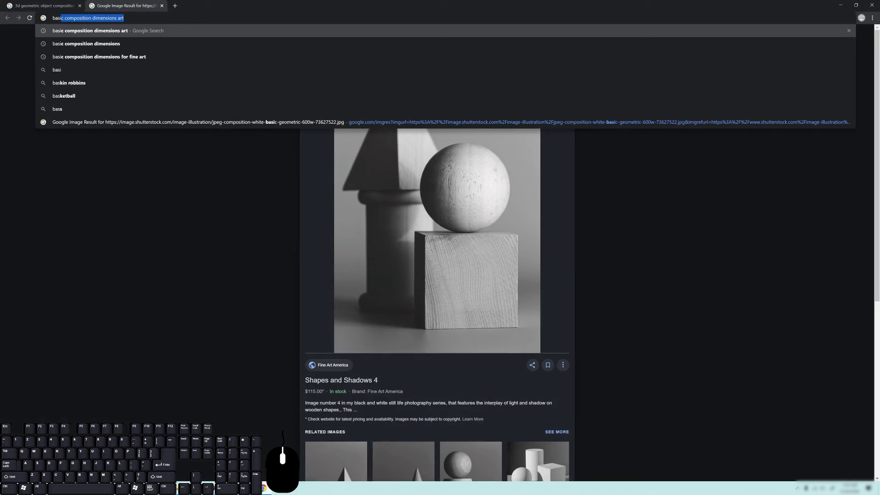
pyautogui.write('c color theory')
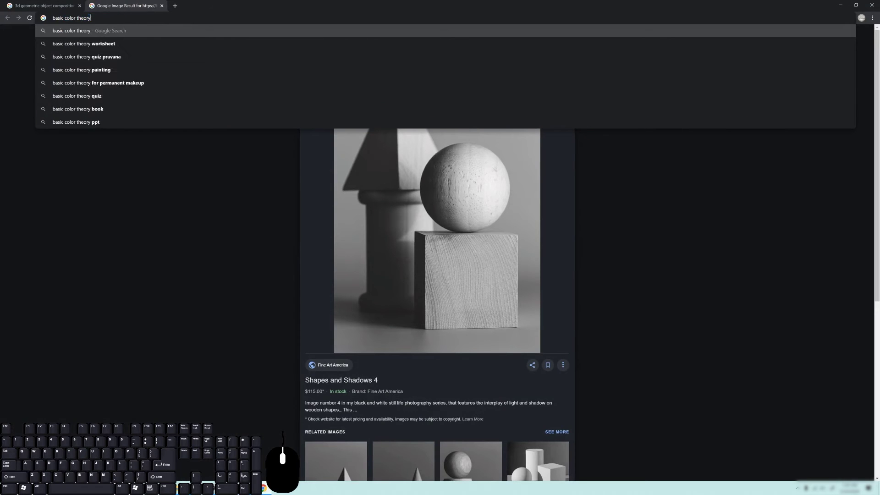
pyautogui.press('Return')
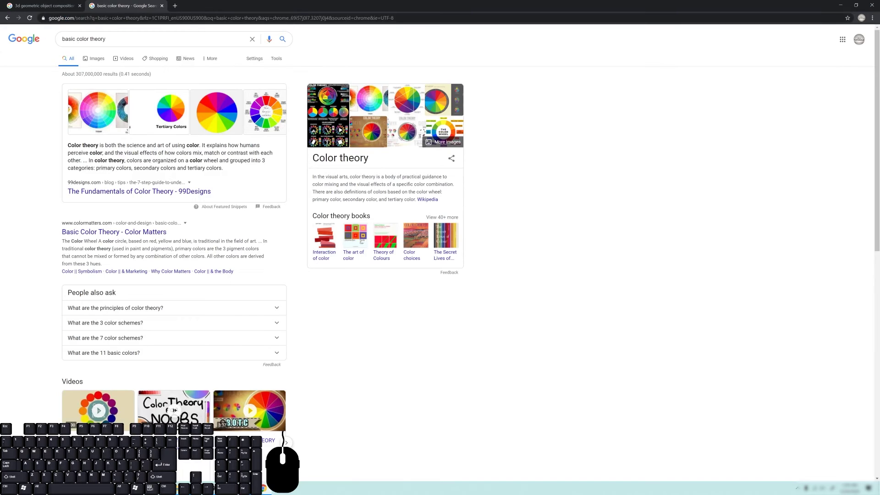
# Search Google Images for "basic color primary composition" and browse the results for a primary color scheme reference.
pyautogui.click(106, 39)
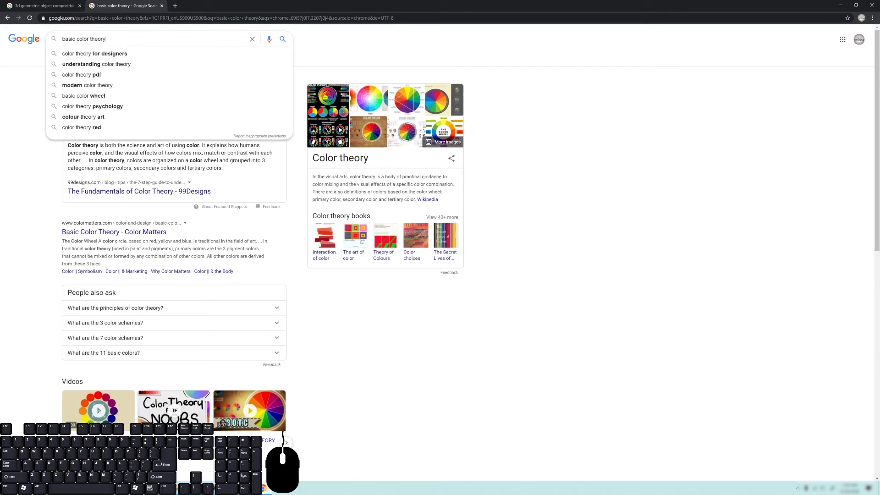
pyautogui.moveTo(106, 39); pyautogui.dragTo(88, 39)
pyautogui.write('primary coi')
pyautogui.press('BackSpace')
pyautogui.write('mposition')
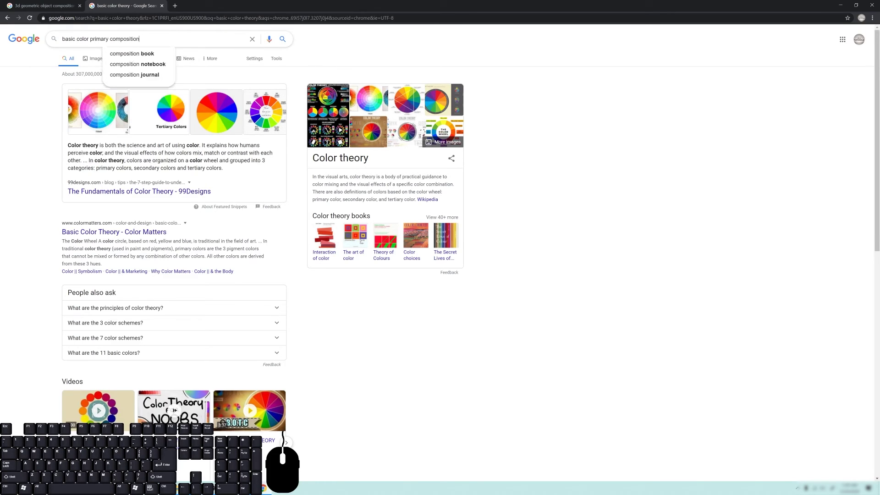
pyautogui.press('Return')
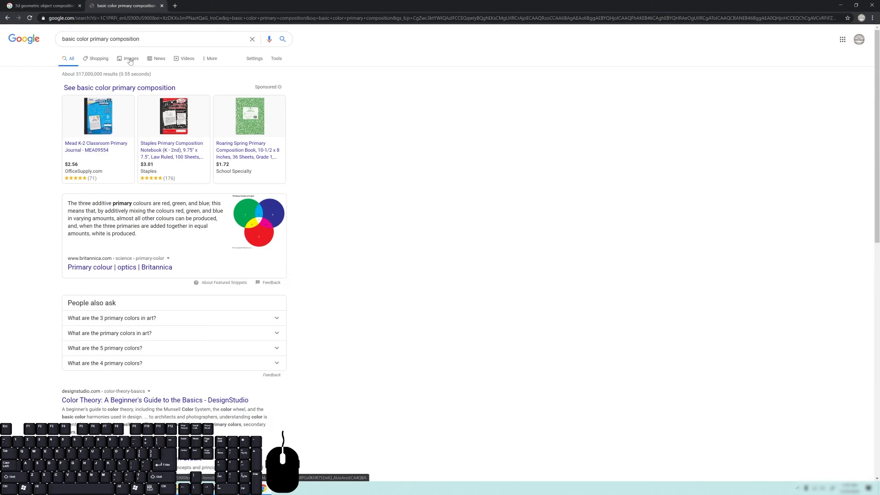
pyautogui.click(130, 60)
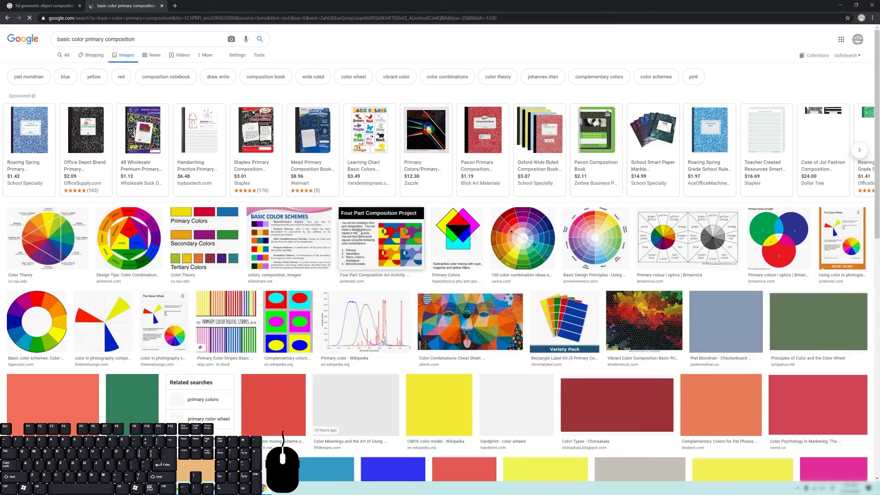
pyautogui.scroll(-4, 397, 242)
pyautogui.scroll(-4, 397, 242)
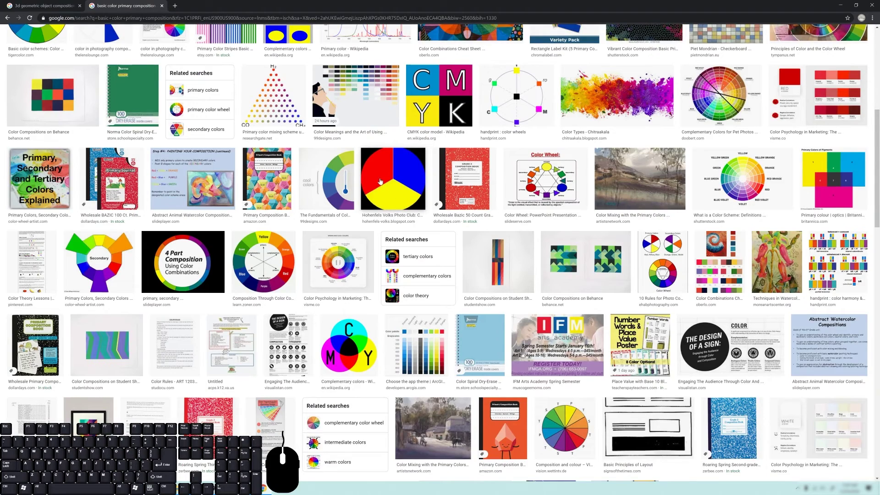
pyautogui.scroll(1, 392, 196)
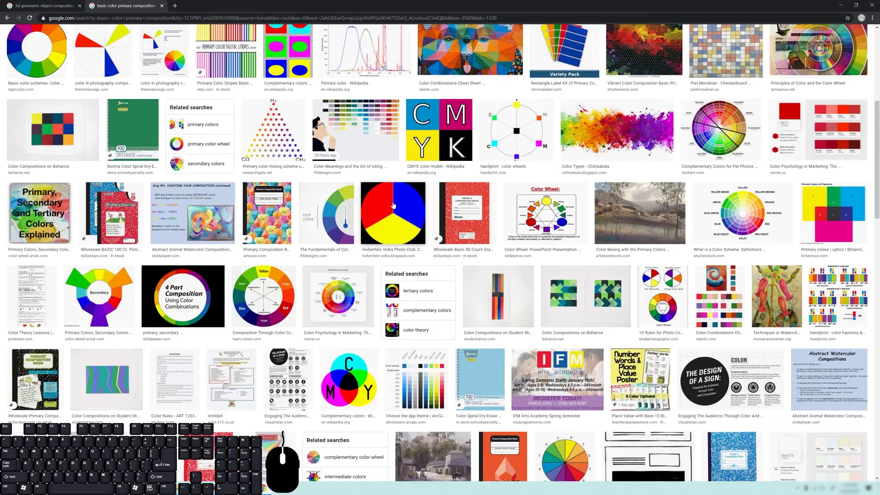
pyautogui.scroll(3, 405, 234)
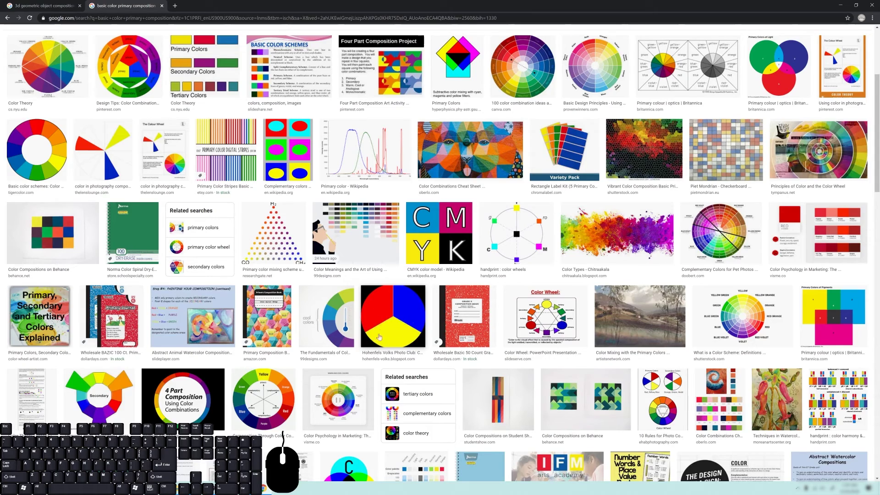
pyautogui.scroll(5, 372, 306)
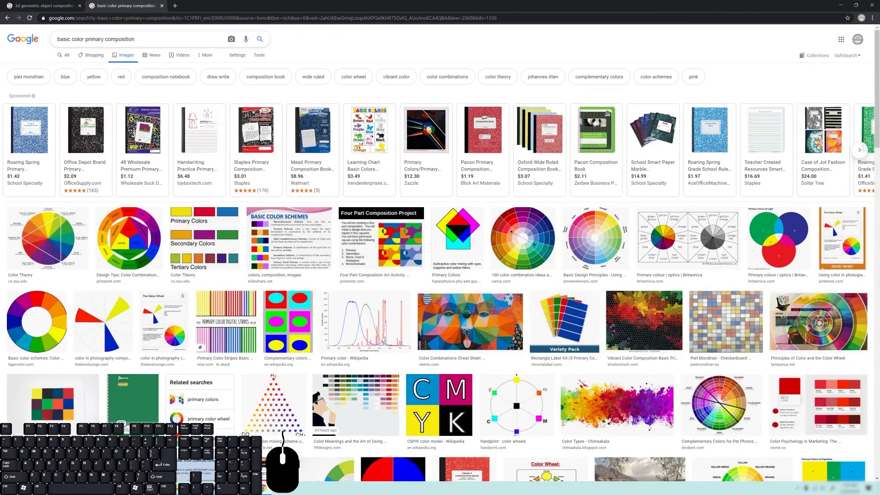
# Search Google Images for "basic color secondary composition", look over the color wheel results and switch back to Blender.
pyautogui.doubleClick(94, 39)
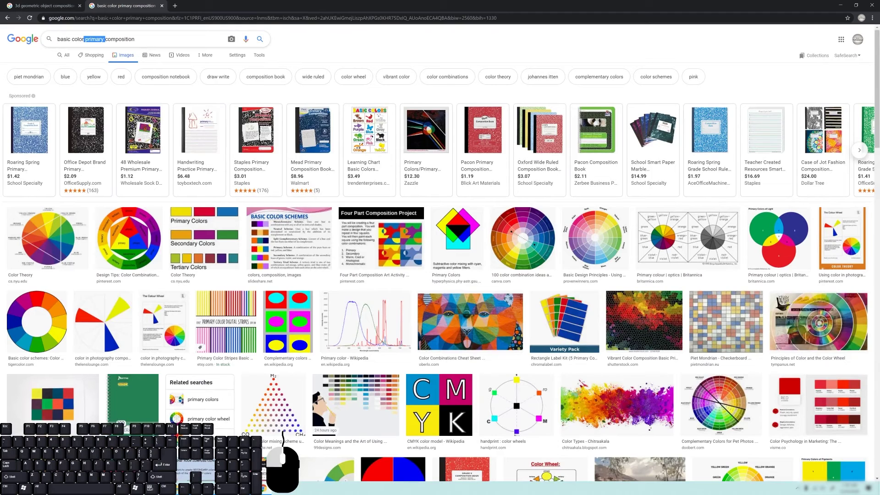
pyautogui.write('seconda')
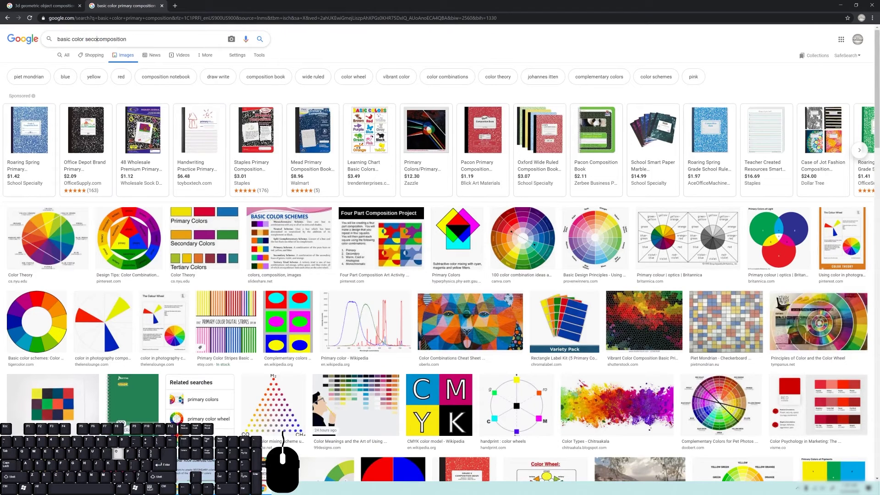
pyautogui.write('ry')
pyautogui.press('Return')
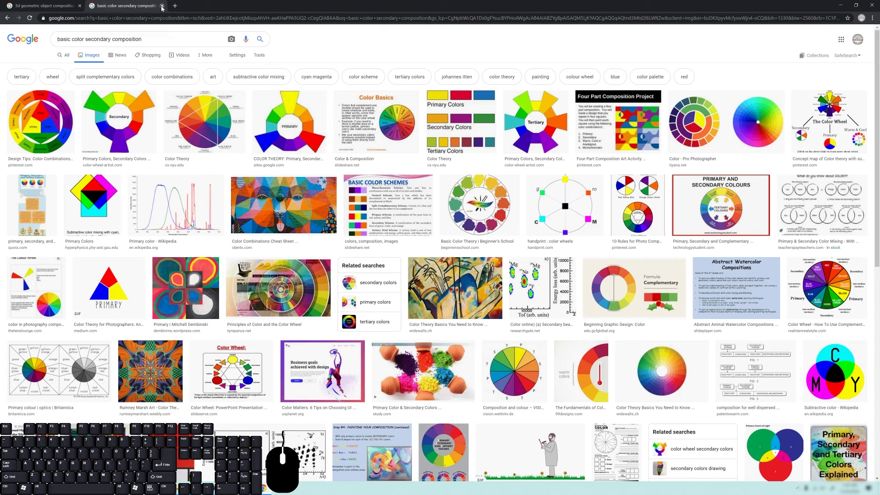
pyautogui.click(840, 5)
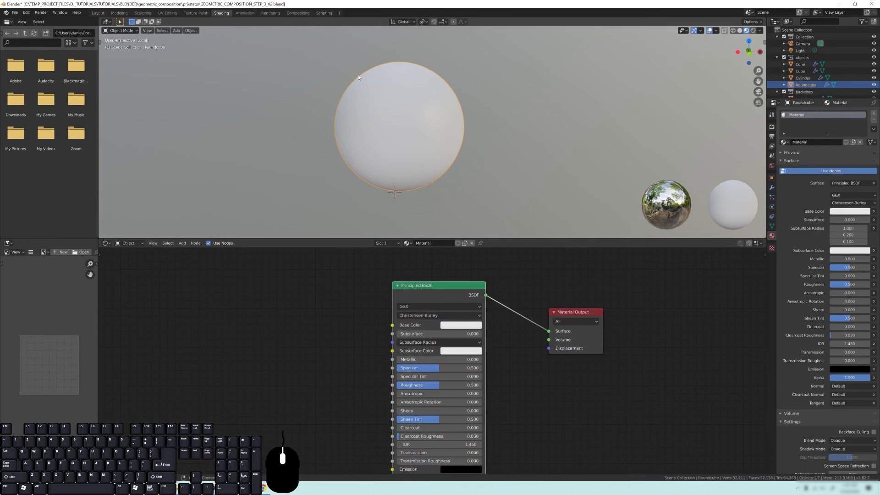
# Set the sphere material's Base Color to a blue with hue 0.6, saturation 0.6 and value 0.8.
pyautogui.moveTo(326, 344); pyautogui.dragTo(330, 344, button='middle')
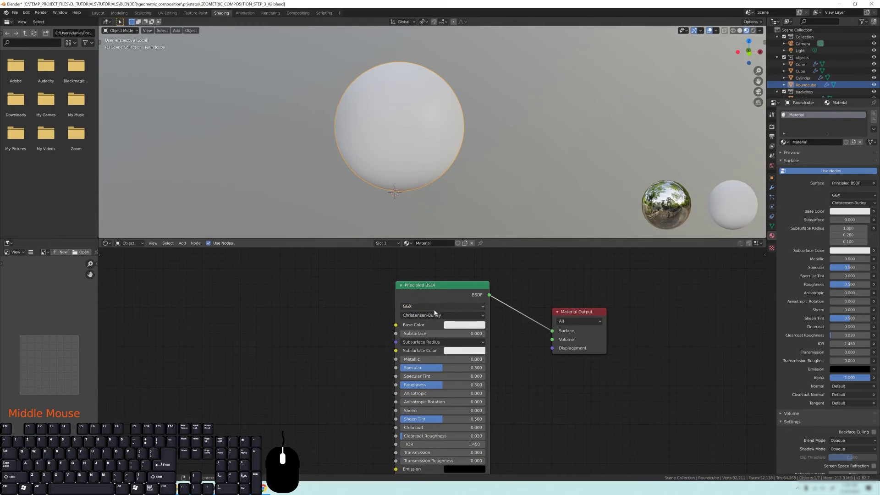
pyautogui.click(465, 328)
pyautogui.click(489, 226)
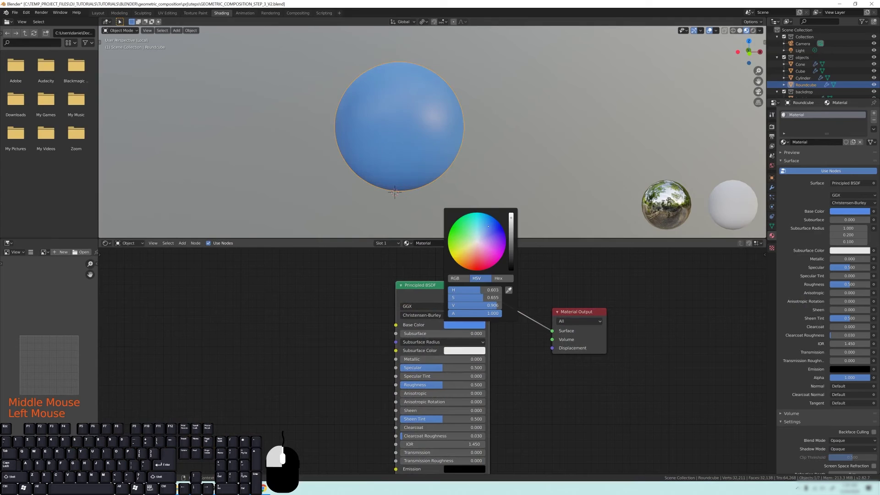
pyautogui.moveTo(489, 228)
pyautogui.mouseDown()
pyautogui.moveTo(478, 222)
pyautogui.moveTo(511, 224)
pyautogui.mouseUp()
pyautogui.click(461, 324)
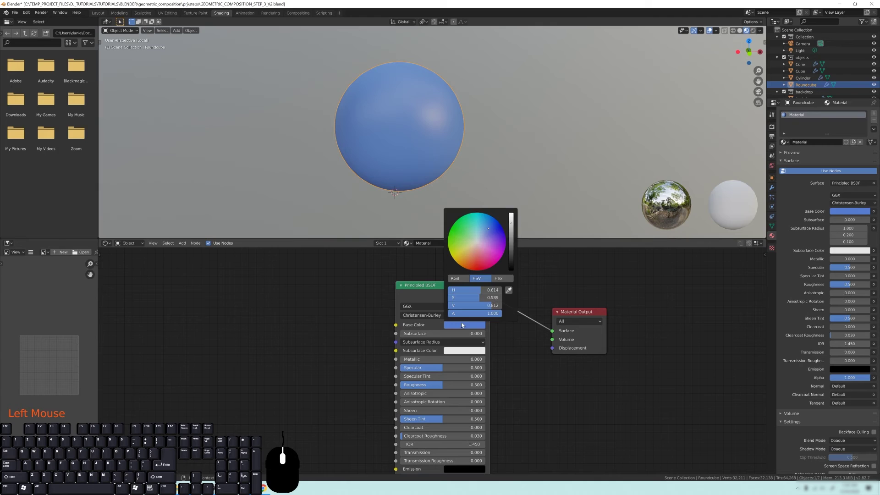
pyautogui.click(492, 292)
pyautogui.press('BackSpace')
pyautogui.write('.6')
pyautogui.press('Tab')
pyautogui.press('BackSpace')
pyautogui.write('.6')
pyautogui.press('Tab')
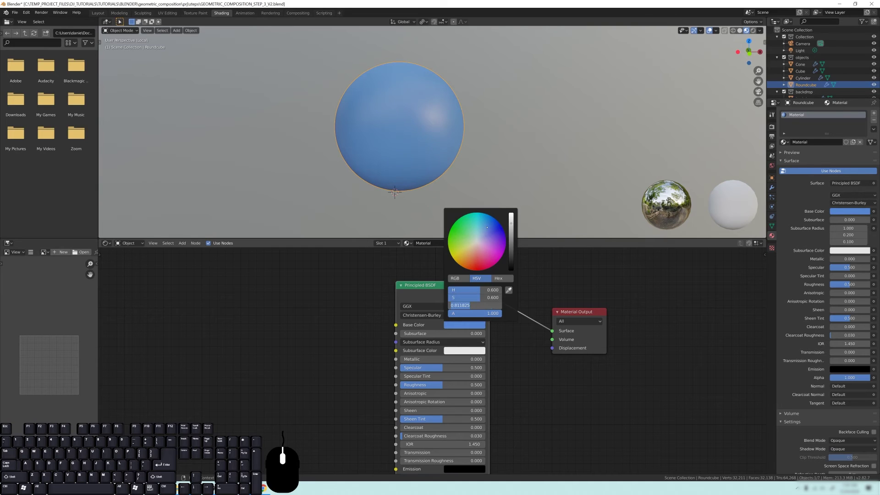
pyautogui.write('.8')
pyautogui.press('Return')
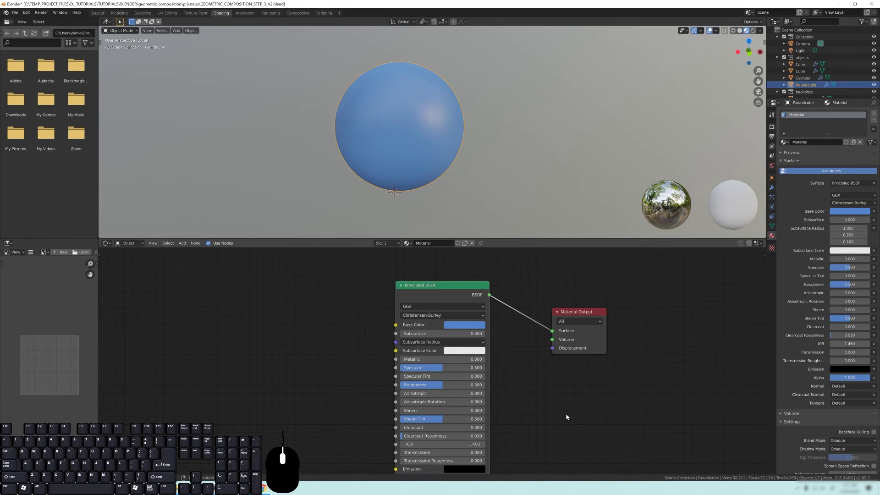
# Raise the sphere material's Specular to about 0.73 and set its Roughness to 0.35.
pyautogui.keyDown('shift'); pyautogui.moveTo(512, 394); pyautogui.dragTo(475, 368, button='middle'); pyautogui.keyUp('shift')
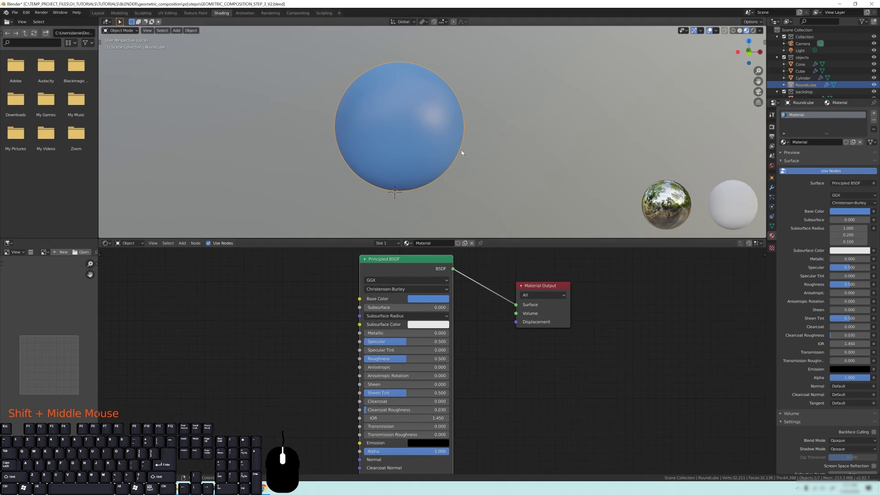
pyautogui.moveTo(387, 131); pyautogui.dragTo(405, 123, button='middle')
pyautogui.moveTo(403, 346); pyautogui.dragTo(398, 328, button='middle')
pyautogui.moveTo(399, 328)
pyautogui.mouseDown()
pyautogui.moveTo(425, 328)
pyautogui.moveTo(398, 341)
pyautogui.mouseUp()
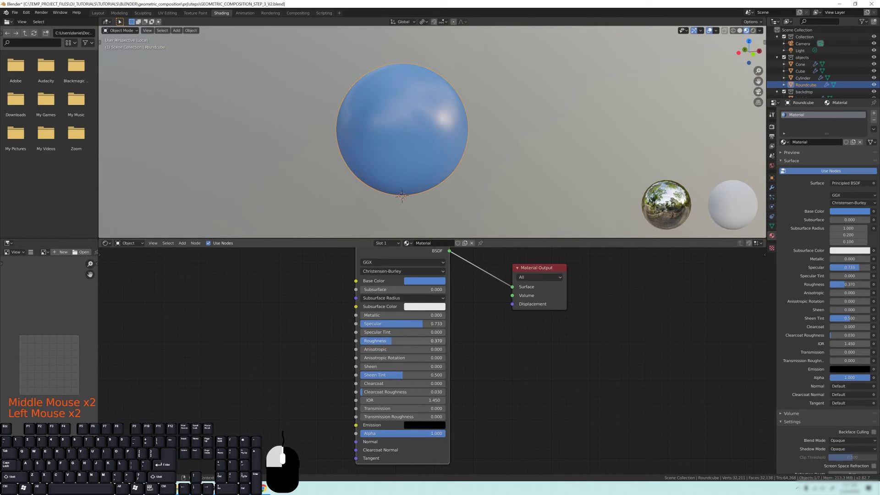
pyautogui.click(398, 341)
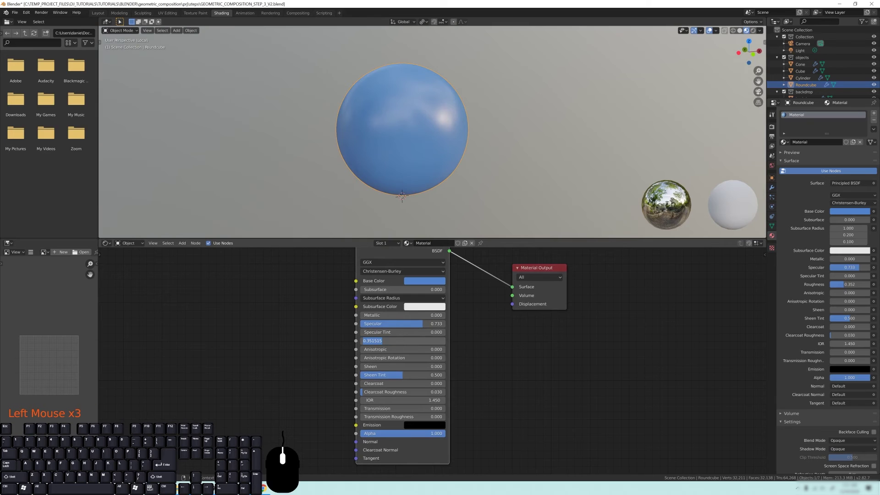
pyautogui.write('.35')
pyautogui.press('Return')
# Rename the sphere's material to blue_sphere.
pyautogui.moveTo(487, 306); pyautogui.dragTo(485, 317, button='middle')
pyautogui.moveTo(463, 178); pyautogui.dragTo(430, 138, button='middle')
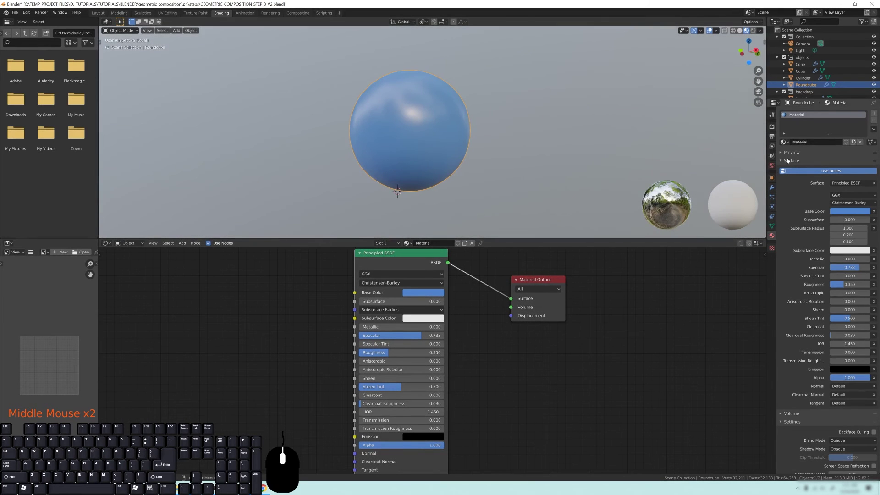
pyautogui.click(805, 142)
pyautogui.write('blue_sphere')
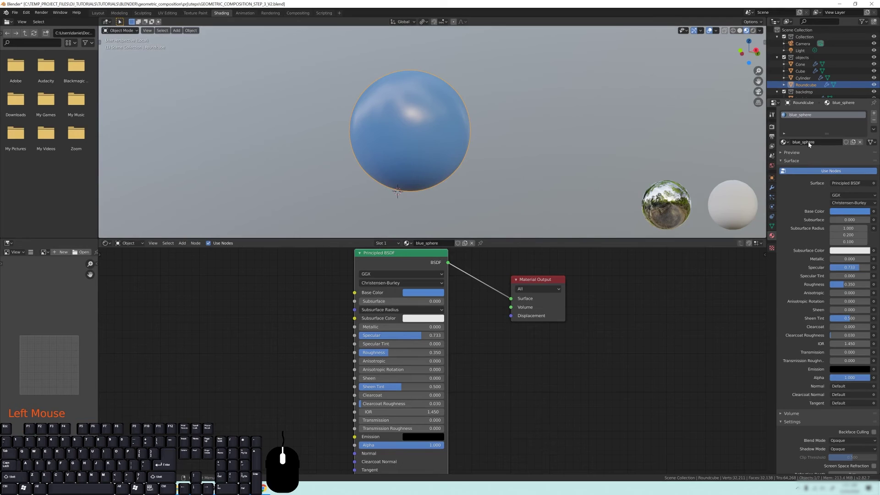
# Leave the sphere's local view, select the cylinder and isolate it in its own local view.
pyautogui.moveTo(418, 151); pyautogui.dragTo(425, 153, button='middle')
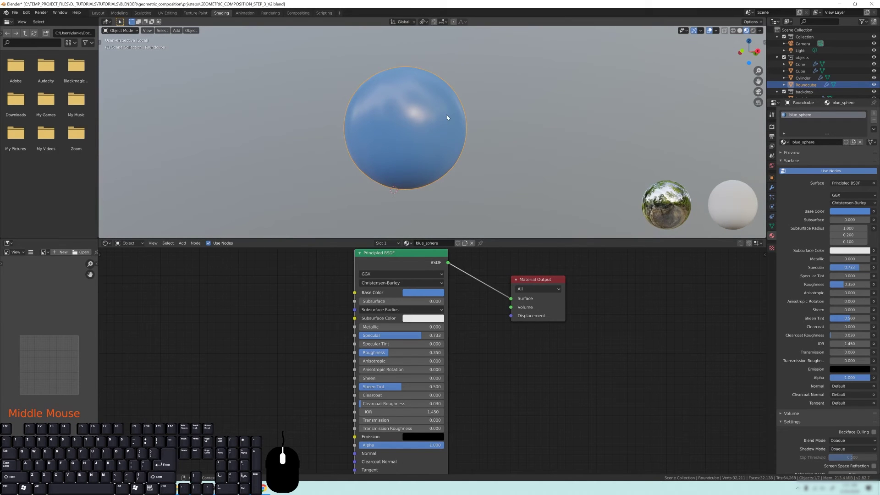
pyautogui.press('KP_Divide')
pyautogui.moveTo(414, 98)
pyautogui.keyDown('shift'); pyautogui.mouseDown(button='middle')
pyautogui.moveTo(420, 127)
pyautogui.moveTo(420, 95)
pyautogui.mouseUp(button='middle'); pyautogui.keyUp('shift')
pyautogui.click(417, 106)
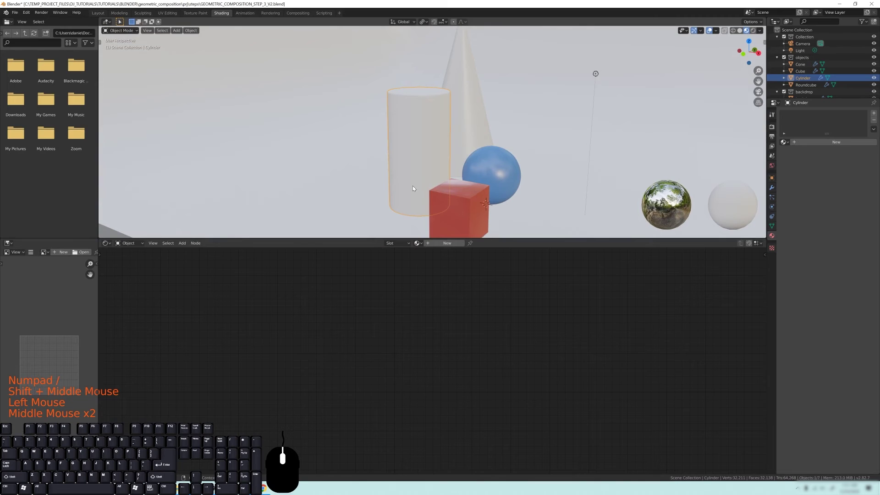
pyautogui.press('KP_Divide')
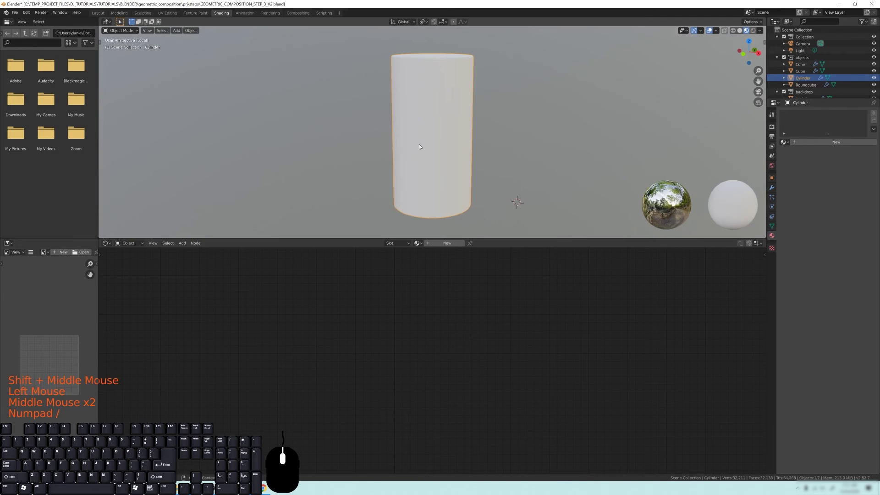
pyautogui.middleClick(448, 129)
pyautogui.moveTo(448, 129); pyautogui.dragTo(444, 135, button='middle')
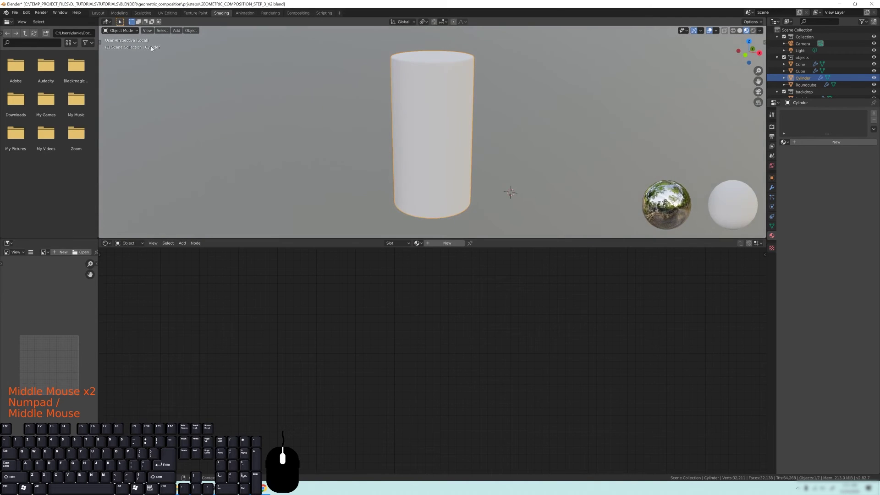
# Create a new material for the cylinder and pick a yellow Base Color with hue about 0.13 and saturation about 0.62.
pyautogui.click(822, 143)
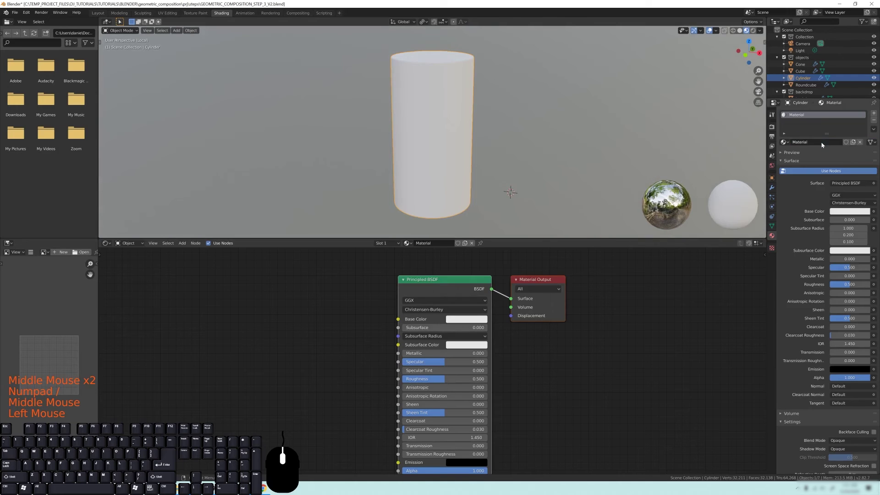
pyautogui.moveTo(427, 323); pyautogui.dragTo(420, 314, button='middle')
pyautogui.click(460, 312)
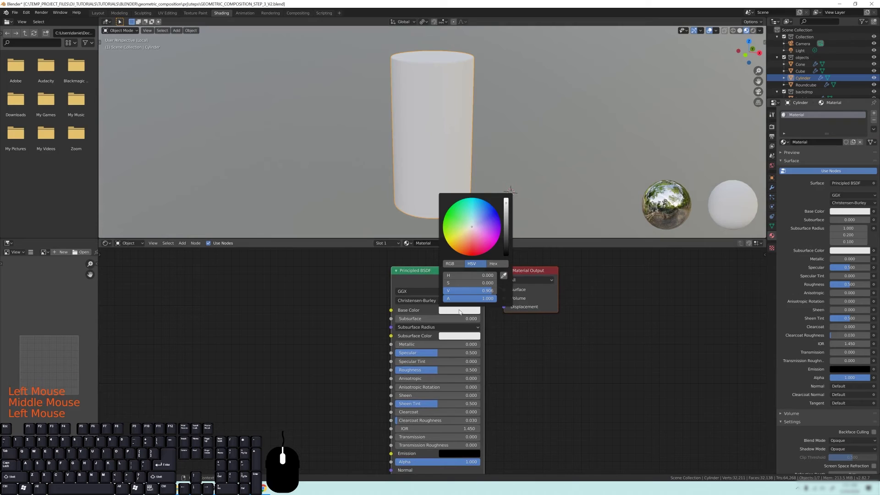
pyautogui.click(462, 239)
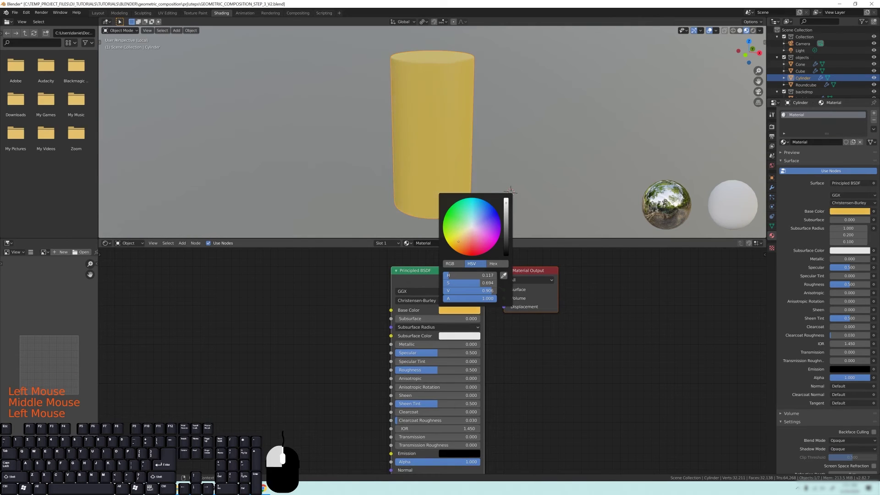
pyautogui.moveTo(458, 241); pyautogui.dragTo(459, 239)
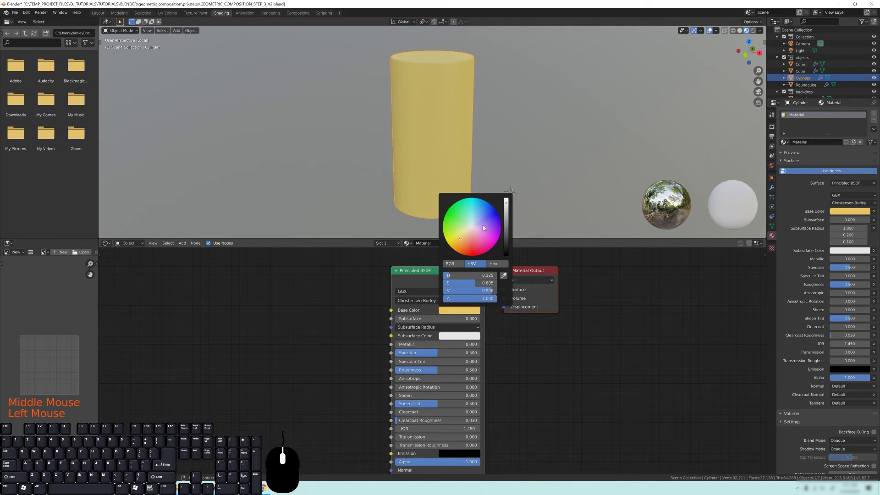
pyautogui.moveTo(507, 206)
pyautogui.mouseDown()
pyautogui.moveTo(507, 227)
pyautogui.moveTo(506, 210)
pyautogui.mouseUp()
pyautogui.click(460, 241)
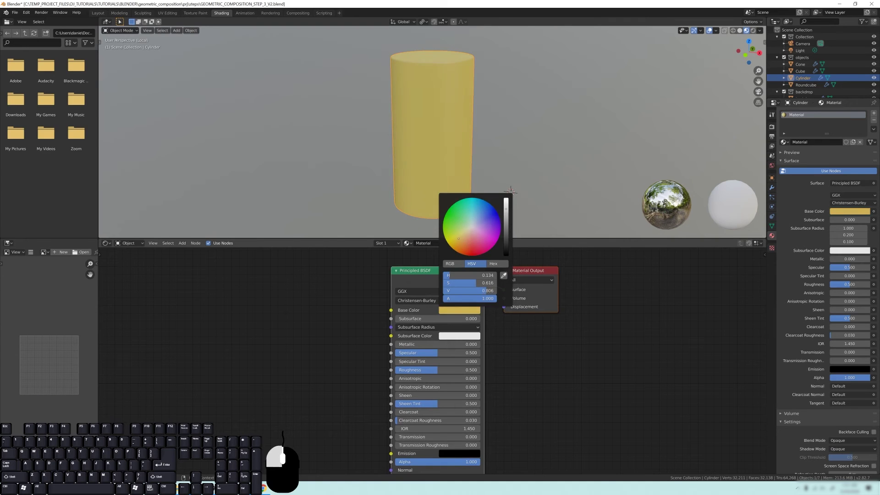
pyautogui.click(499, 372)
# Set the cylinder material's Specular to 0.8 and its Roughness to 0.05.
pyautogui.moveTo(500, 372); pyautogui.dragTo(501, 345, button='middle')
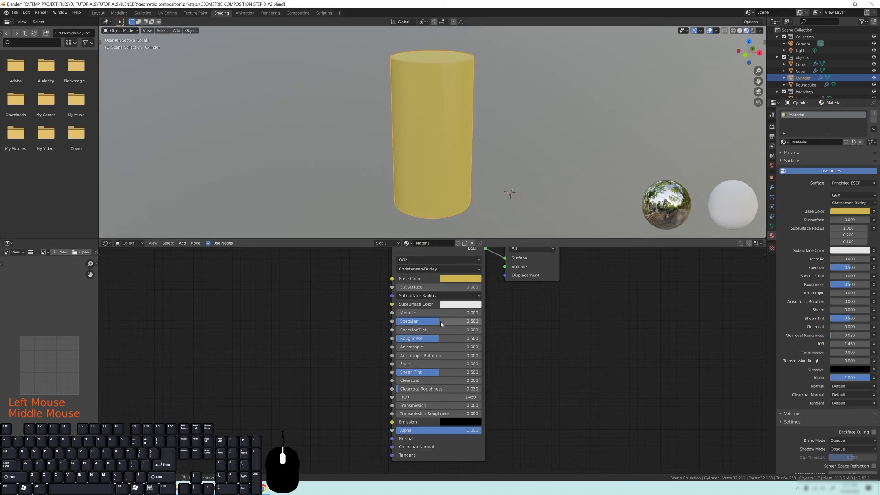
pyautogui.moveTo(440, 324); pyautogui.dragTo(459, 321)
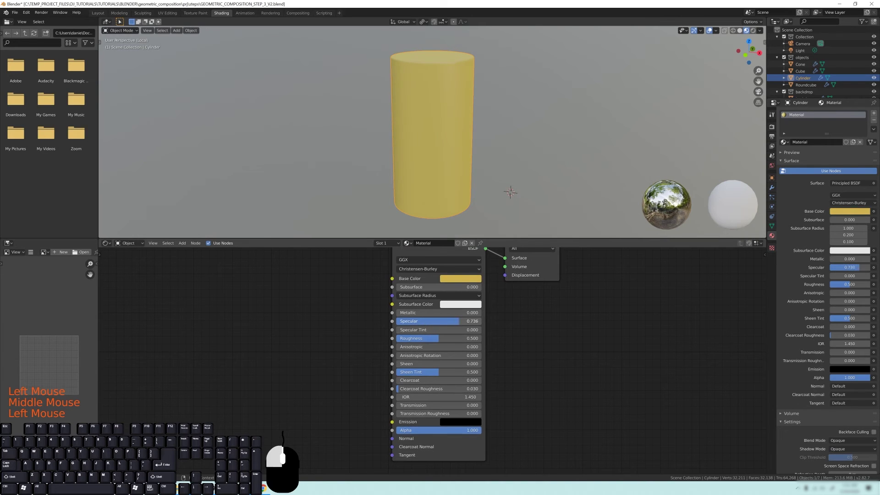
pyautogui.doubleClick(462, 321)
pyautogui.write('0.8')
pyautogui.press('Return')
pyautogui.moveTo(439, 339); pyautogui.dragTo(410, 338)
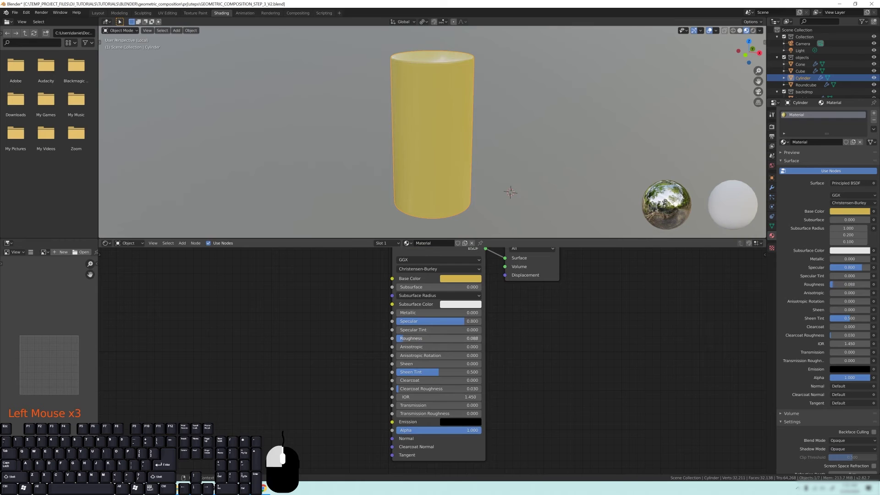
pyautogui.moveTo(457, 182); pyautogui.dragTo(459, 177, button='middle')
pyautogui.click(413, 338)
pyautogui.write('0.05')
pyautogui.press('Return')
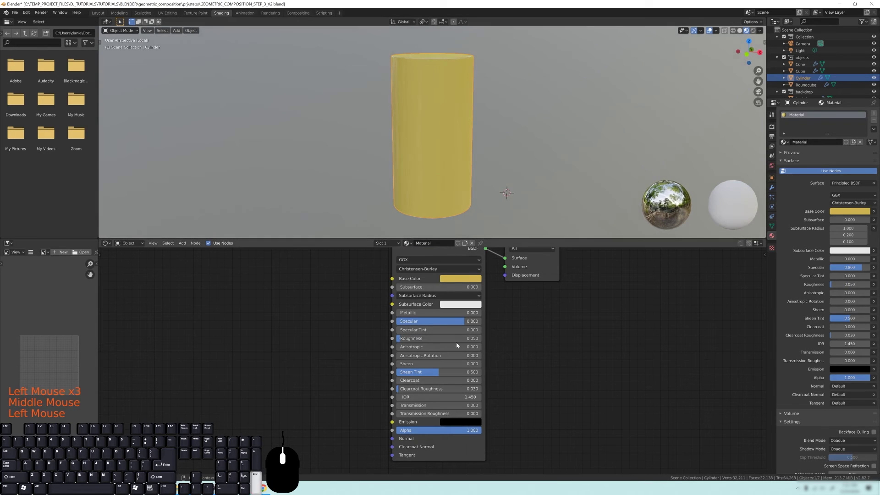
# Check the glossy reflections around the cylinder and rename its material to yellow_cylinder.
pyautogui.scroll(4, 473, 133)
pyautogui.moveTo(474, 134); pyautogui.dragTo(475, 94, button='middle')
pyautogui.scroll(-3, 465, 122)
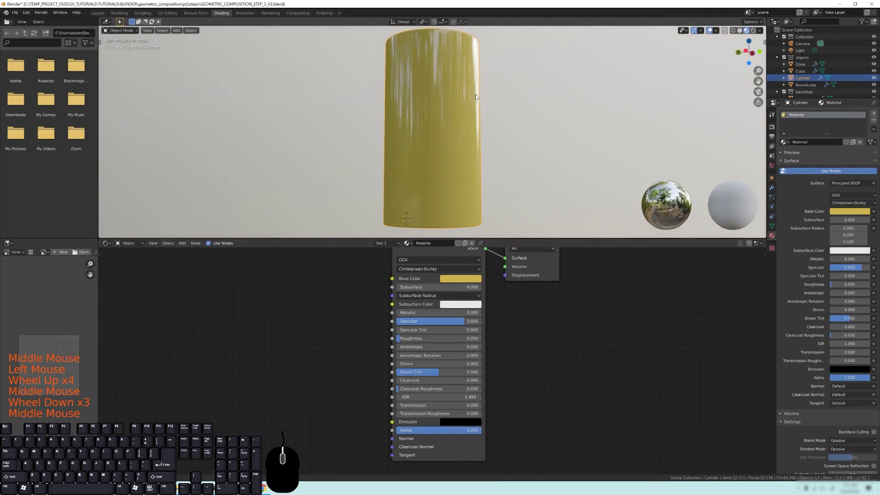
pyautogui.moveTo(590, 340); pyautogui.dragTo(578, 361, button='middle')
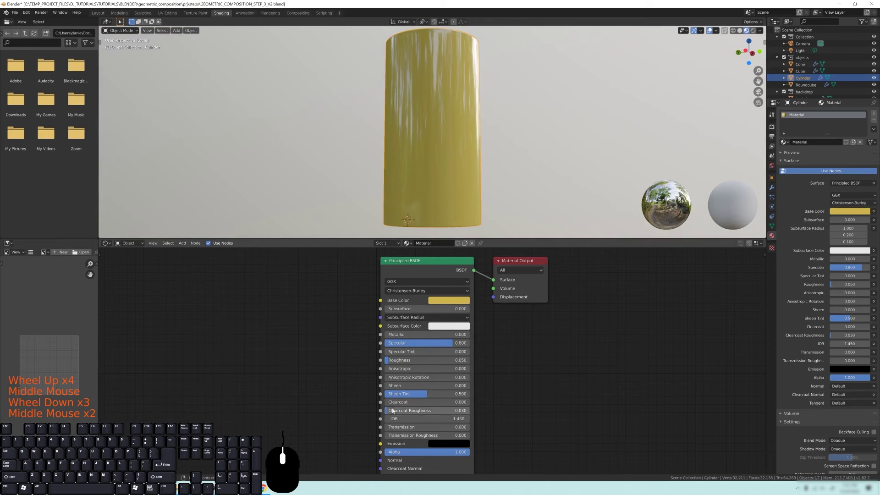
pyautogui.moveTo(473, 117); pyautogui.dragTo(480, 109, button='middle')
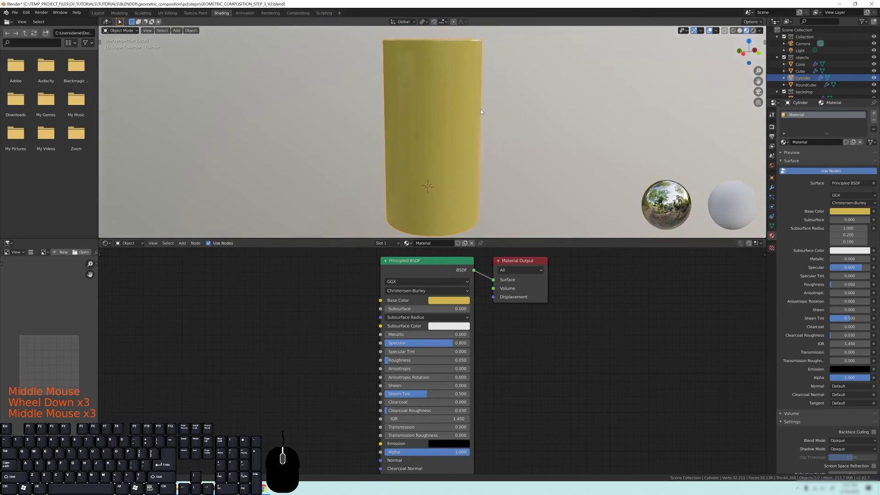
pyautogui.click(820, 143)
pyautogui.write('yellow_cylind')
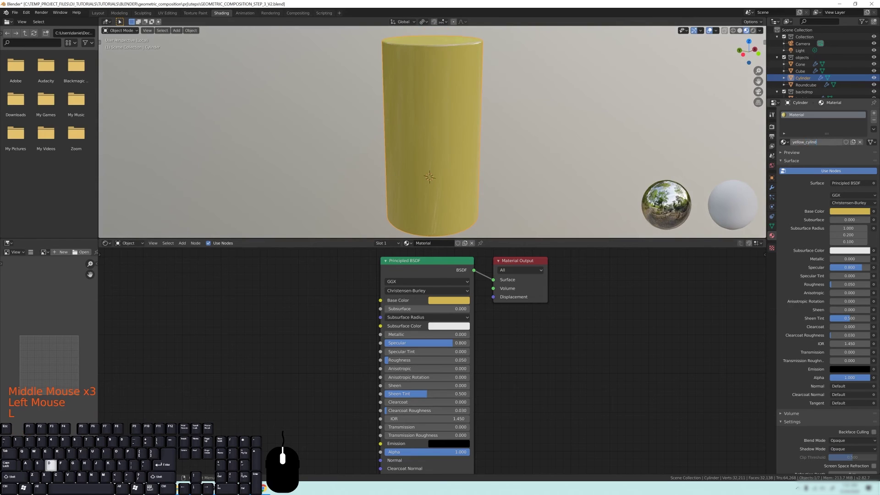
pyautogui.write('er')
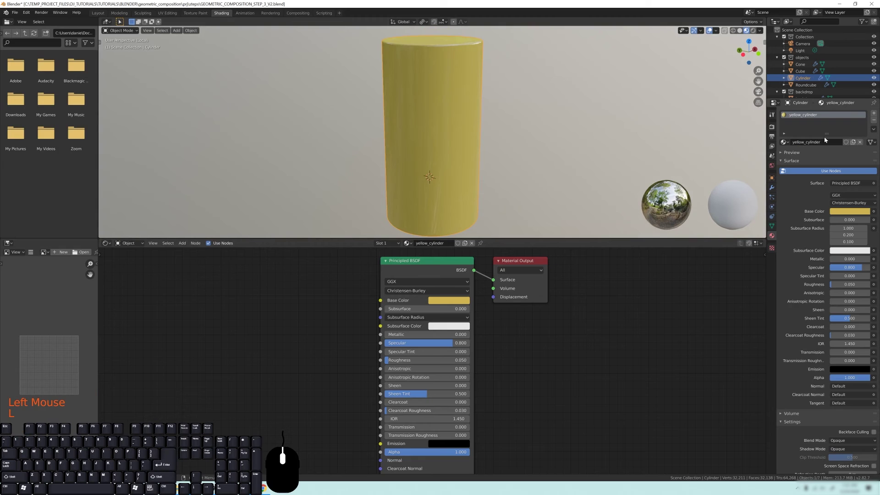
# Leave the cylinder's local view to show the whole composition and select the cone.
pyautogui.keyDown('shift'); pyautogui.moveTo(491, 177); pyautogui.dragTo(396, 123, button='middle'); pyautogui.keyUp('shift')
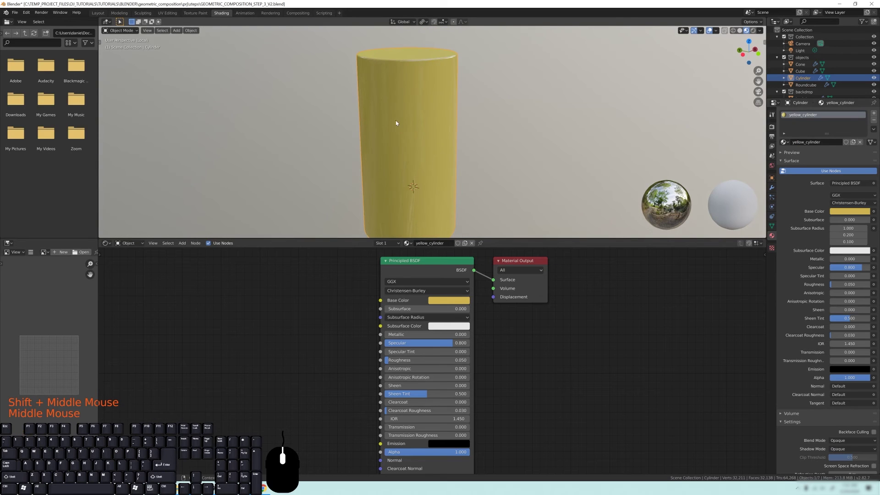
pyautogui.press('KP_Divide')
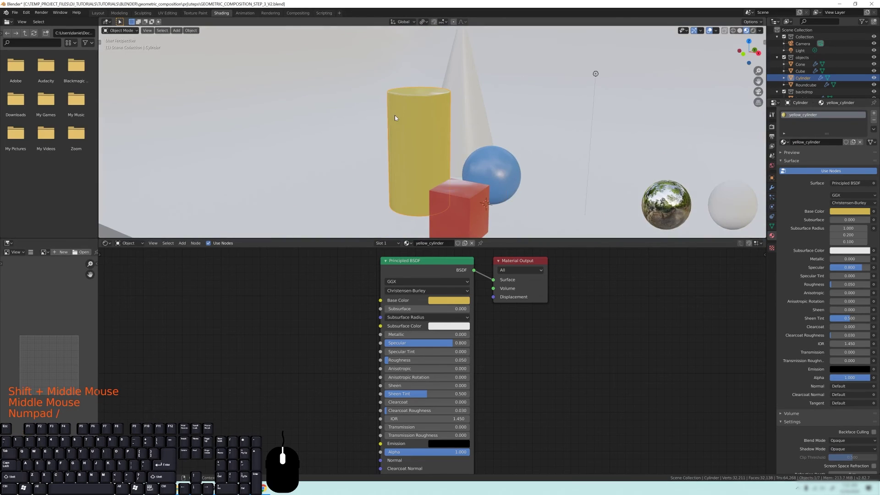
pyautogui.keyDown('shift'); pyautogui.moveTo(394, 114); pyautogui.dragTo(399, 181, button='middle'); pyautogui.keyUp('shift')
pyautogui.click(419, 130)
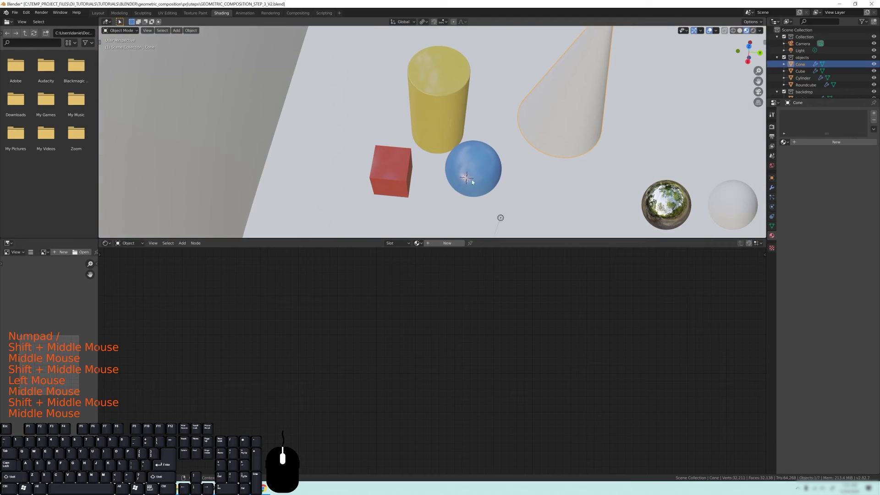
# Isolate the cone in local view and create a new material for it.
pyautogui.moveTo(483, 191); pyautogui.dragTo(433, 144, button='middle')
pyautogui.moveTo(433, 174); pyautogui.dragTo(435, 146, button='middle')
pyautogui.moveTo(435, 146); pyautogui.dragTo(448, 125, button='middle')
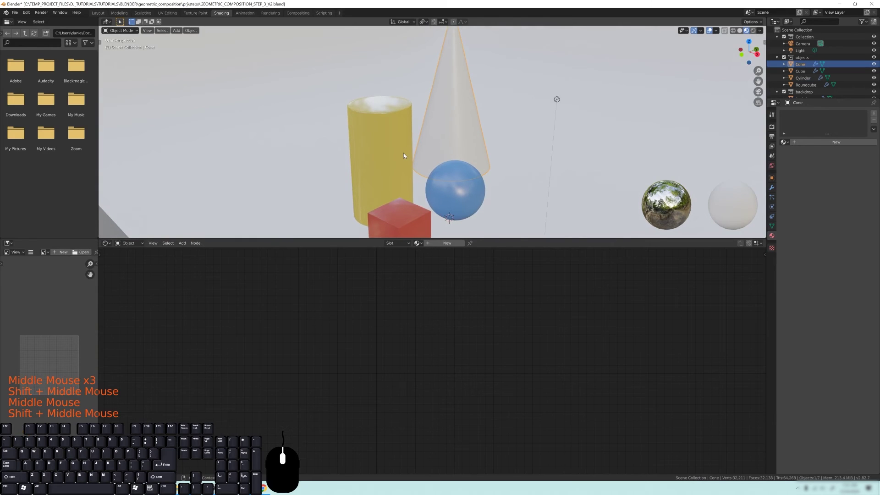
pyautogui.press('KP_Divide')
pyautogui.moveTo(403, 156); pyautogui.dragTo(447, 171, button='middle')
pyautogui.click(450, 243)
pyautogui.moveTo(586, 359); pyautogui.dragTo(584, 369, button='middle')
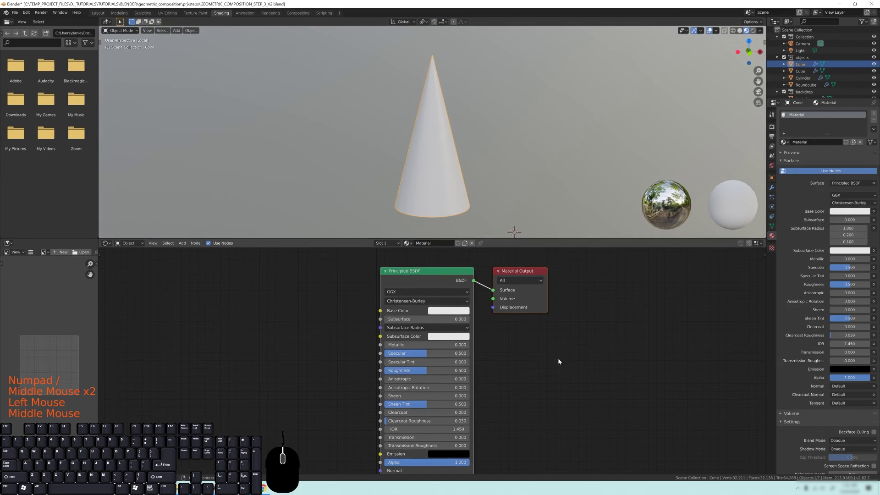
# Darken the cone material's Base Color to a neutral light gray with value about 0.79.
pyautogui.moveTo(425, 163); pyautogui.dragTo(430, 193, button='middle')
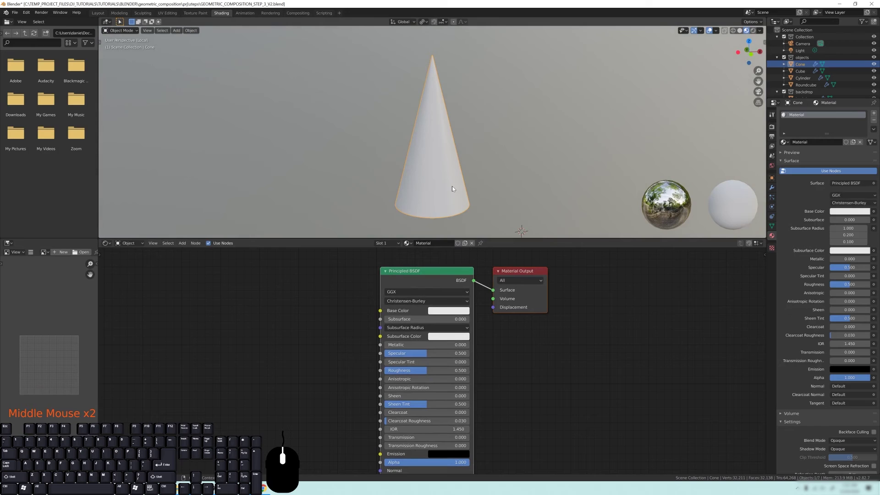
pyautogui.moveTo(436, 183); pyautogui.dragTo(428, 144, button='middle')
pyautogui.click(444, 311)
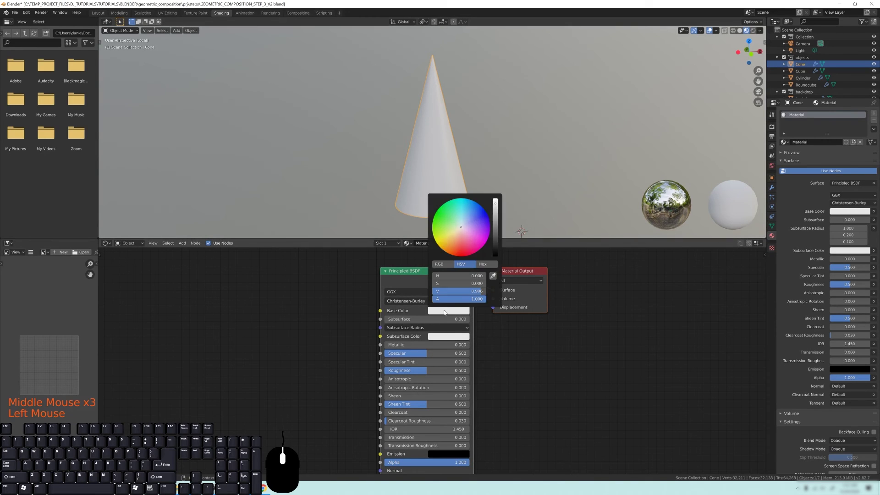
pyautogui.moveTo(496, 208)
pyautogui.mouseDown()
pyautogui.moveTo(495, 257)
pyautogui.moveTo(495, 206)
pyautogui.mouseUp()
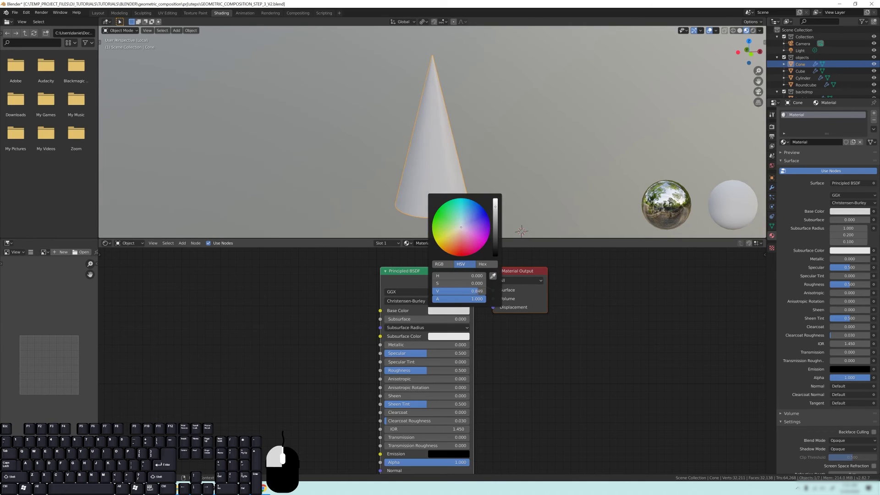
pyautogui.scroll(4, 463, 129)
pyautogui.moveTo(463, 146); pyautogui.dragTo(468, 143, button='middle')
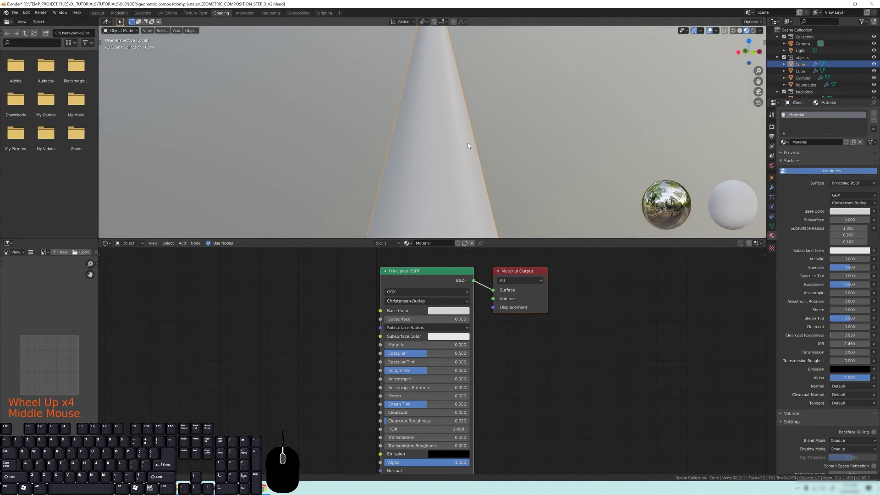
pyautogui.click(449, 311)
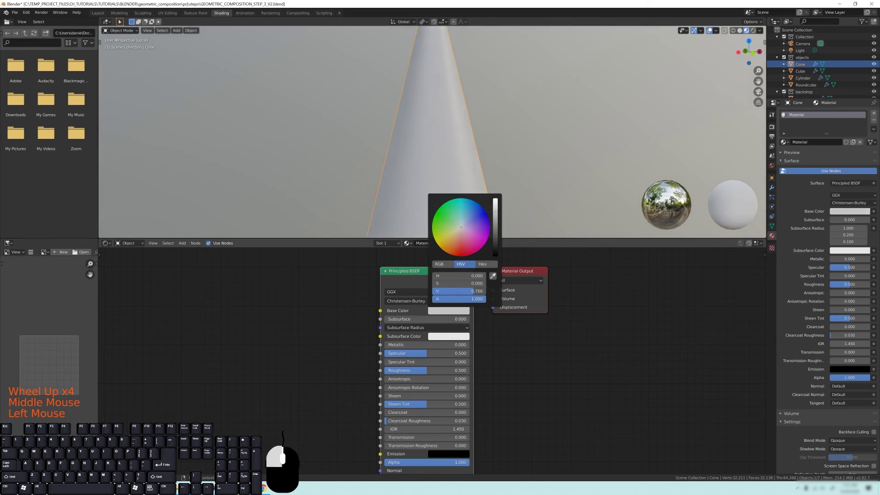
pyautogui.moveTo(392, 91); pyautogui.dragTo(436, 115, button='middle')
pyautogui.scroll(-4, 454, 148)
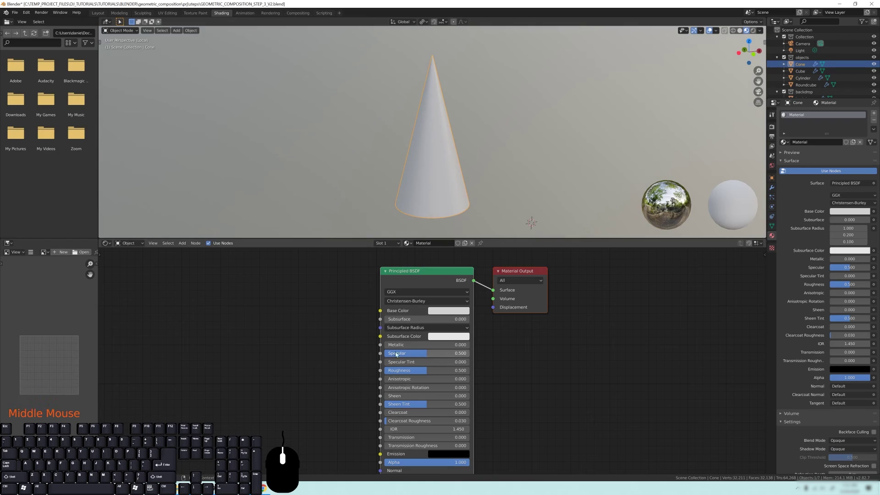
# Set the cone material's Specular to 0.375 and its Roughness to about 0.59.
pyautogui.moveTo(424, 356); pyautogui.dragTo(416, 353)
pyautogui.doubleClick(416, 354)
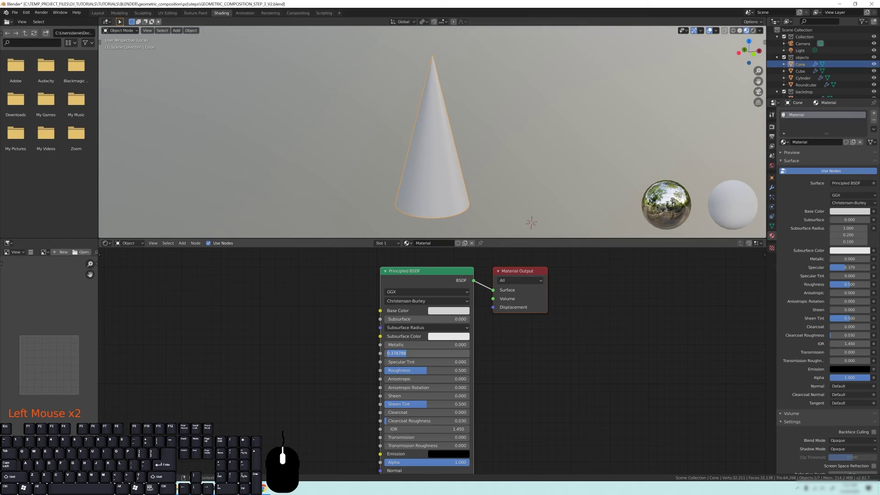
pyautogui.press('BackSpace')
pyautogui.write('.375')
pyautogui.press('Return')
pyautogui.moveTo(426, 371); pyautogui.dragTo(432, 370)
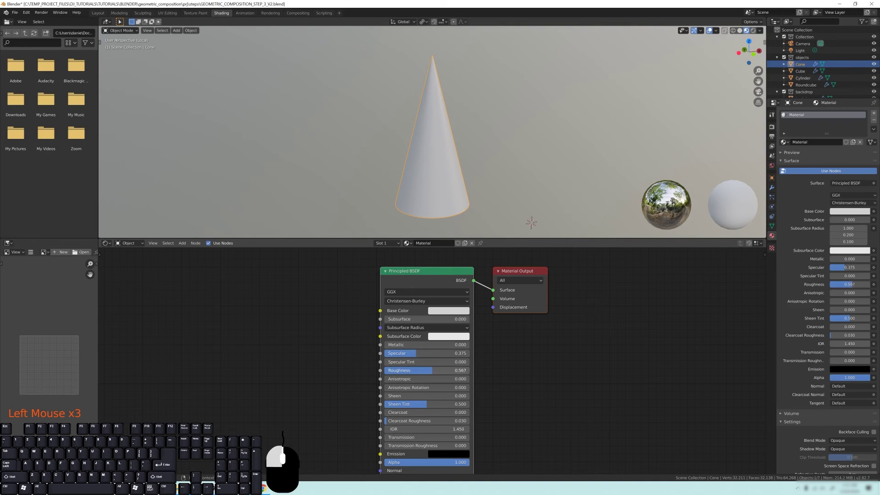
pyautogui.moveTo(463, 195)
pyautogui.mouseDown(button='middle')
pyautogui.moveTo(480, 164)
pyautogui.moveTo(452, 171)
pyautogui.moveTo(460, 191)
pyautogui.mouseUp(button='middle')
pyautogui.scroll(3, 472, 189)
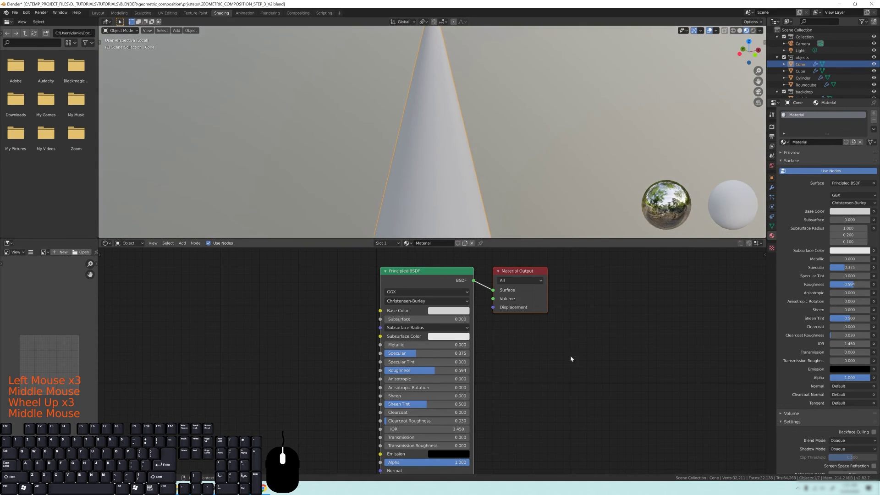
# Rename the cone's material to gray_cone.
pyautogui.click(815, 142)
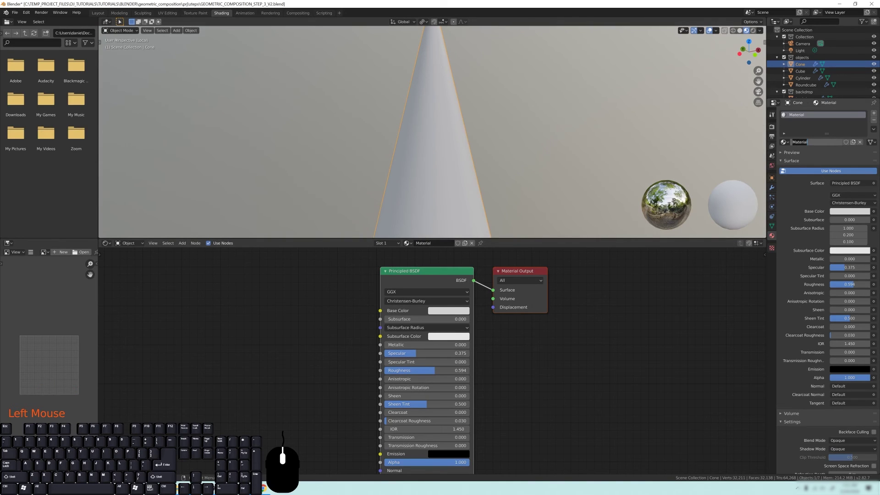
pyautogui.write('gray_cone')
pyautogui.scroll(-6, 443, 177)
pyautogui.middleClick(447, 153)
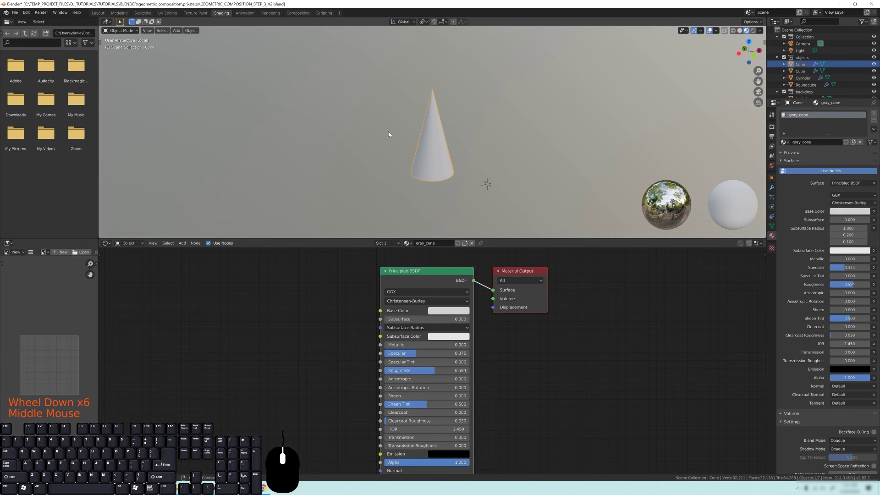
# Leave the cone's local view and examine the colored objects from several angles, selecting the cylinder, sphere and cube in turn.
pyautogui.press('KP_Divide')
pyautogui.scroll(-4, 390, 139)
pyautogui.moveTo(390, 138); pyautogui.dragTo(476, 149, button='middle')
pyautogui.scroll(3, 438, 170)
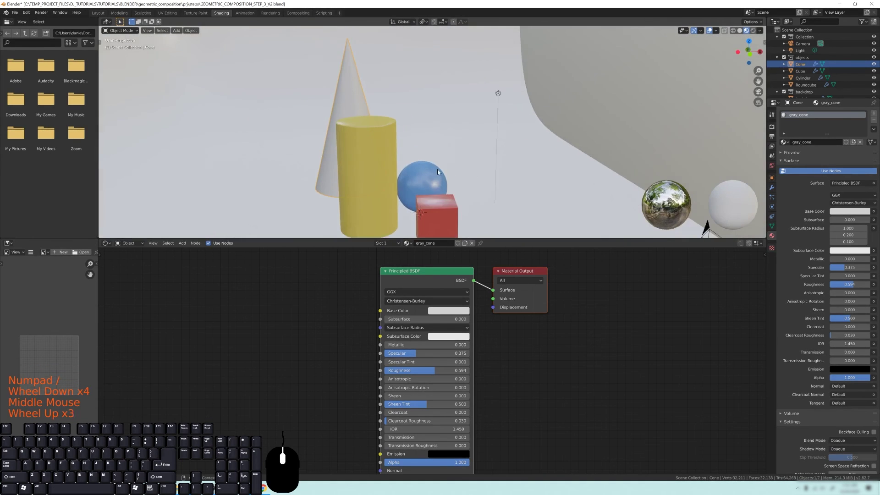
pyautogui.moveTo(438, 169); pyautogui.dragTo(413, 167, button='middle')
pyautogui.scroll(-2, 414, 169)
pyautogui.moveTo(401, 199); pyautogui.dragTo(433, 158, button='middle')
pyautogui.scroll(2, 435, 193)
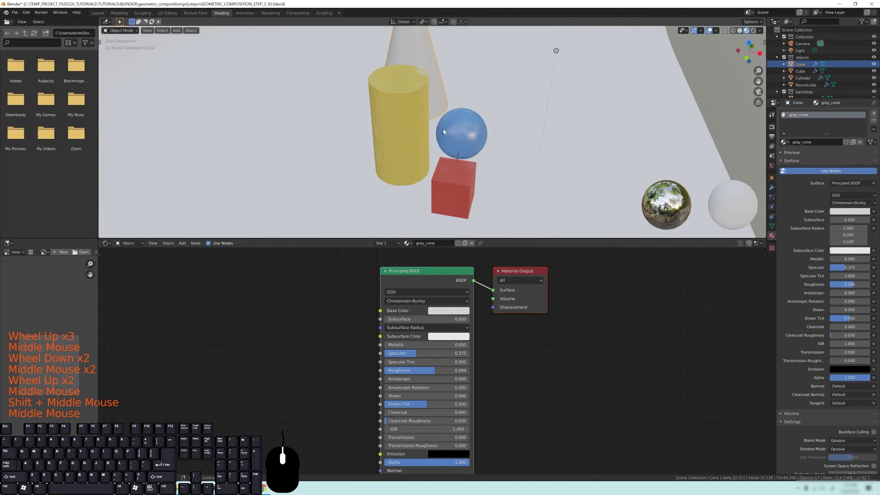
pyautogui.moveTo(468, 194); pyautogui.dragTo(389, 93, button='middle')
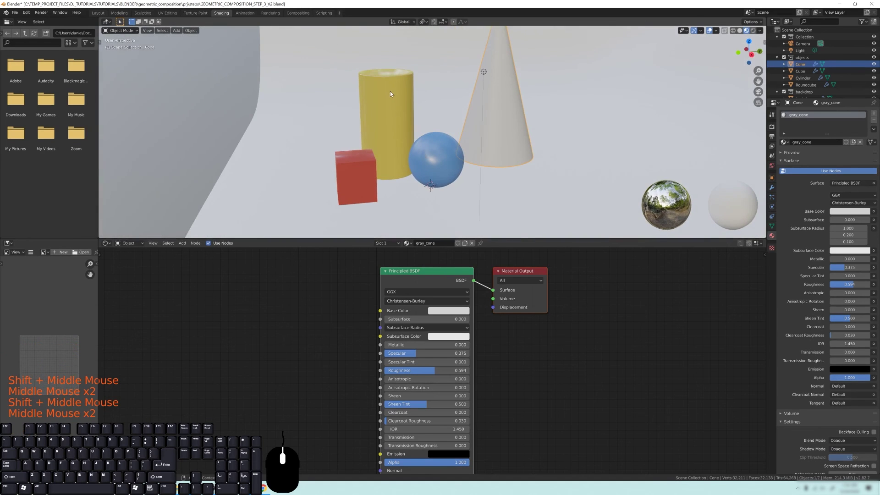
pyautogui.moveTo(360, 174); pyautogui.dragTo(400, 153, button='middle')
pyautogui.scroll(-2, 396, 151)
pyautogui.scroll(2, 395, 142)
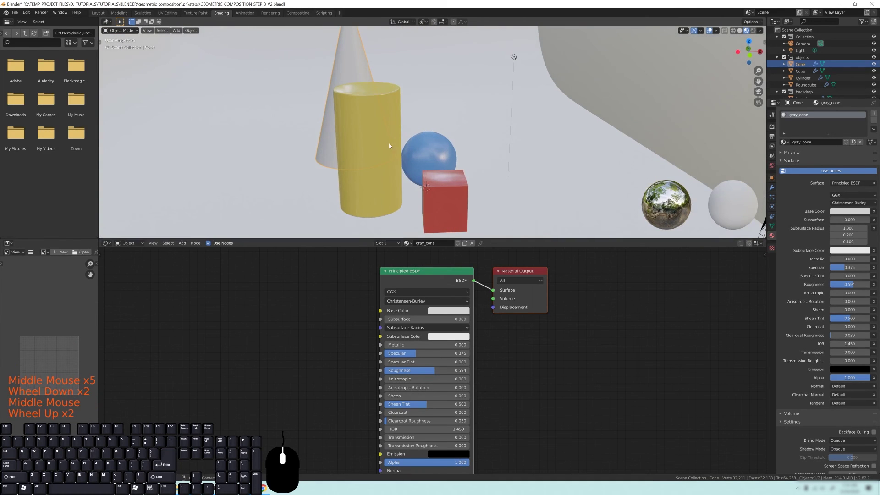
pyautogui.click(375, 106)
pyautogui.click(431, 153)
pyautogui.click(444, 187)
# Select the backdrop behind the objects and create a new material for it.
pyautogui.moveTo(445, 187); pyautogui.dragTo(449, 159, button='middle')
pyautogui.scroll(-2, 393, 134)
pyautogui.moveTo(412, 190); pyautogui.dragTo(474, 56, button='middle')
pyautogui.scroll(-3, 431, 174)
pyautogui.middleClick(477, 186)
pyautogui.scroll(2, 444, 181)
pyautogui.keyDown('shift'); pyautogui.moveTo(503, 97); pyautogui.dragTo(466, 188, button='middle'); pyautogui.keyUp('shift')
pyautogui.click(550, 130)
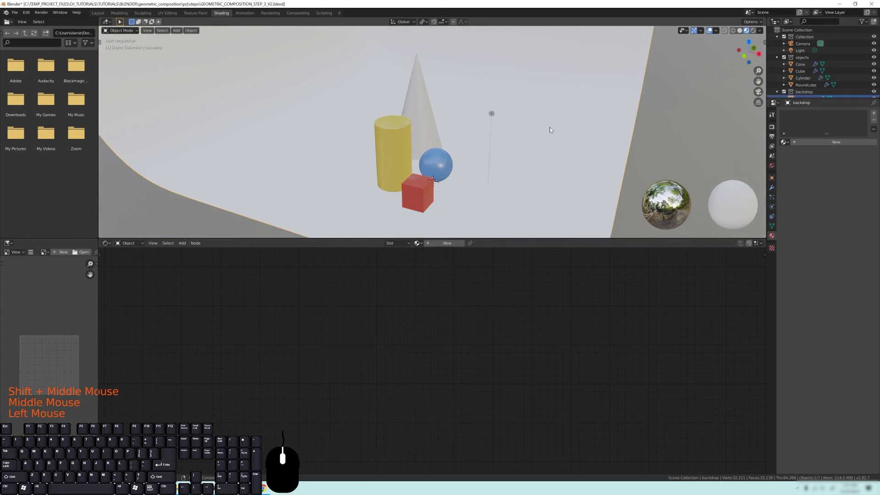
pyautogui.middleClick(482, 167)
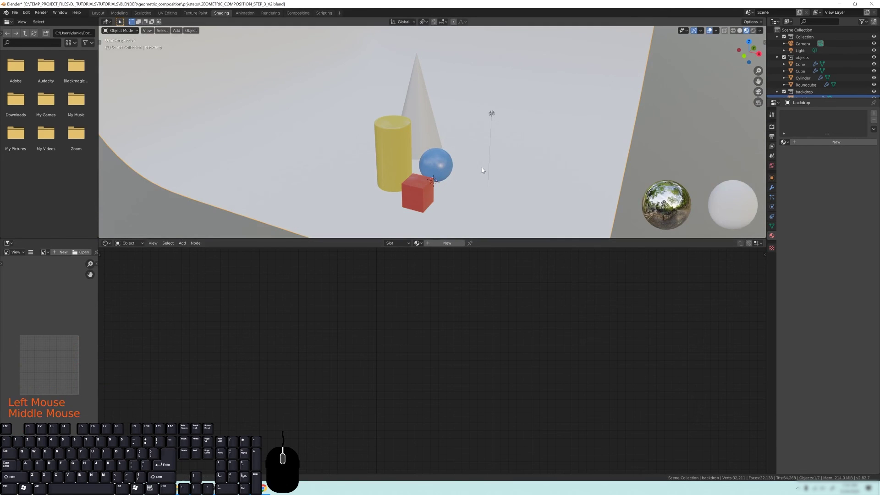
pyautogui.scroll(-3, 479, 160)
pyautogui.keyDown('shift'); pyautogui.moveTo(476, 155); pyautogui.dragTo(471, 183, button='middle'); pyautogui.keyUp('shift')
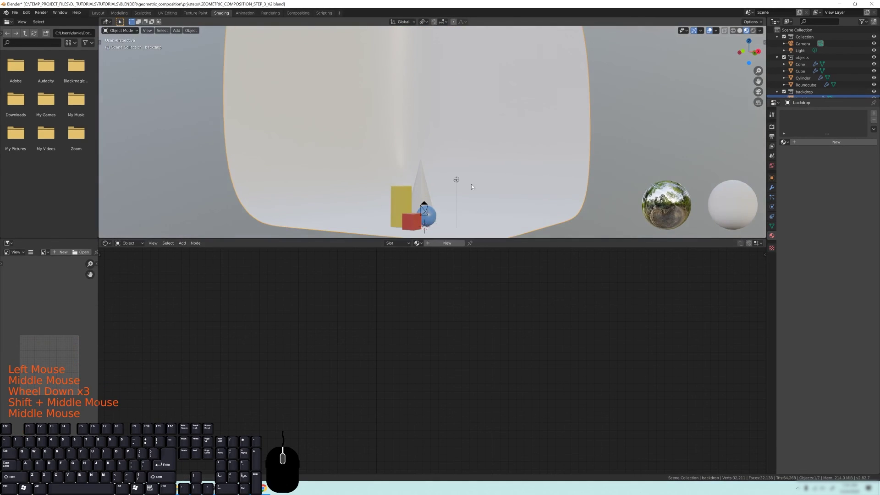
pyautogui.click(438, 243)
pyautogui.moveTo(528, 378); pyautogui.dragTo(541, 377, button='middle')
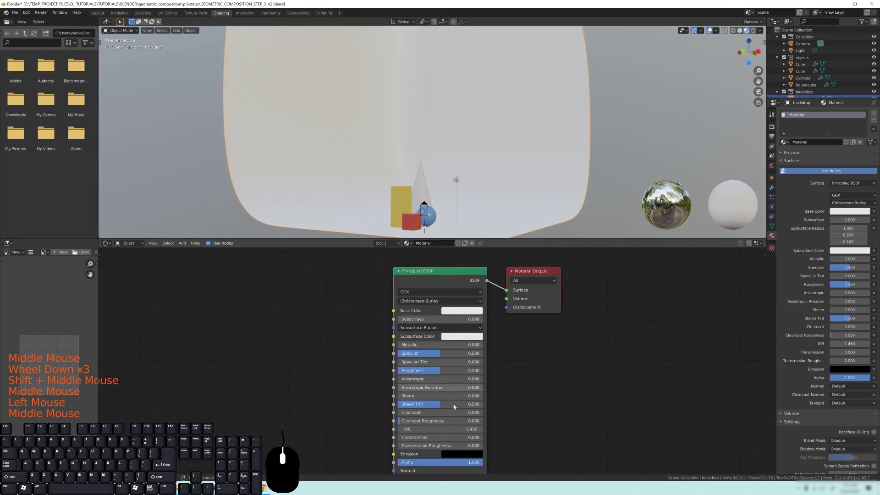
# Rename the backdrop's material to background and view the composition through the scene camera.
pyautogui.click(828, 142)
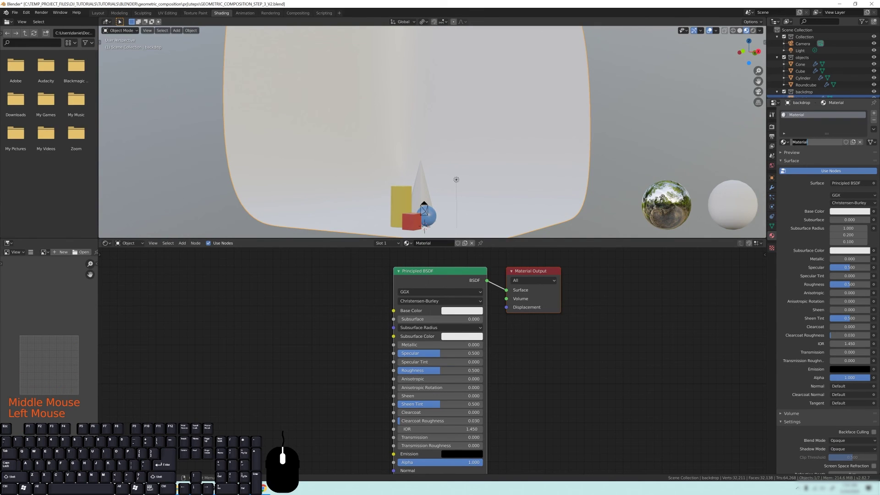
pyautogui.write('background')
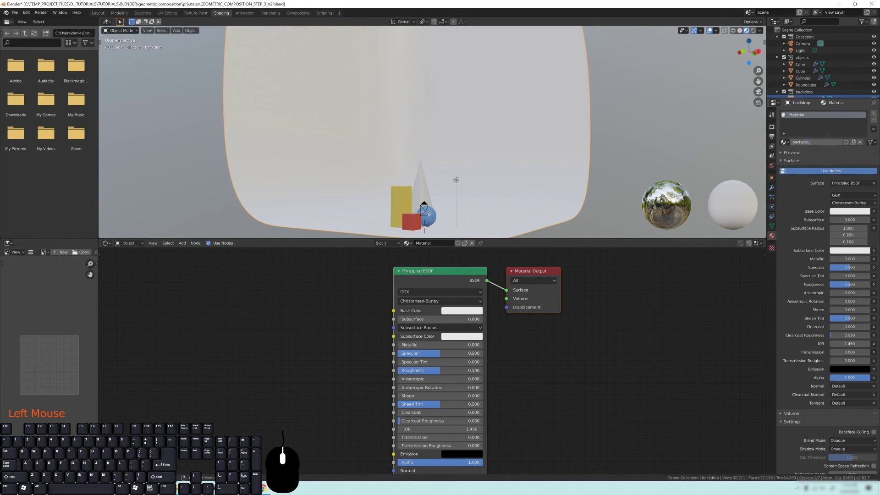
pyautogui.keyDown('shift'); pyautogui.moveTo(412, 138); pyautogui.dragTo(431, 147, button='middle'); pyautogui.keyUp('shift')
pyautogui.keyDown('shift'); pyautogui.moveTo(430, 146); pyautogui.dragTo(440, 156, button='middle'); pyautogui.keyUp('shift')
pyautogui.moveTo(439, 155); pyautogui.dragTo(458, 151, button='middle')
pyautogui.keyDown('shift'); pyautogui.moveTo(458, 151); pyautogui.dragTo(440, 160, button='middle'); pyautogui.keyUp('shift')
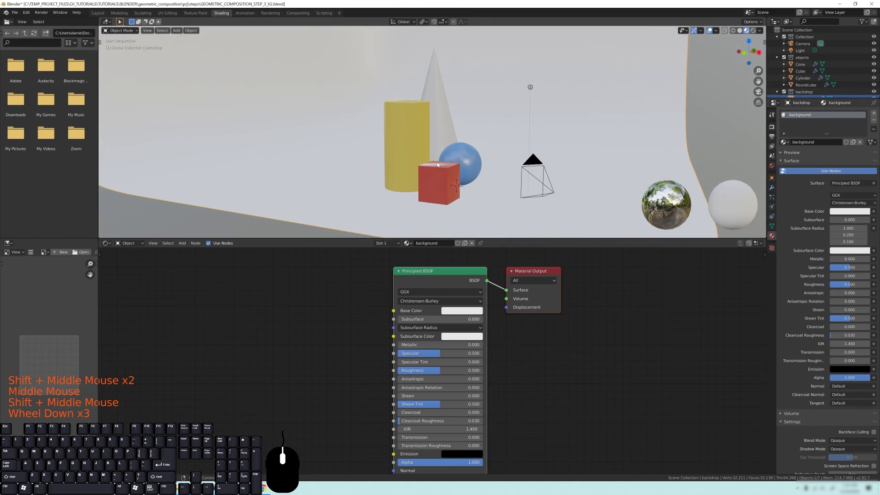
pyautogui.scroll(-3, 437, 161)
pyautogui.press('KP_0')
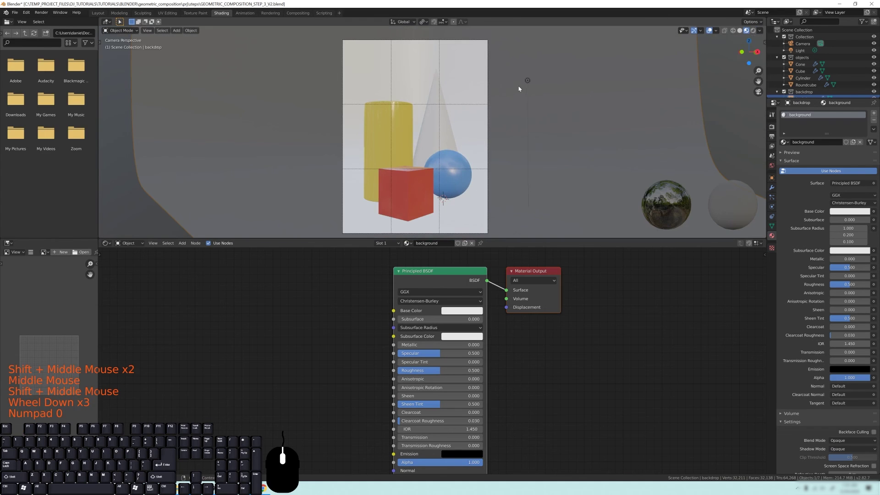
pyautogui.scroll(1, 422, 171)
pyautogui.scroll(-1, 422, 171)
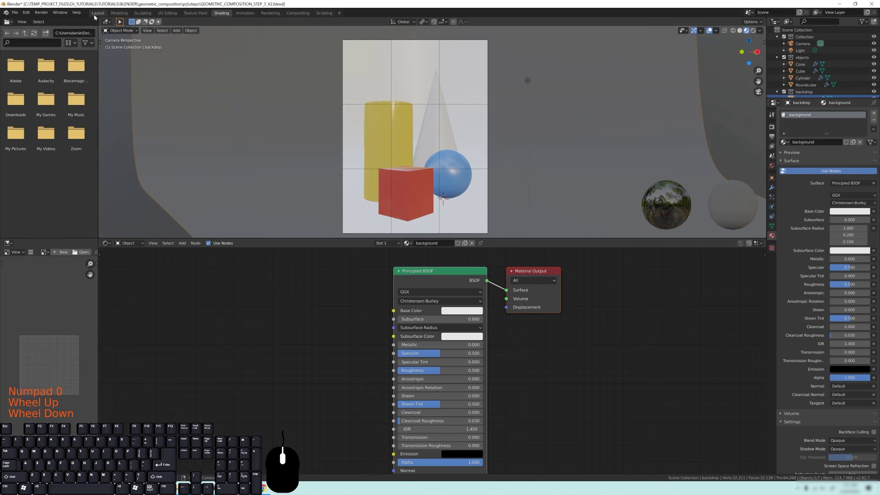
# Switch to the Layout workspace and show the camera view in Material Preview shading with the whole frame visible.
pyautogui.click(98, 13)
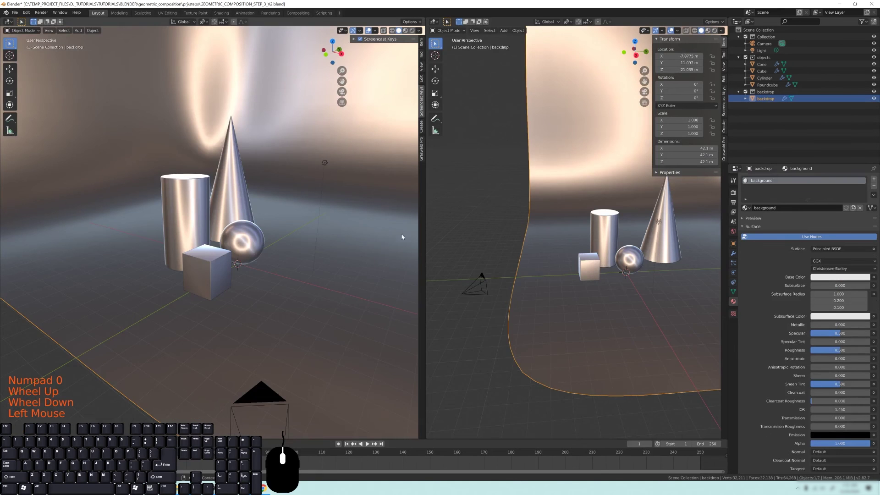
pyautogui.press('KP_0')
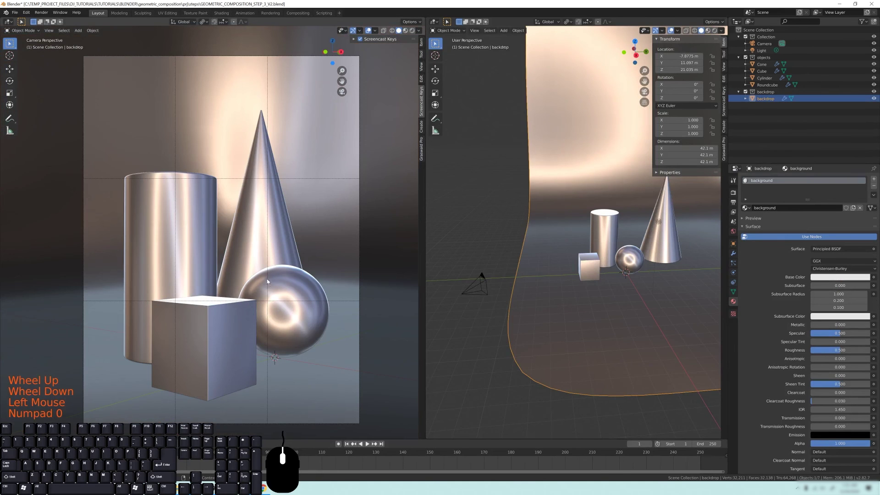
pyautogui.press('z')
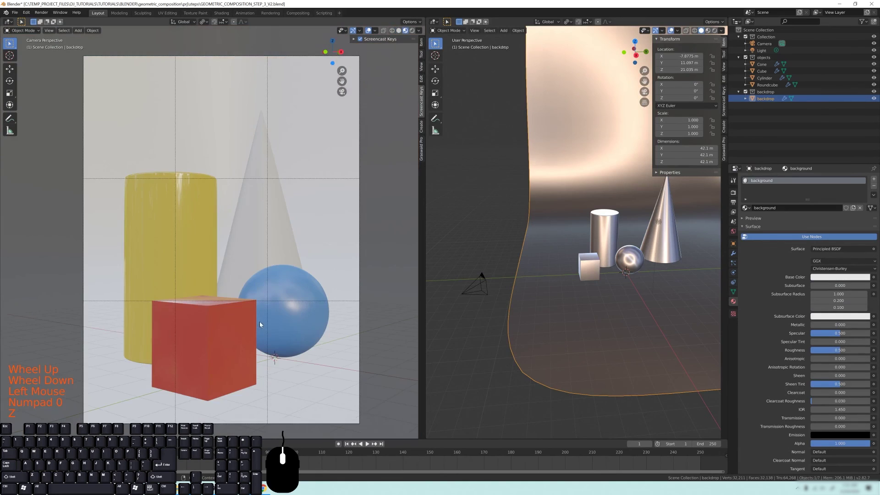
pyautogui.scroll(-2, 260, 324)
pyautogui.keyDown('shift'); pyautogui.moveTo(260, 324); pyautogui.dragTo(313, 293, button='middle'); pyautogui.keyUp('shift')
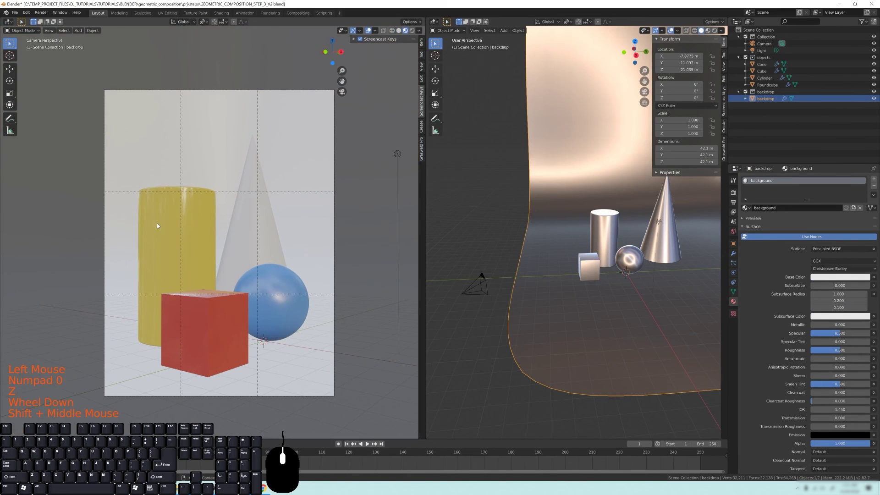
# Try a nearly black Base Color on the backdrop's material.
pyautogui.hotkey('alt', 'a')
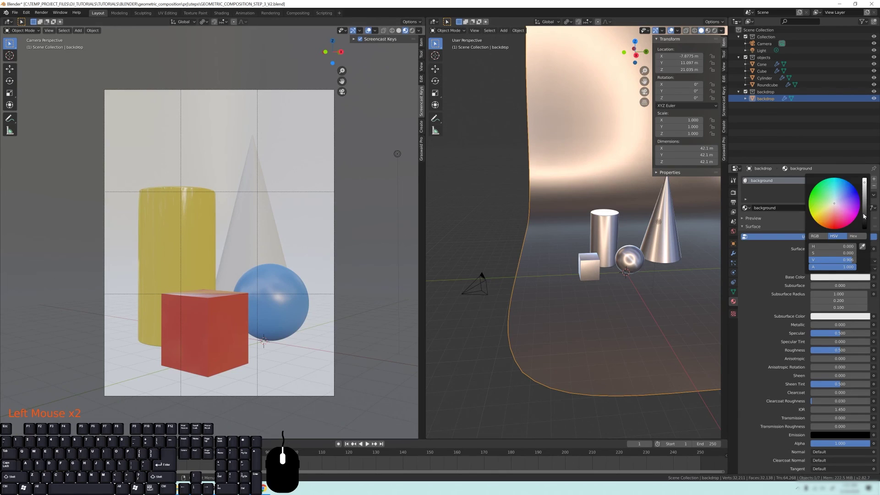
pyautogui.moveTo(865, 217); pyautogui.dragTo(864, 229)
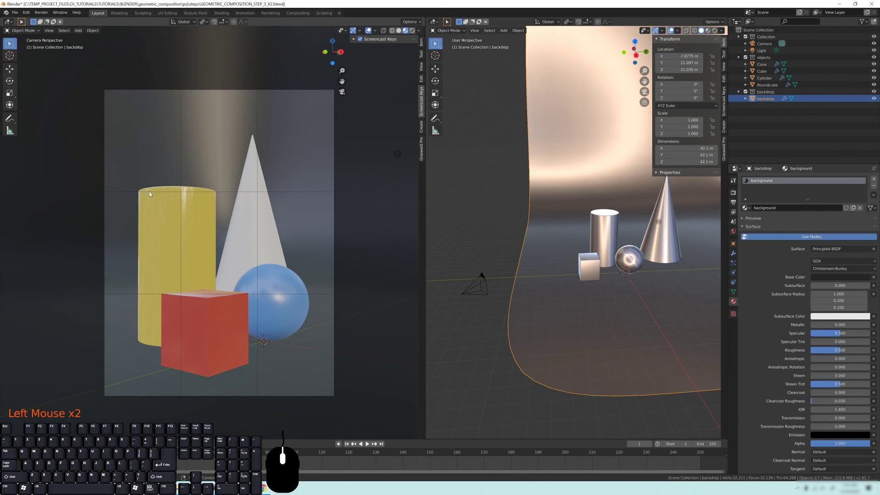
# Select the cone and darken its Base Color to a medium gray with value about 0.48.
pyautogui.click(251, 183)
pyautogui.click(827, 276)
pyautogui.moveTo(869, 201); pyautogui.dragTo(867, 210)
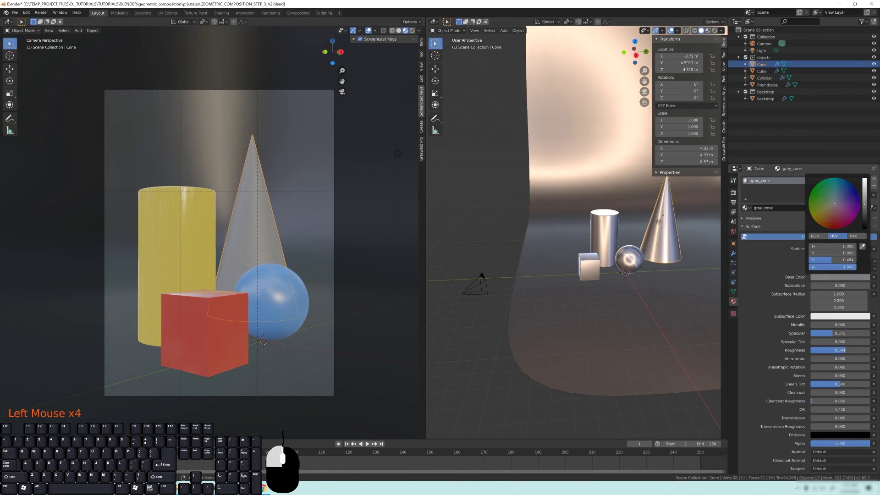
# Select the backdrop again and lighten its Base Color to a medium gray.
pyautogui.click(554, 172)
pyautogui.click(835, 276)
pyautogui.moveTo(865, 211)
pyautogui.mouseDown()
pyautogui.moveTo(864, 183)
pyautogui.moveTo(864, 204)
pyautogui.mouseUp()
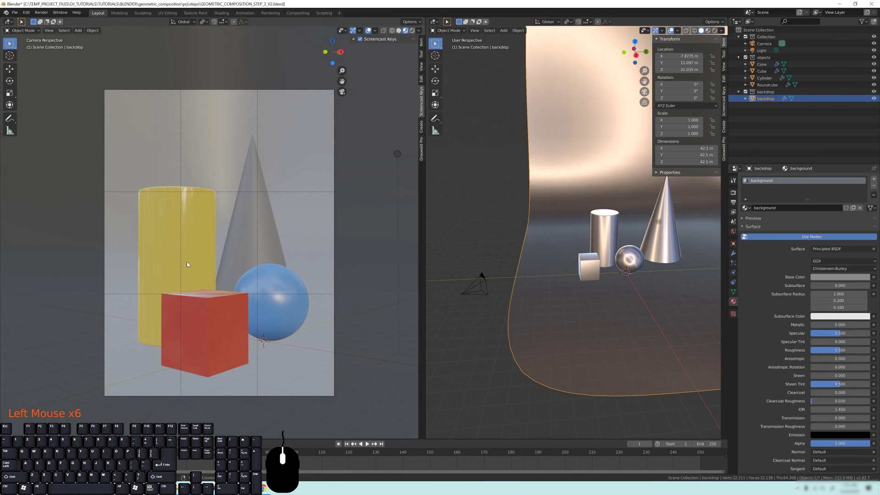